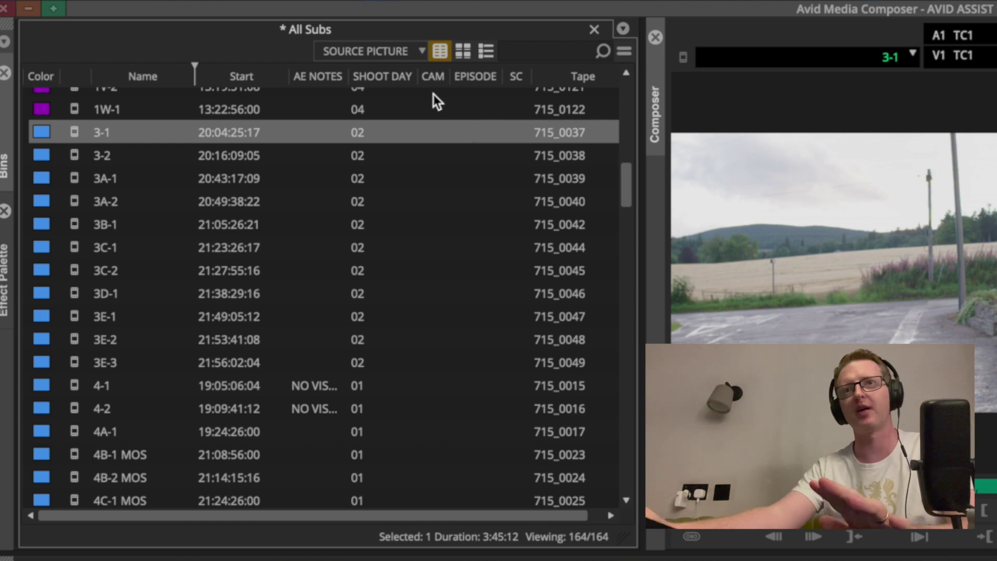
- Copy the seven WILD audio clips from the end of the All Subs bin into the Wildtracks bin, with All Subs columns fitted to their contents
drag(629, 187, 667, 35)
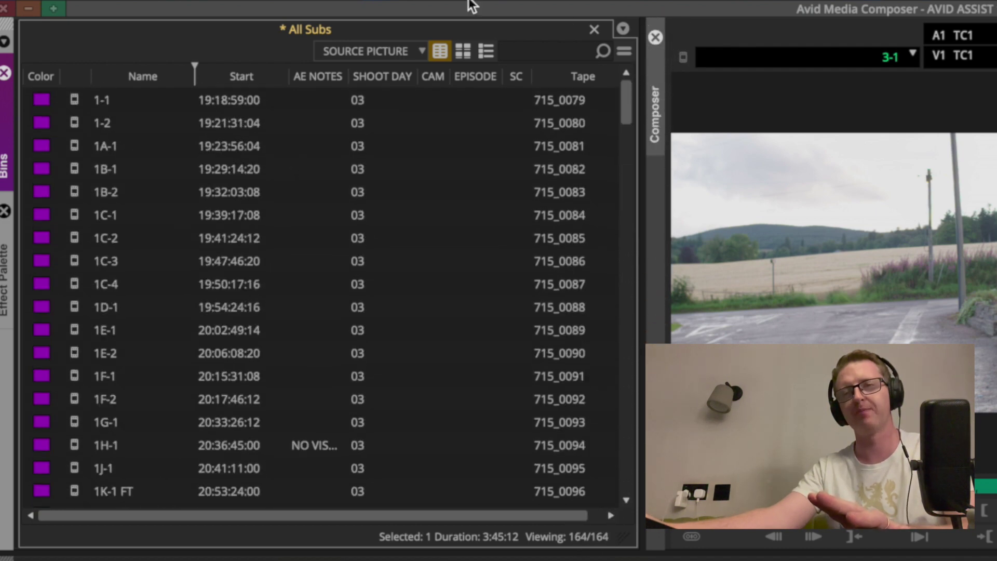
drag(473, 5, 180, 385)
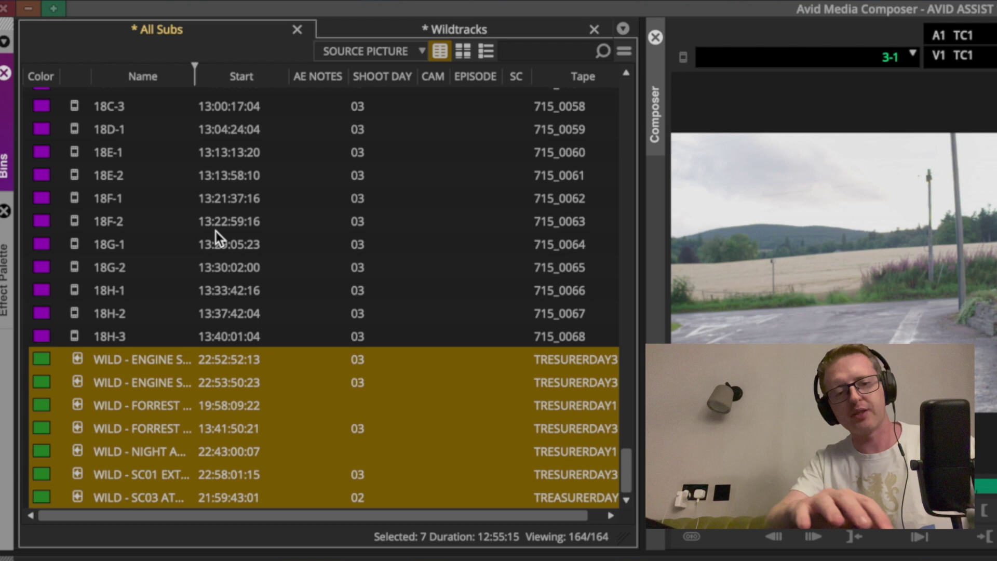
key(ctrl+t)
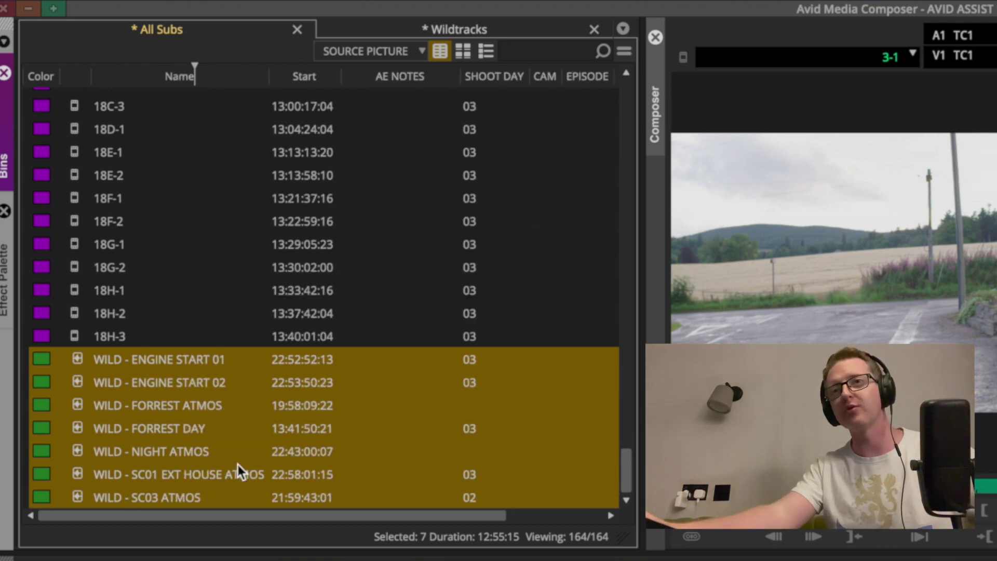
click(78, 406)
drag(77, 406, 416, 175)
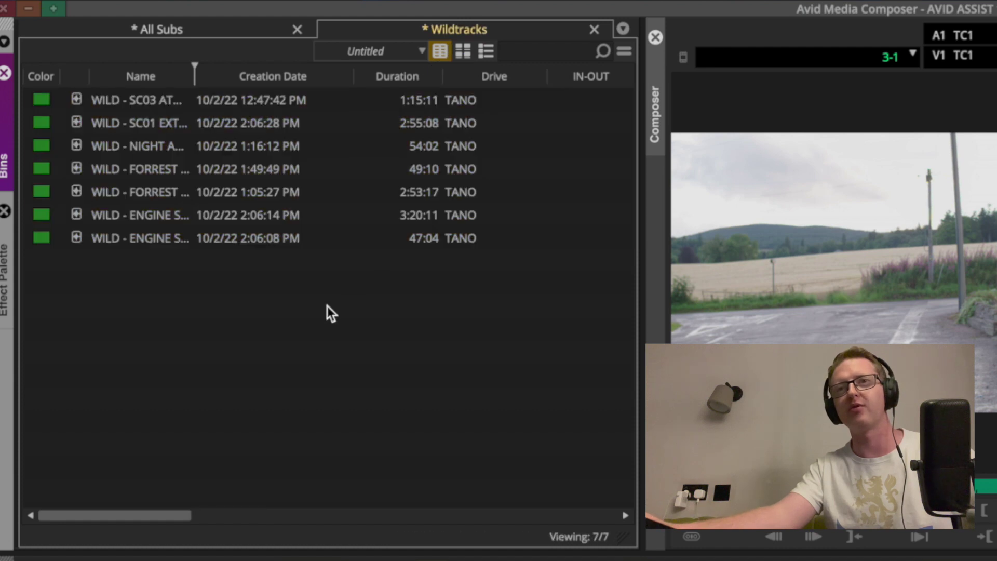
- Fit the Wildtracks bin's columns to their contents and check the SC03 ATMOS and SC01 EXT HOUSE ATMOS clips
key(ctrl+a)
click(189, 275)
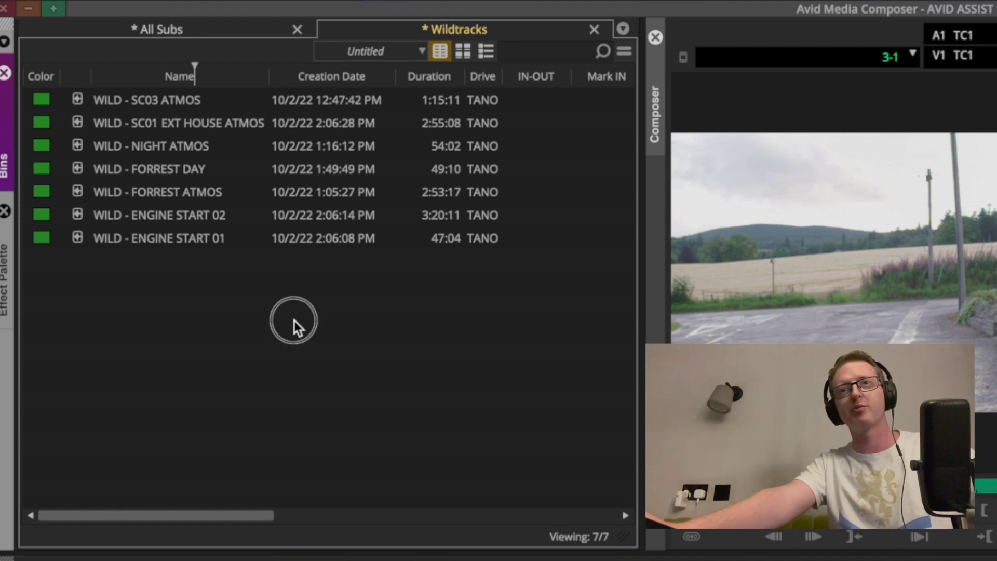
click(81, 97)
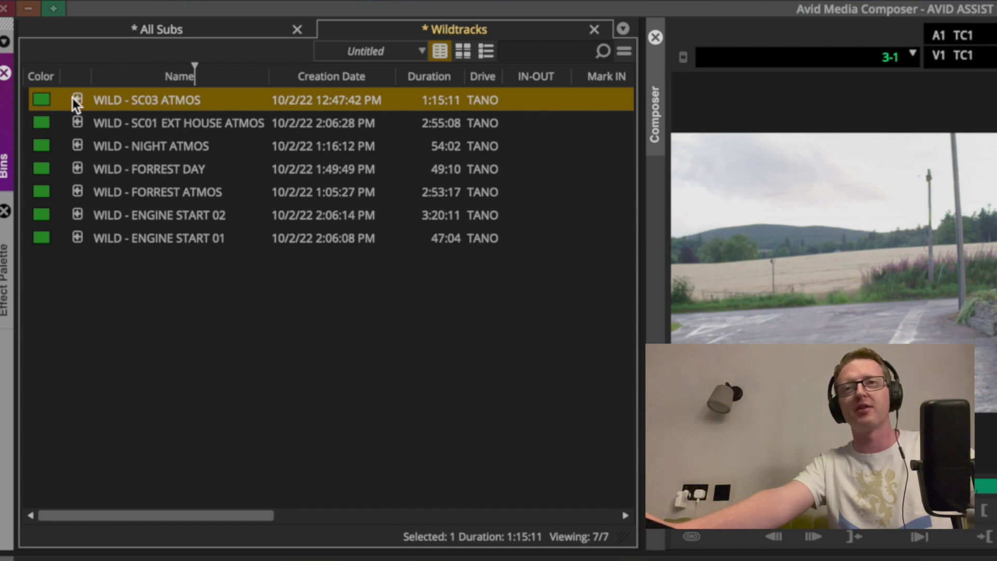
click(78, 125)
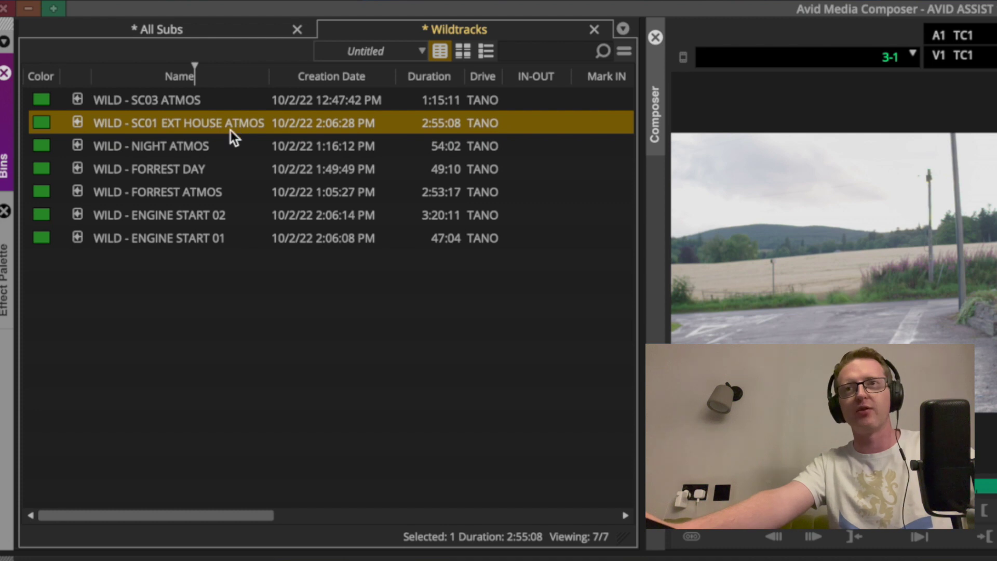
click(220, 265)
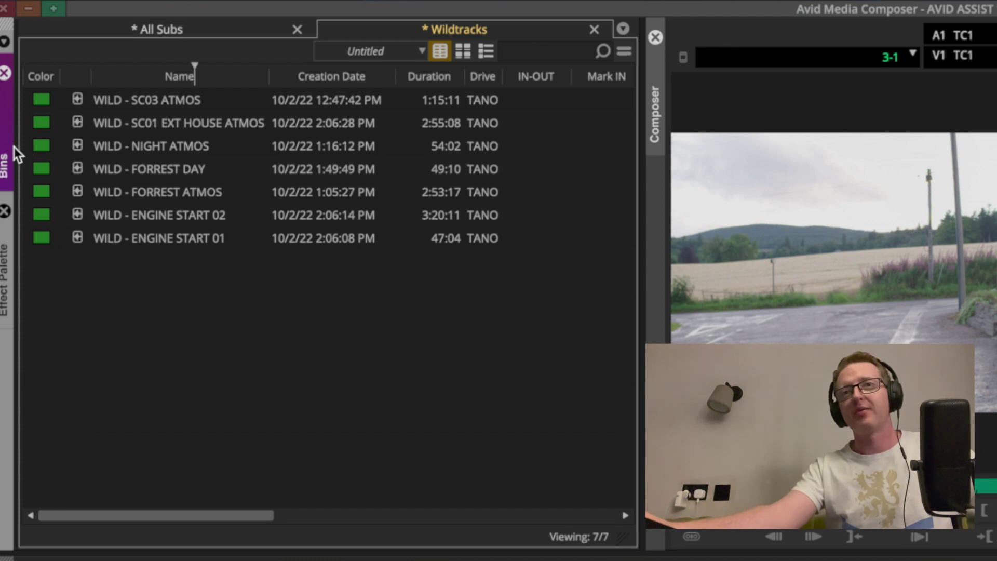
- Reveal the project's bin list beside the All Subs bin and select the scene 3 clips from 3-1 through 3E-3
click(143, 30)
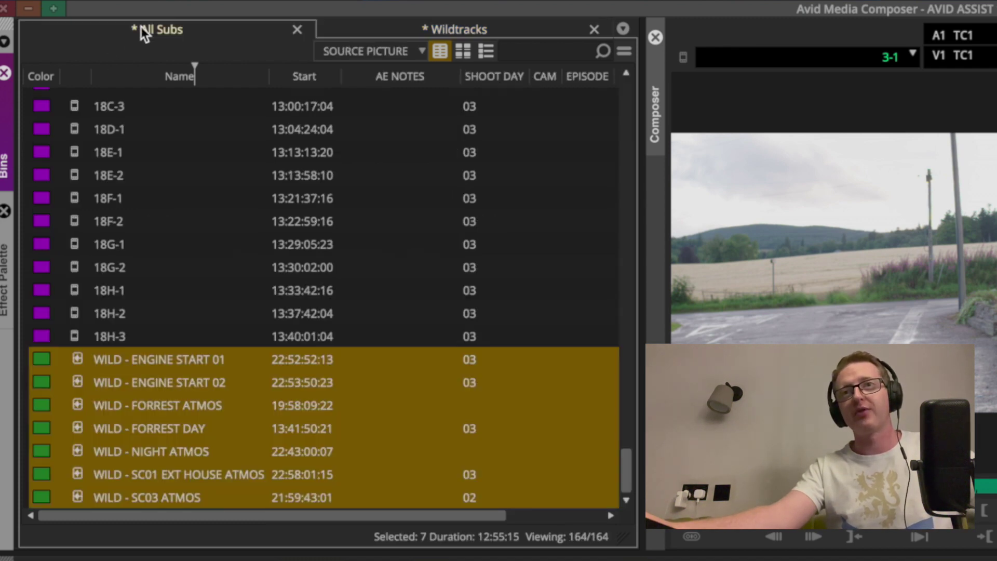
click(8, 104)
drag(263, 120, 307, 201)
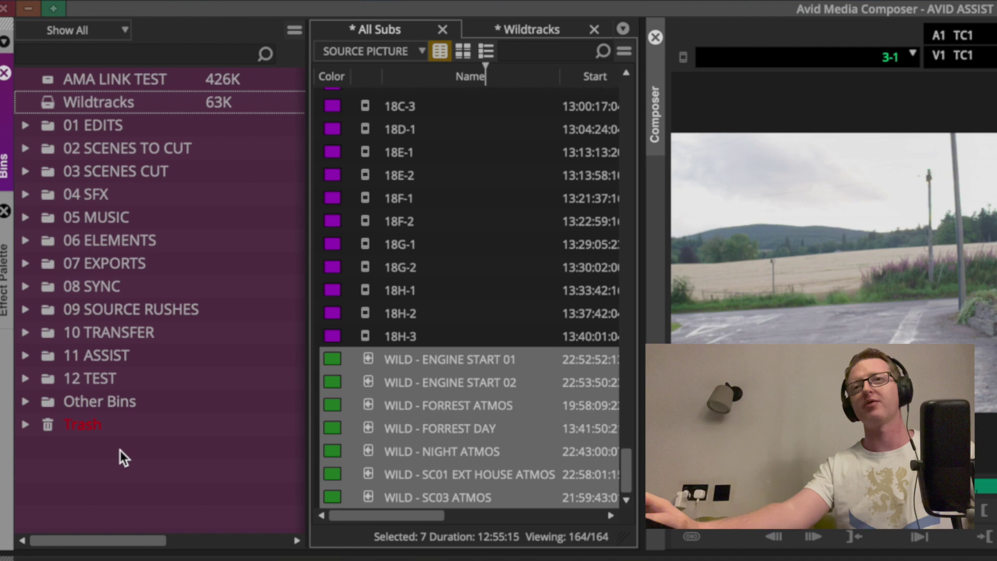
drag(623, 452, 659, 173)
click(371, 177)
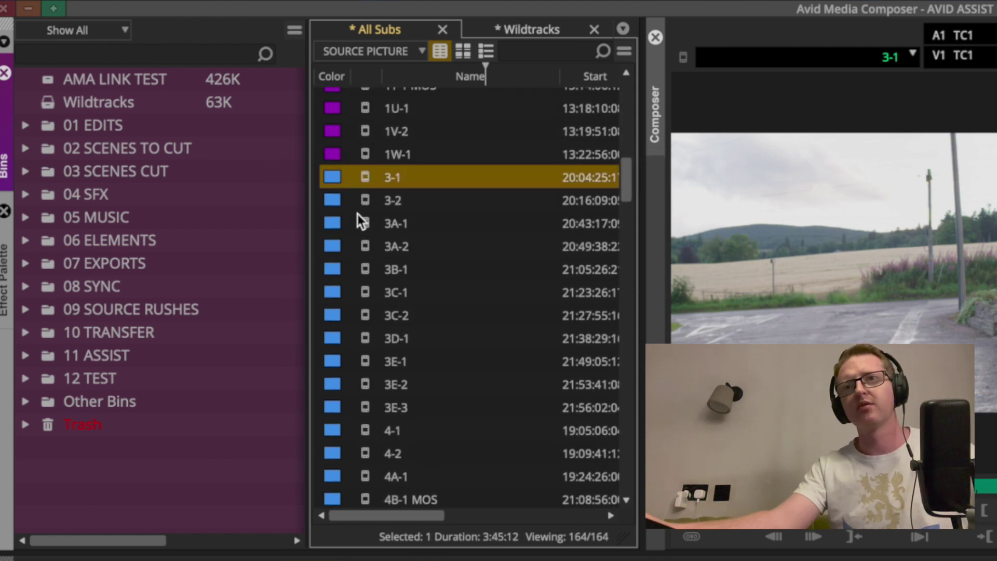
shift+click(363, 408)
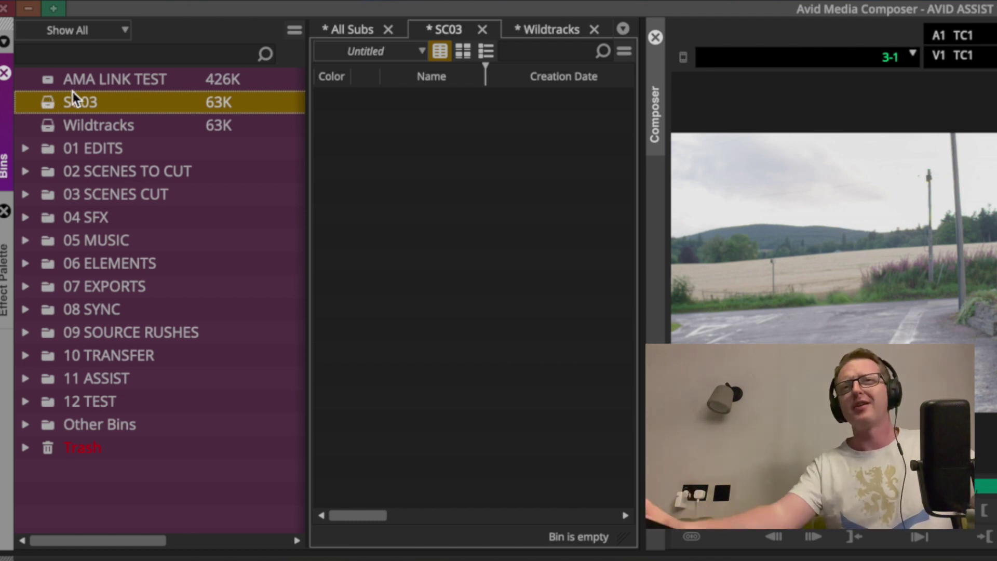
- Rename the SC03 bin as "SC03 - Jerry at phonebox" and collapse the project's bin list
click(115, 104)
text(- Serry at phonebox)
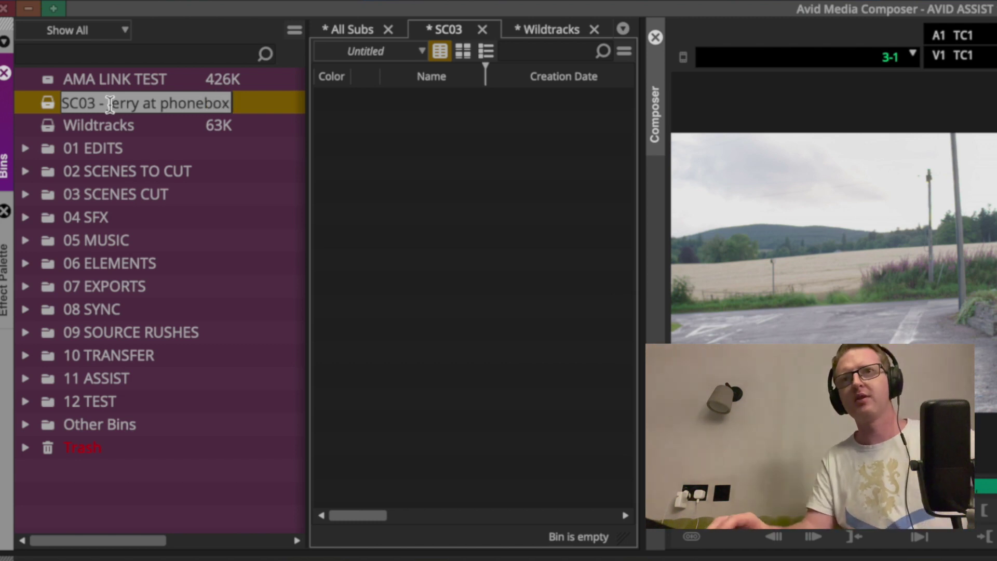
key(Return)
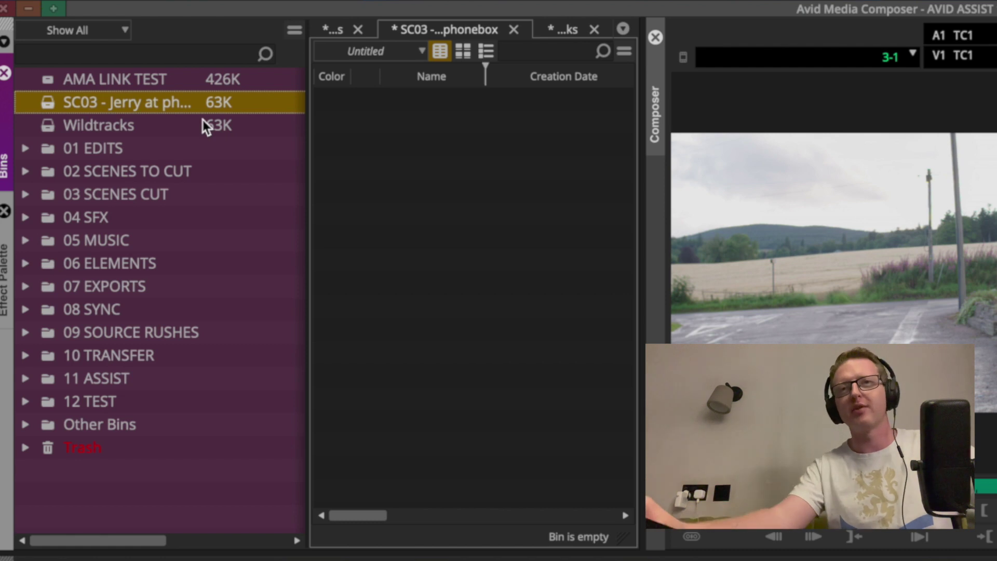
click(502, 148)
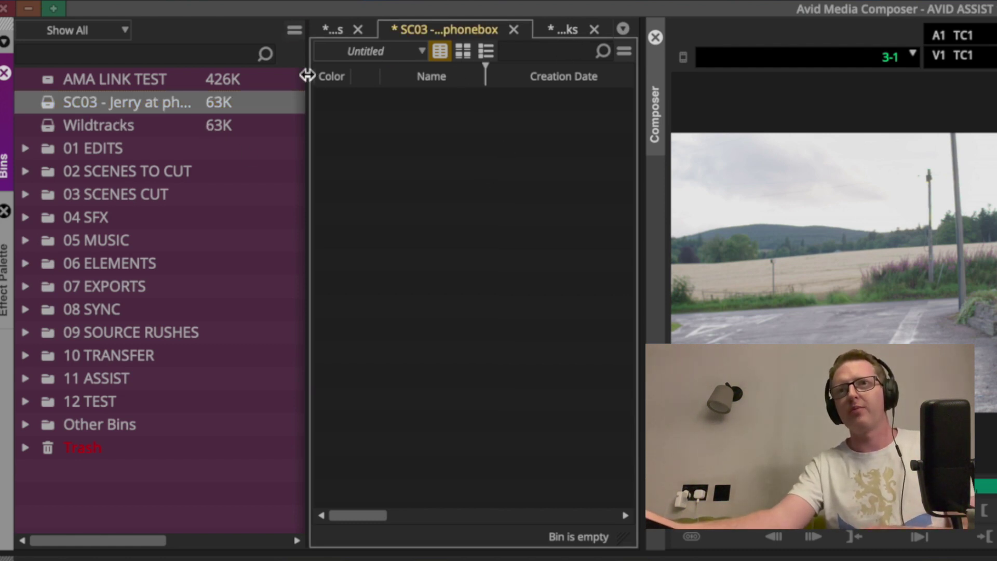
drag(307, 76, 4, 78)
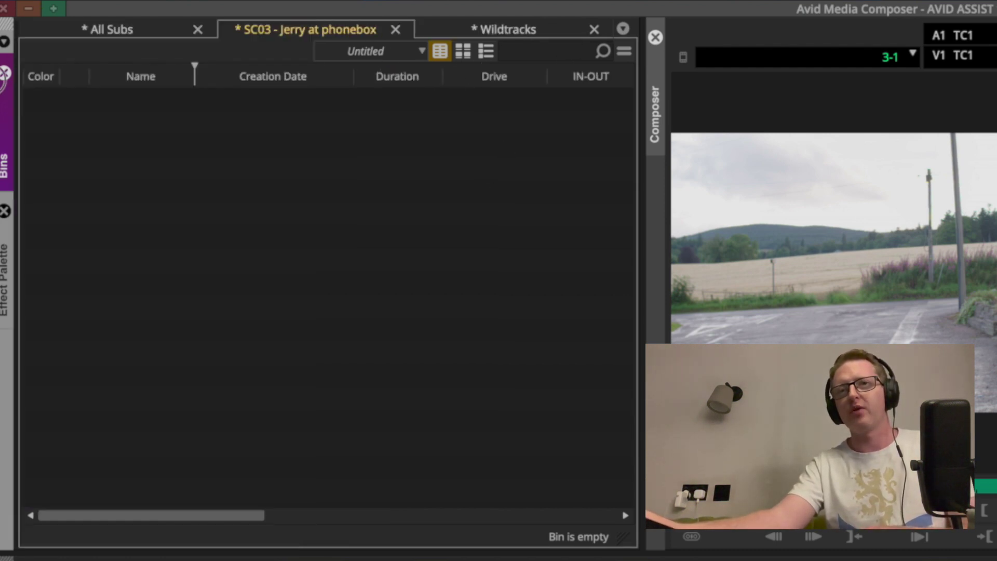
- Copy the selected scene 3 clips from All Subs into the SC03 - Jerry at phonebox bin and sort them by name in ascending order
click(130, 29)
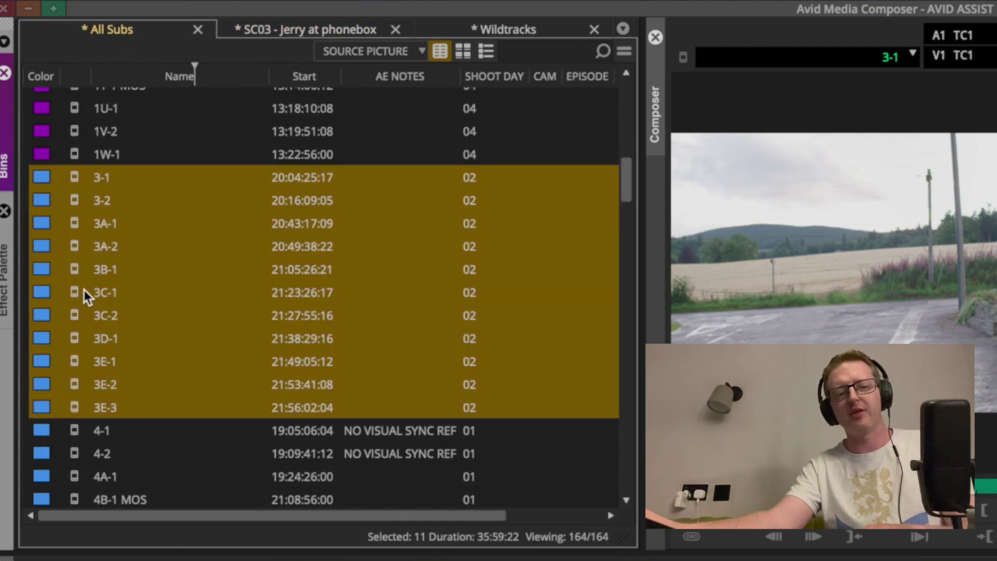
drag(76, 254, 203, 337)
click(166, 393)
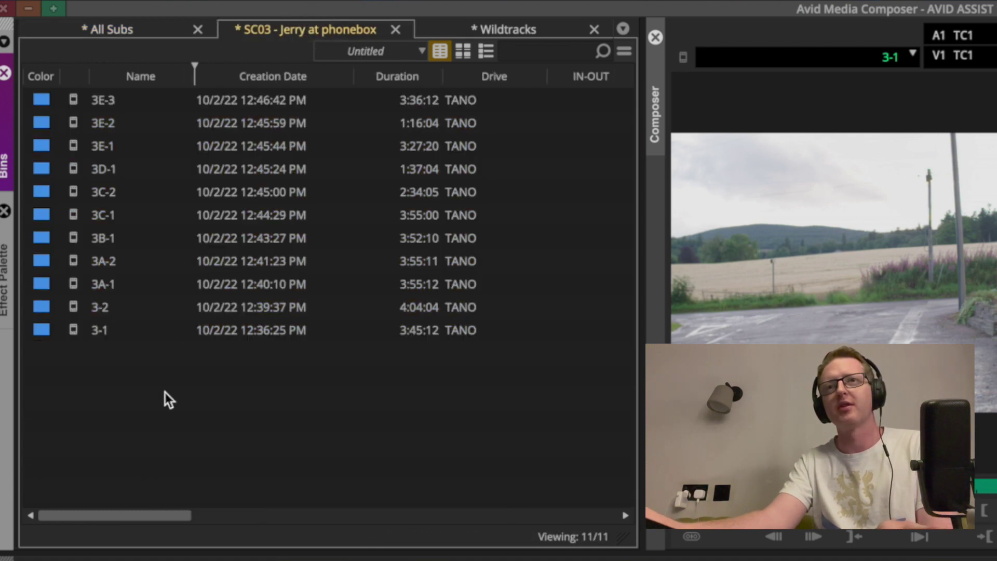
click(133, 76)
key(ctrl+e)
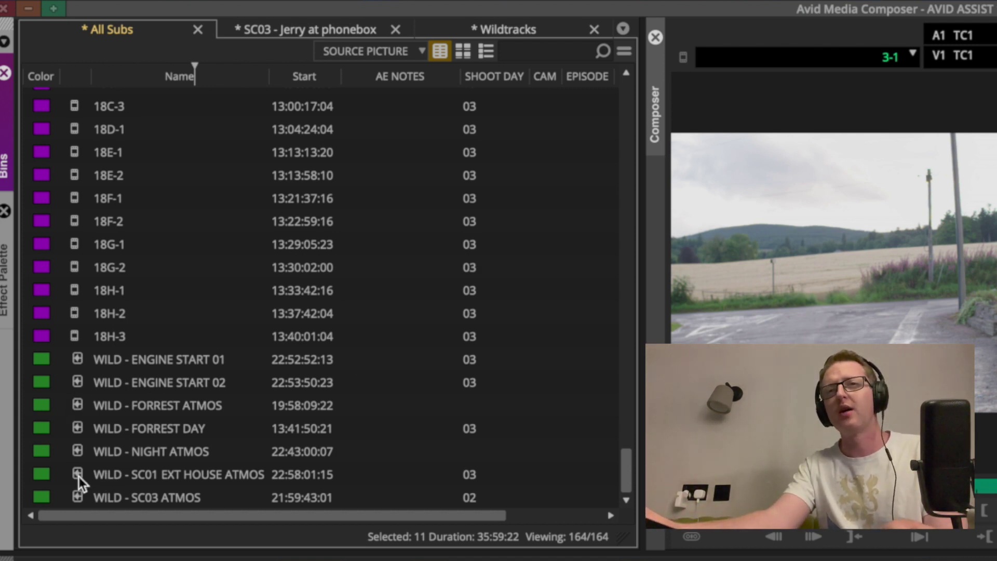
- Copy the WILD - SC03 ATMOS clip from All Subs into the SC03 - Jerry at phonebox bin
click(79, 497)
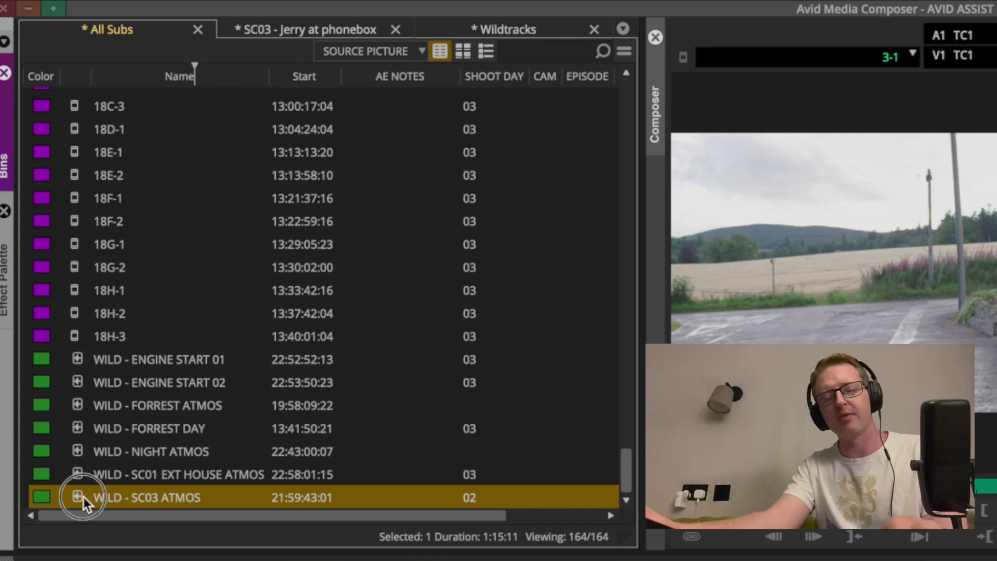
drag(152, 289, 290, 32)
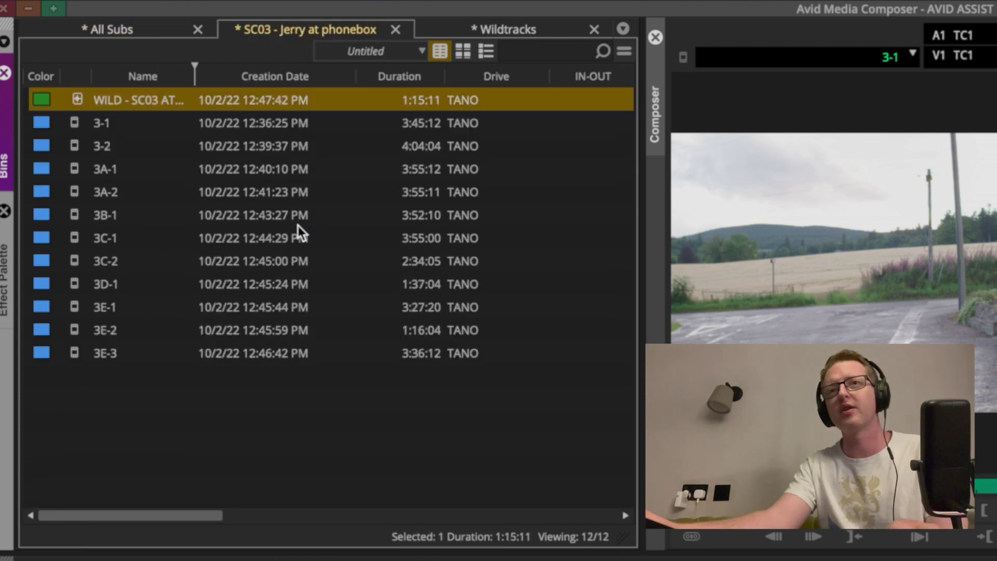
click(264, 454)
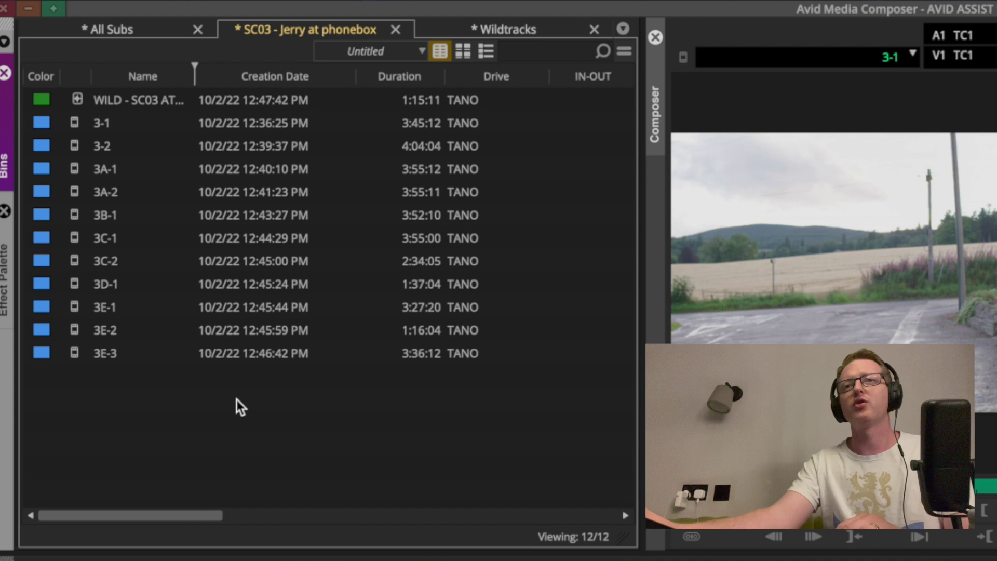
- Move the column divider to just after Color in the SC03 bin and sort the clips by name in ascending order
drag(198, 68, 58, 118)
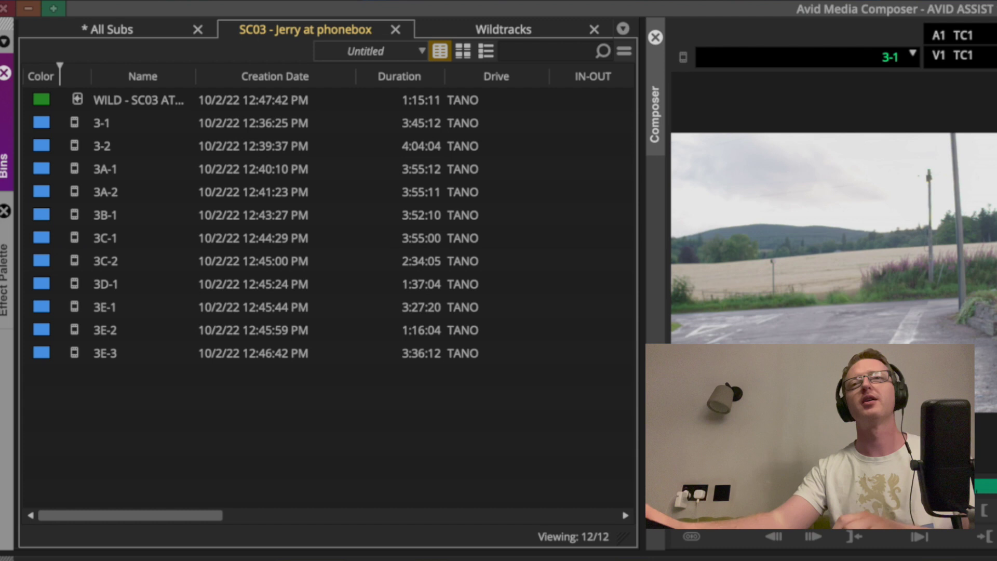
click(134, 77)
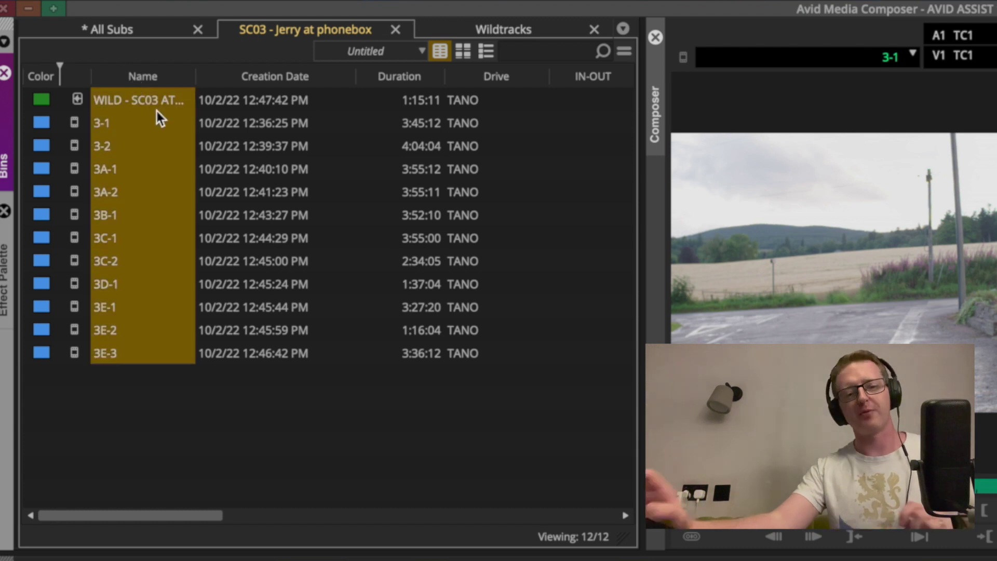
key(super+e)
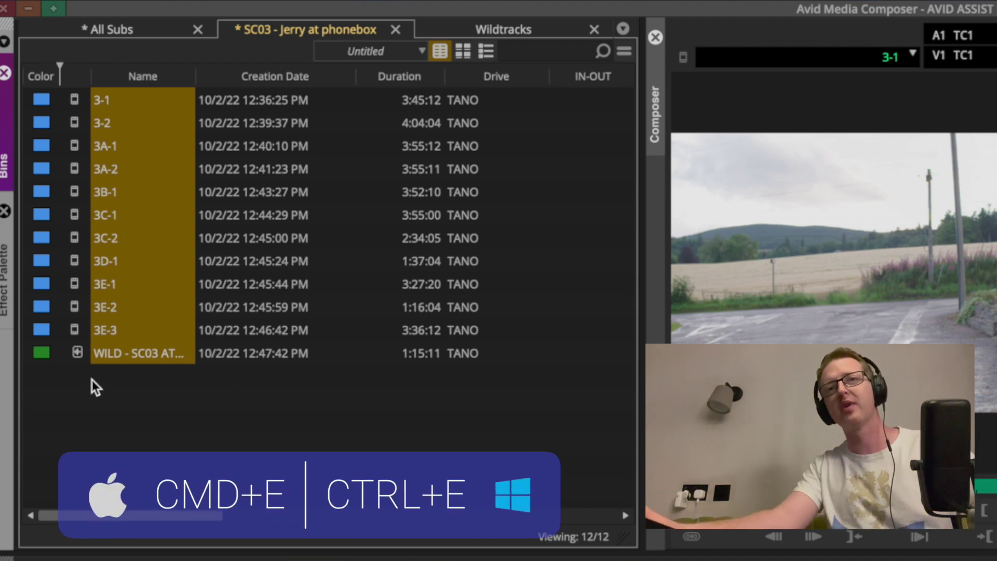
click(195, 421)
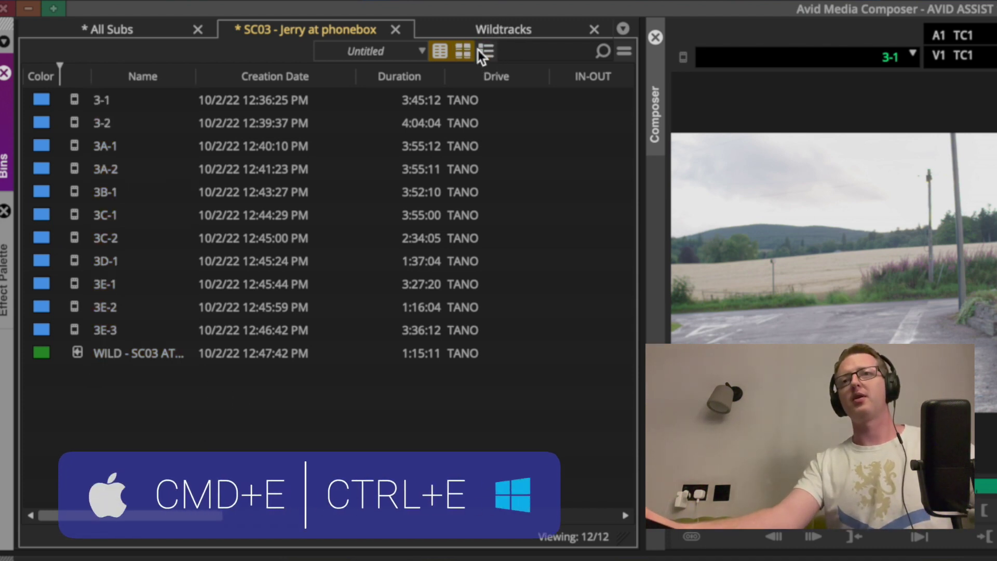
- Switch the SC03 bin to Frame view and enlarge its clip thumbnails
click(463, 52)
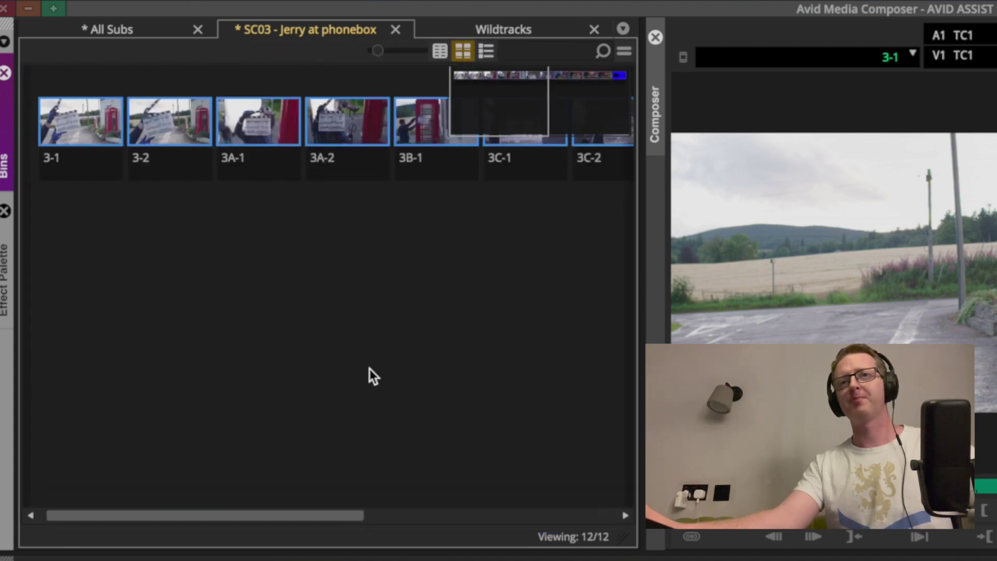
key(ctrl+l)
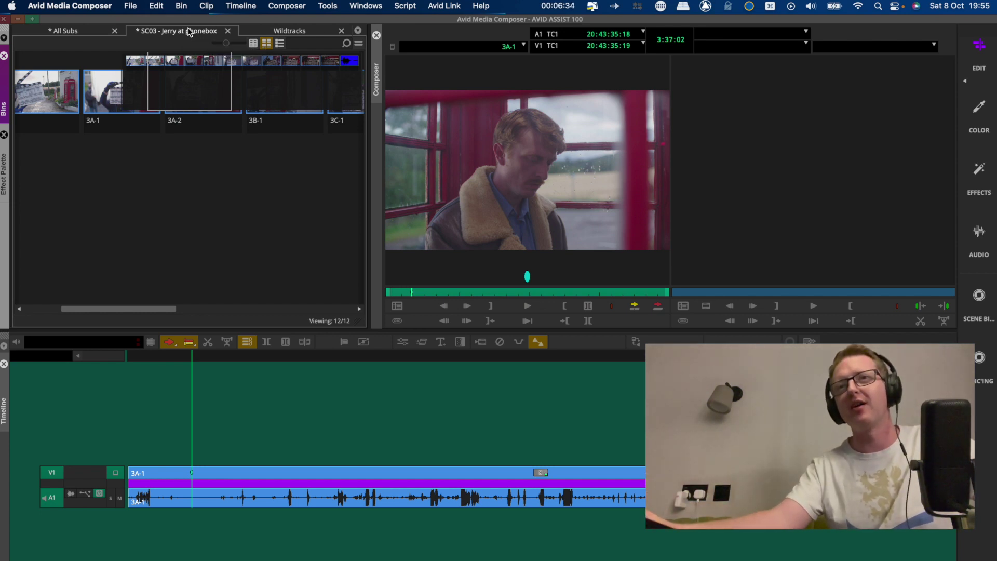
- Undock the SC03 - Jerry at phonebox bin into its own floating window and collapse that window's bin list
drag(177, 30, 357, 82)
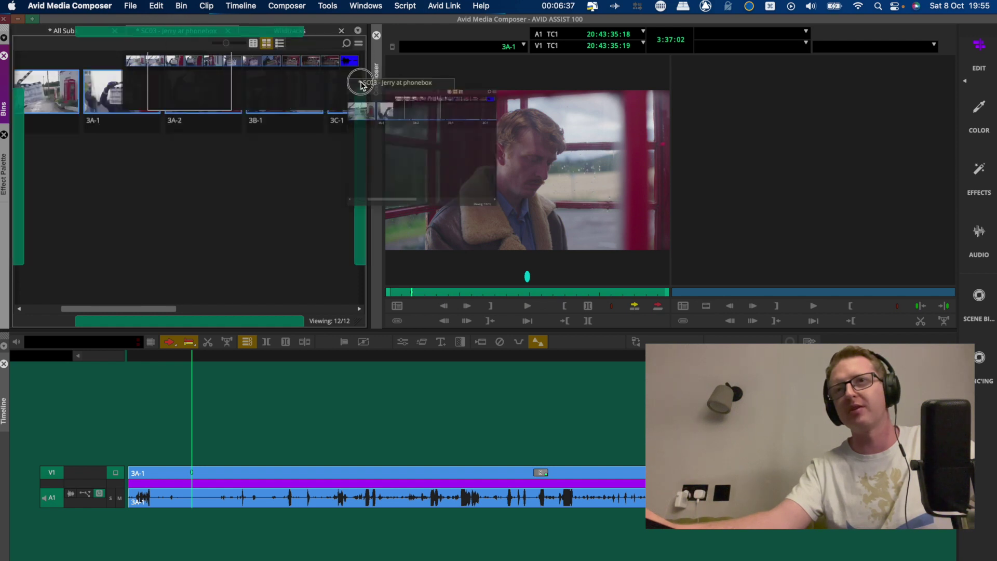
drag(198, 35, 191, 91)
drag(284, 66, 249, 56)
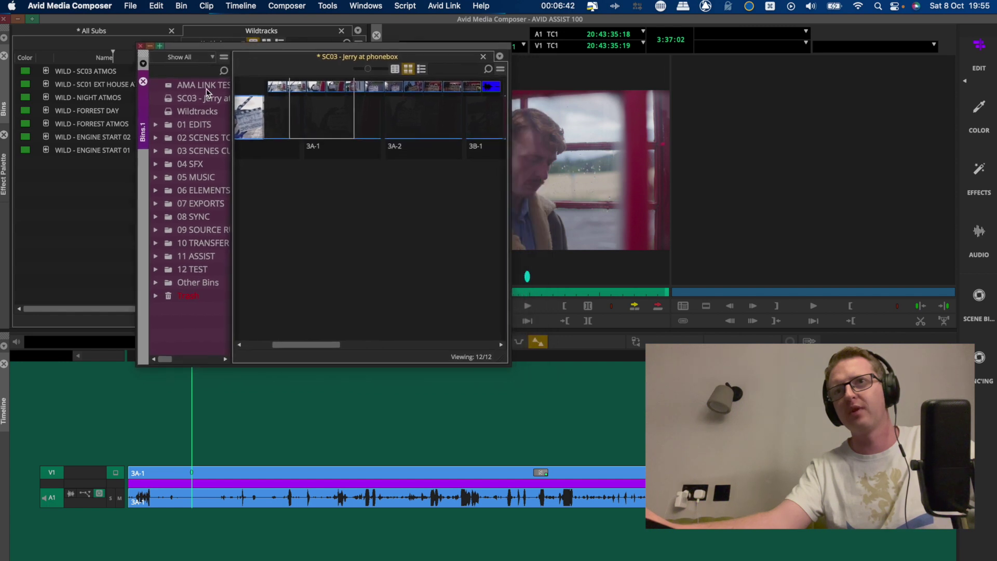
drag(180, 79, 154, 78)
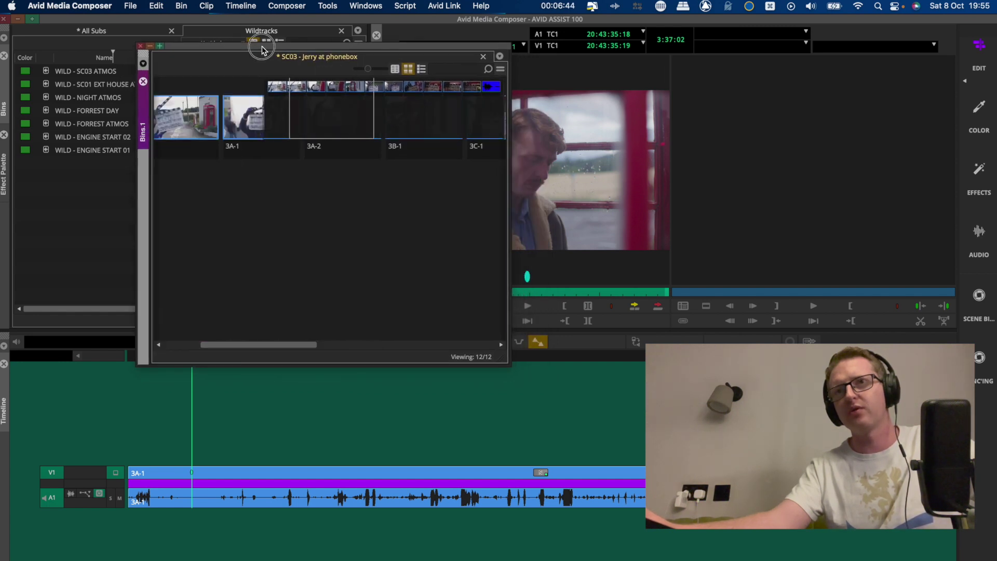
- Reposition the floating SC03 bin window and enlarge it to cover most of the workspace
drag(263, 50, 218, 53)
drag(461, 343, 903, 533)
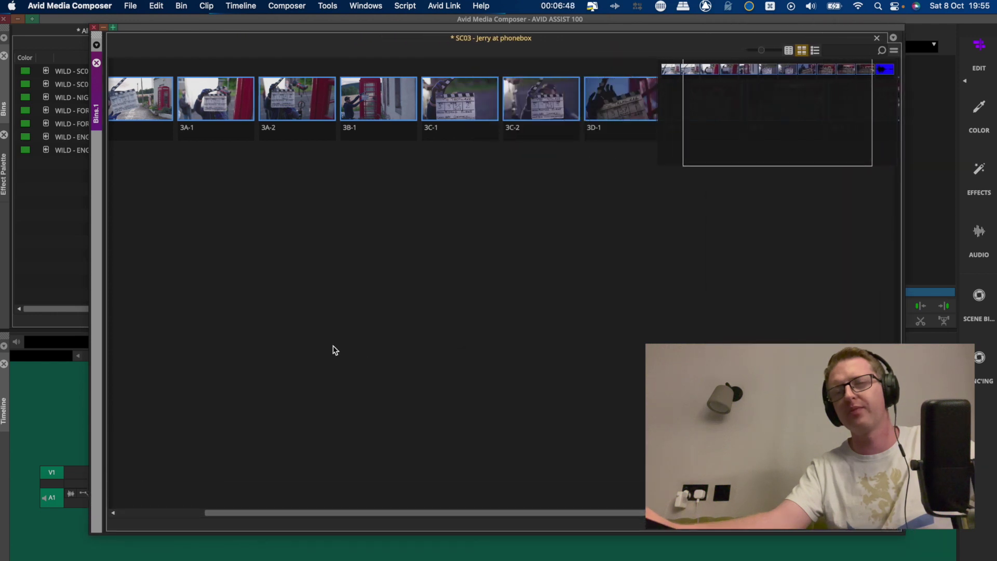
drag(305, 34, 275, 37)
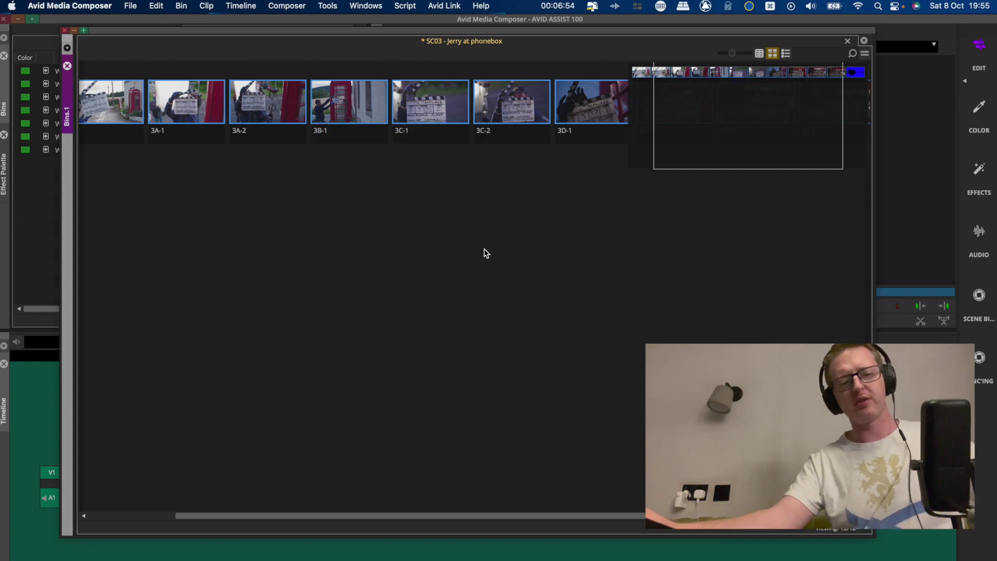
- Adjust the thumbnail size in the floating SC03 bin by enlarging the frames and reducing them one level
key(super+l)
key(super+l)
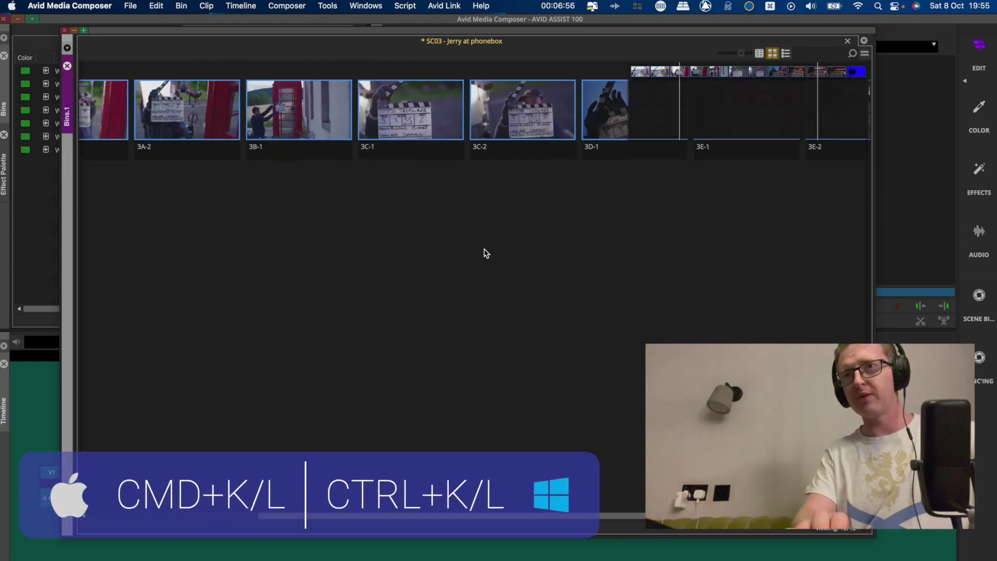
key(super+k)
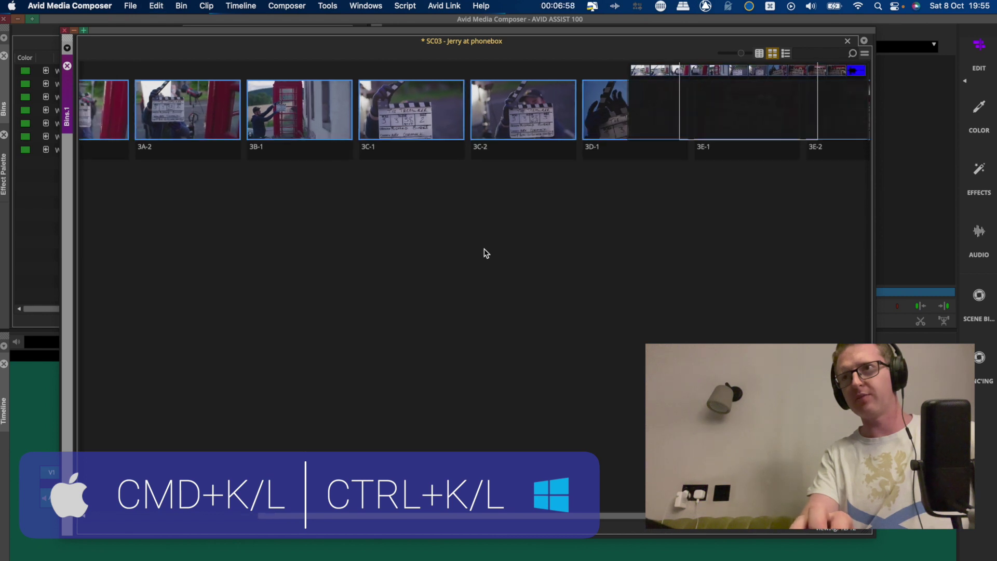
- Resize the clip thumbnails in the floating SC03 bin up and down, finishing on the large frame size
key(super+l)
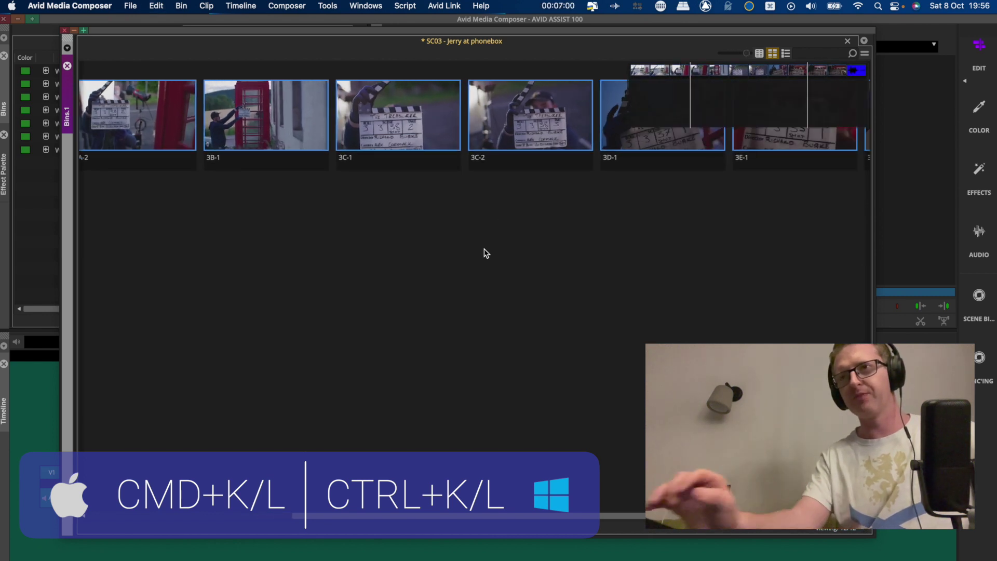
mouse_move(746, 53)
mouse_down()
mouse_move(723, 51)
mouse_move(759, 53)
mouse_move(751, 56)
mouse_up()
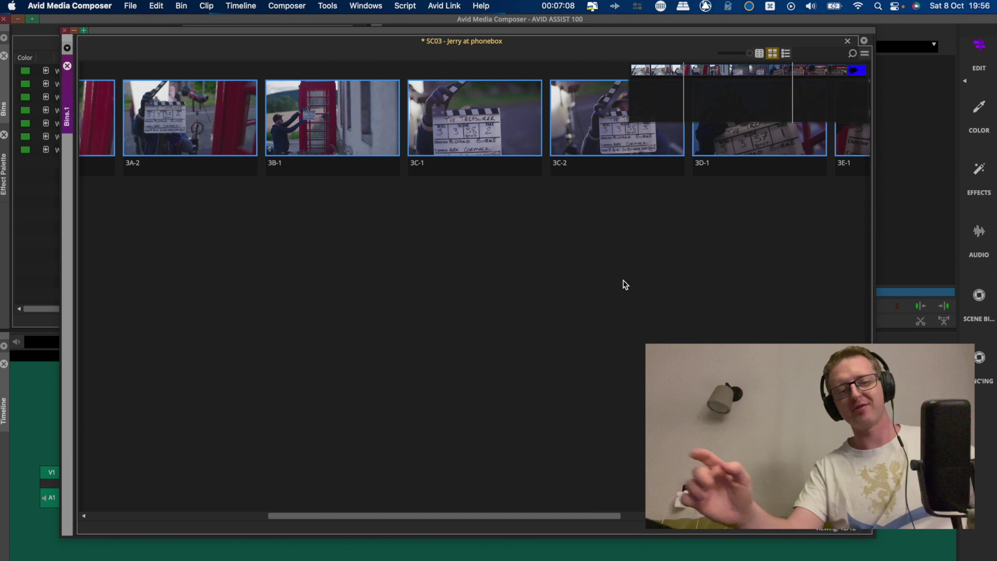
key(super+k)
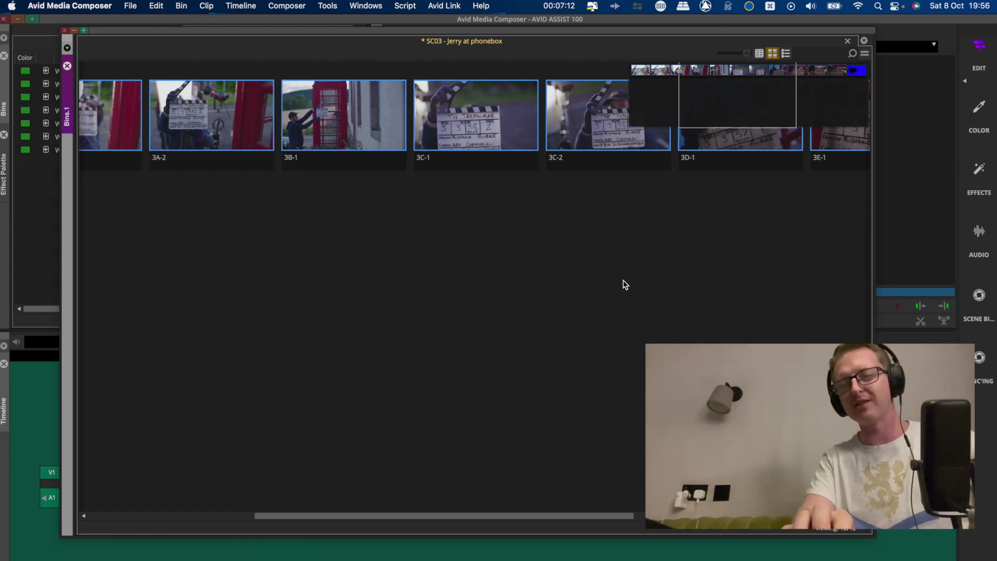
key(super+k)
key(super+l)
key(super+l)
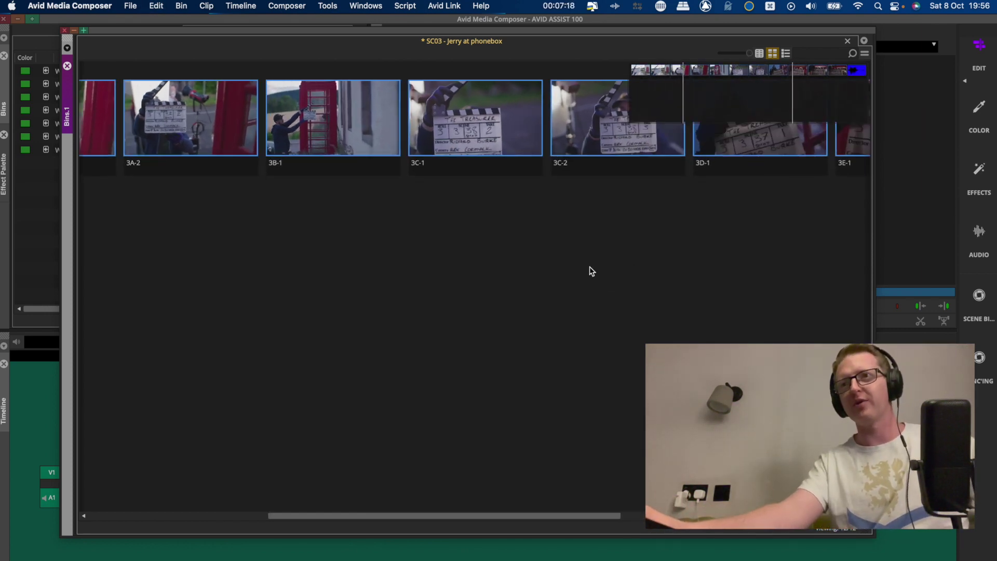
click(626, 242)
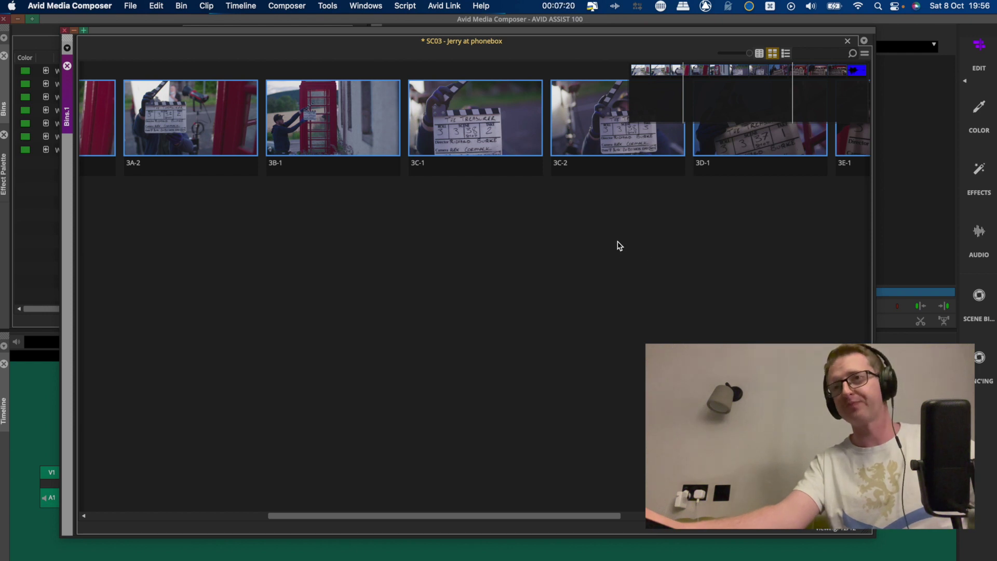
- Arrange the clips in the SC03 bin in name order across the window with Fill Sorted
click(865, 53)
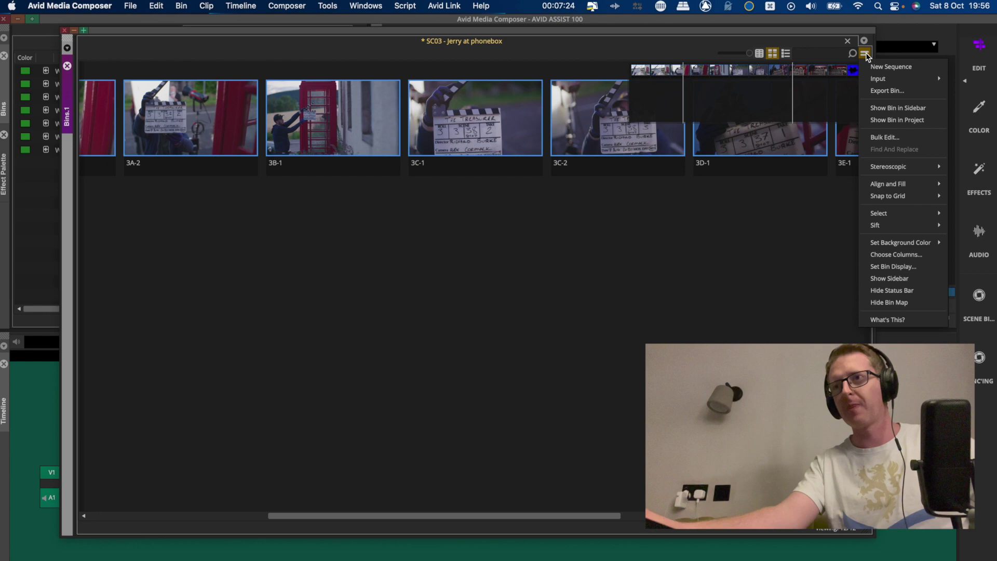
mouse_move(921, 192)
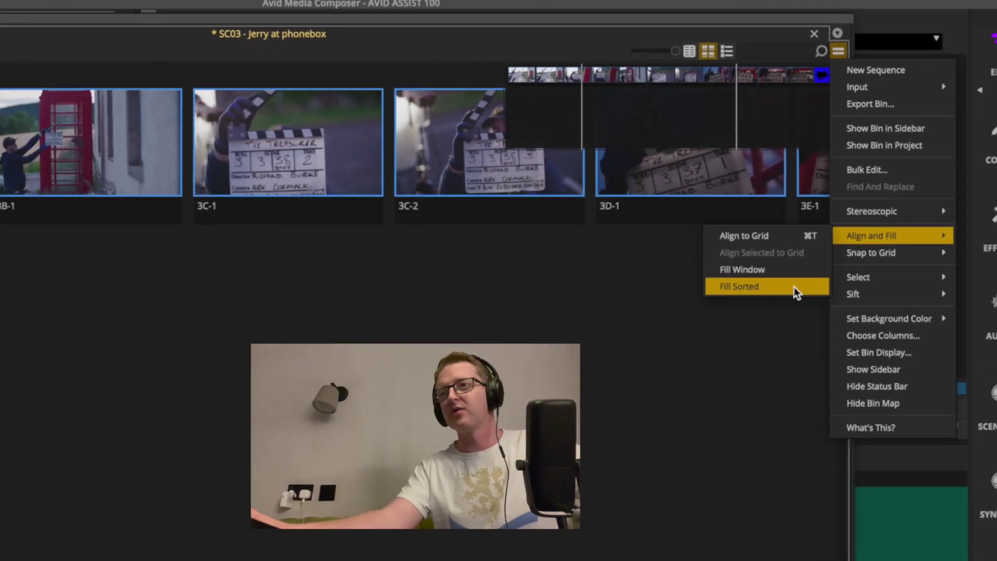
click(744, 369)
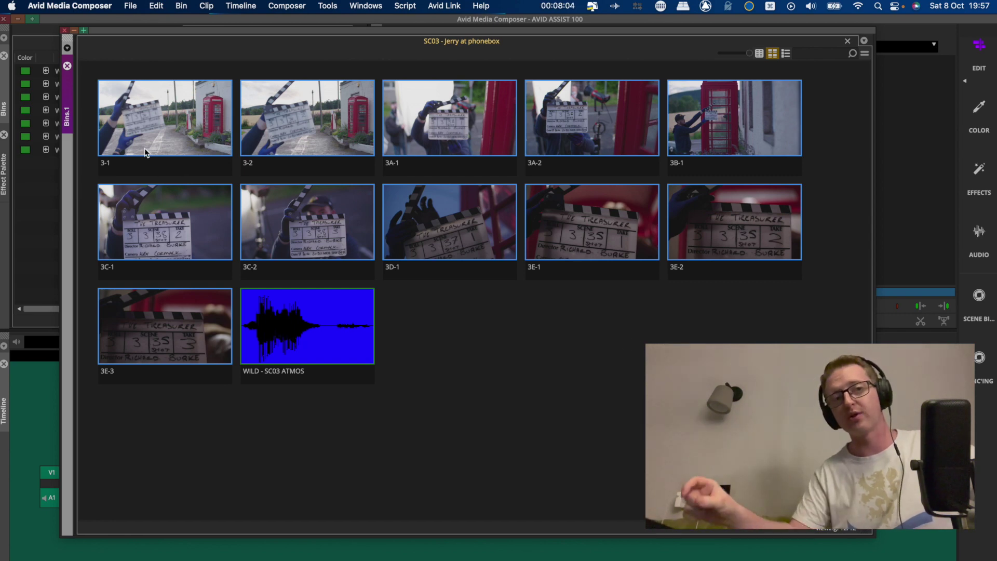
- Lay out the SC03 clips in one row per setup, 3 to 3E, widening the window and setting WILD - SC03 ATMOS apart
drag(165, 222, 177, 337)
drag(539, 150, 253, 255)
drag(882, 546, 909, 559)
drag(734, 117, 174, 329)
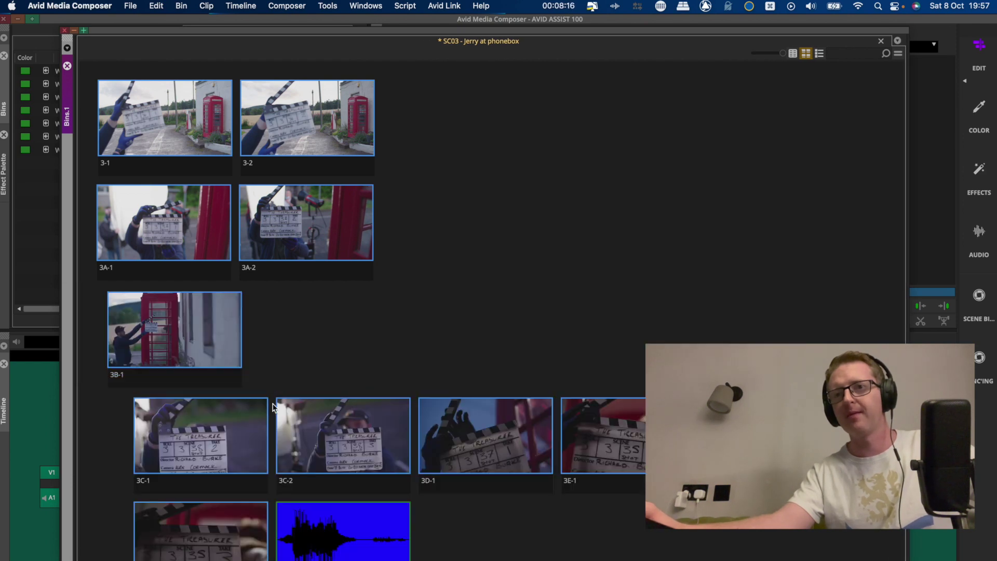
drag(343, 530, 604, 159)
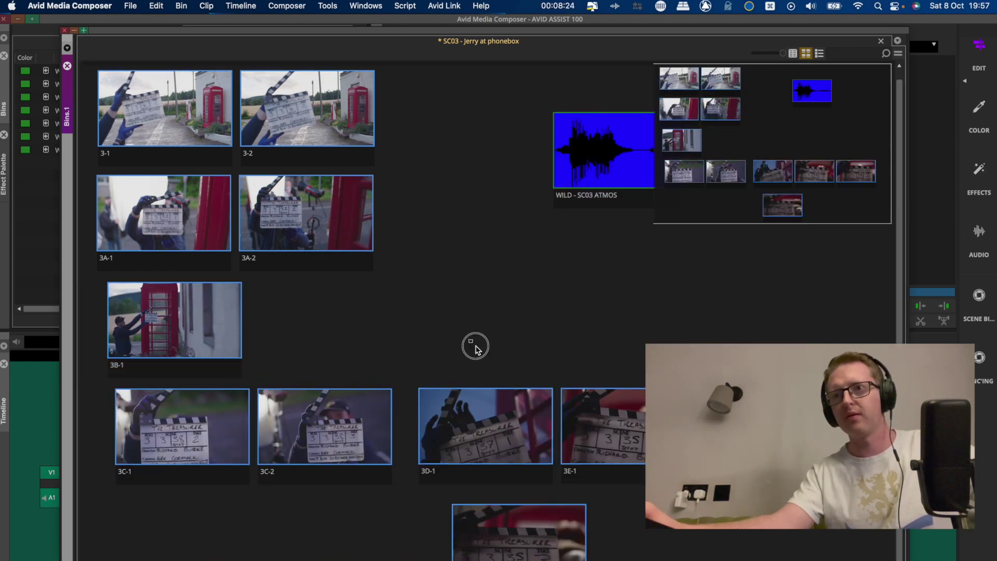
drag(588, 434, 179, 481)
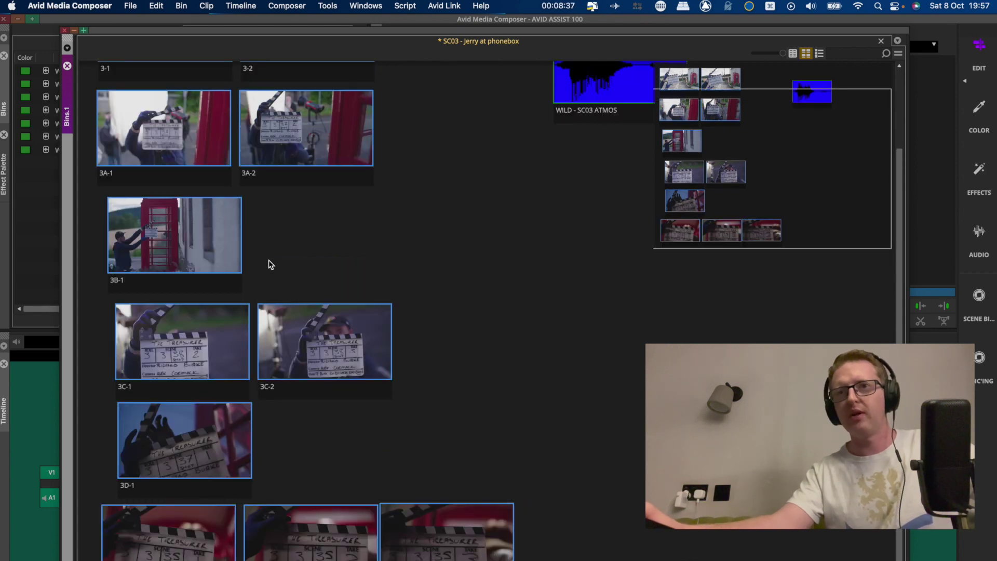
- Align all the rearranged SC03 clips to the grid so the setup rows line up
scroll(269, 233, up, 3)
scroll(268, 206, down, 4)
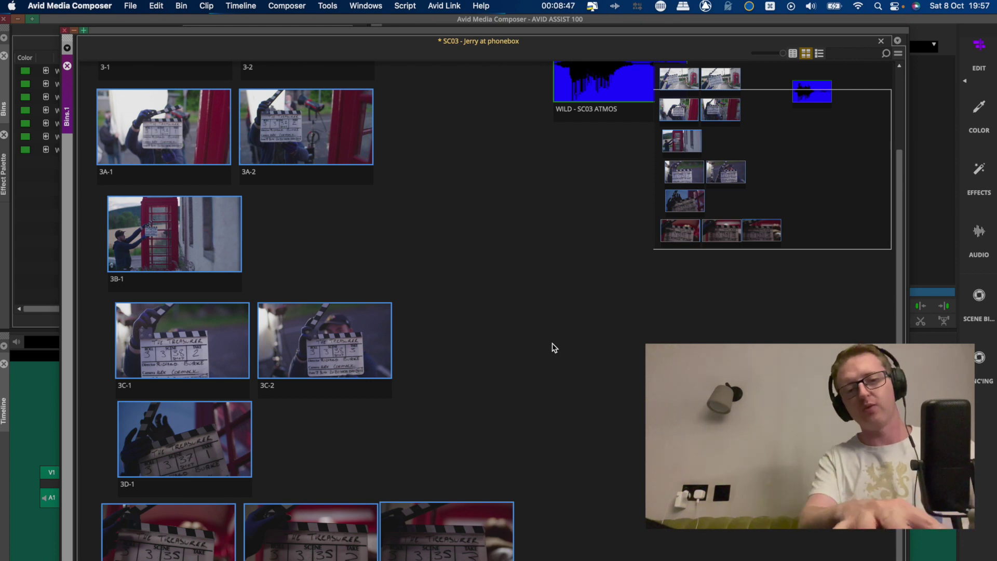
key(super+t)
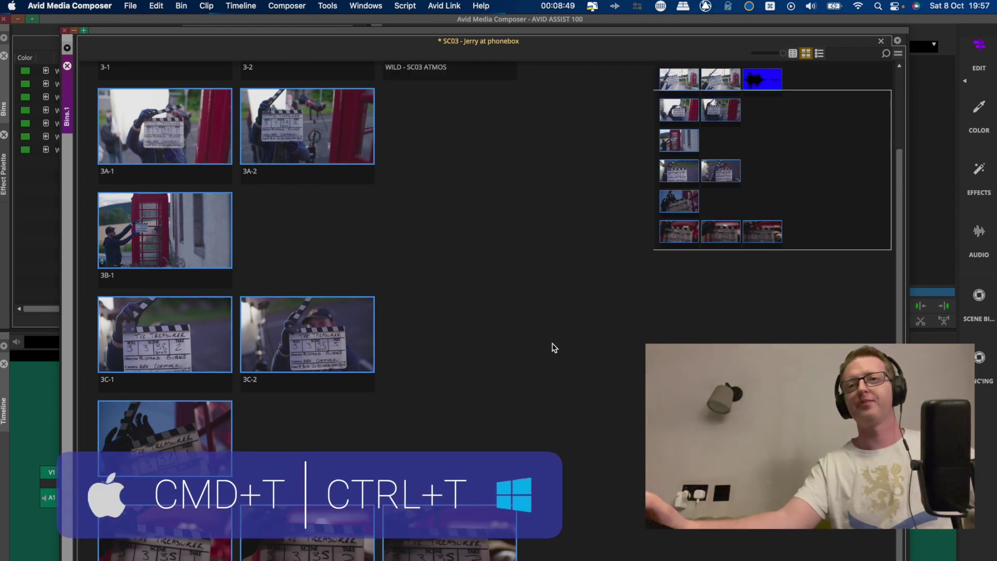
scroll(609, 201, up, 3)
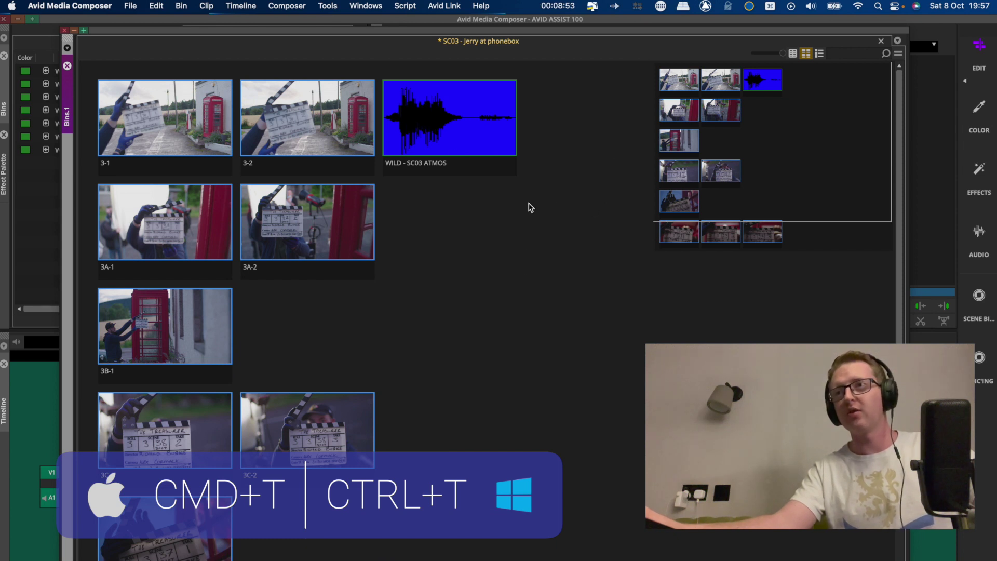
- Enable Snap to Grid for the SC03 bin and reposition WILD - SC03 ATMOS in the empty area beside the setup rows
click(899, 54)
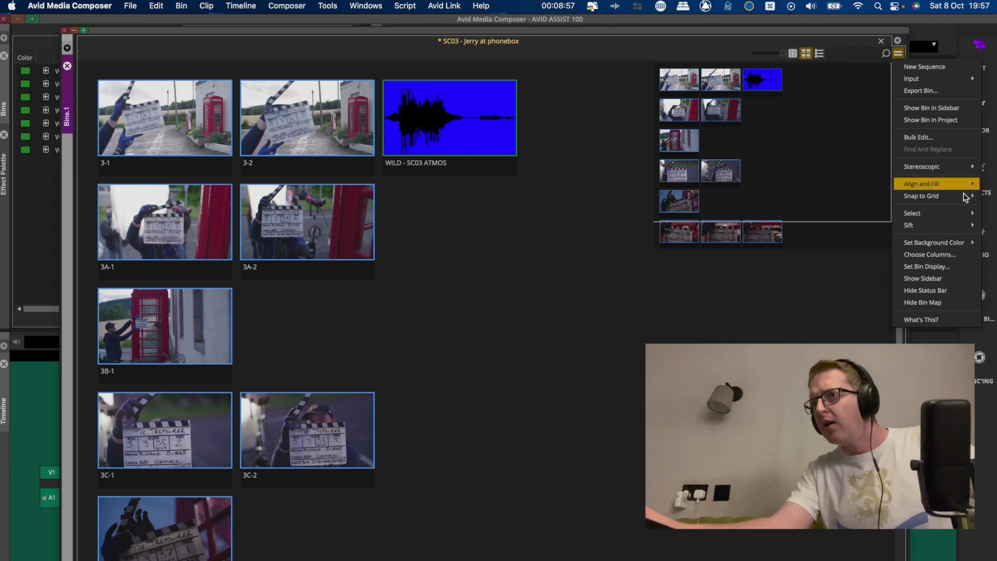
mouse_move(953, 201)
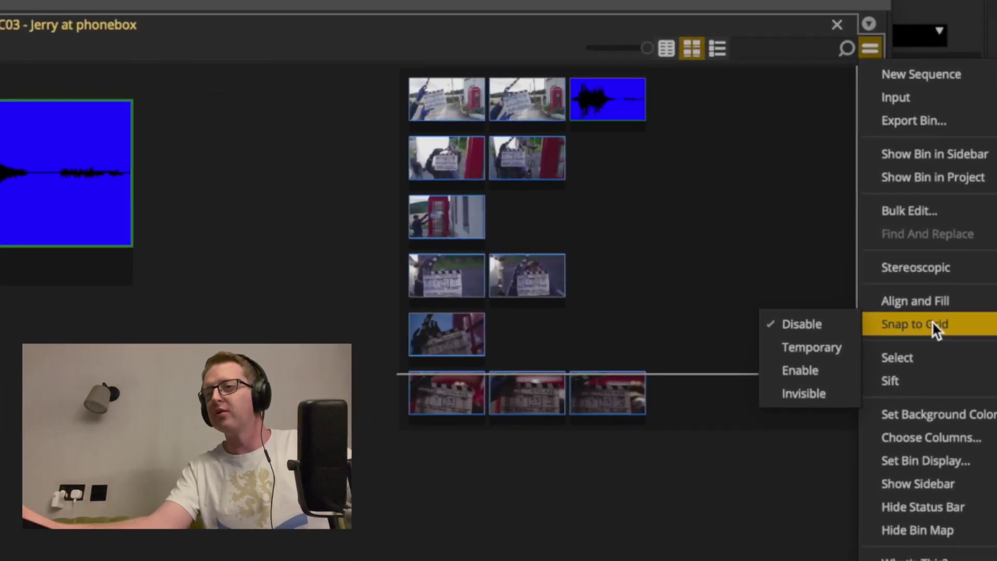
click(826, 384)
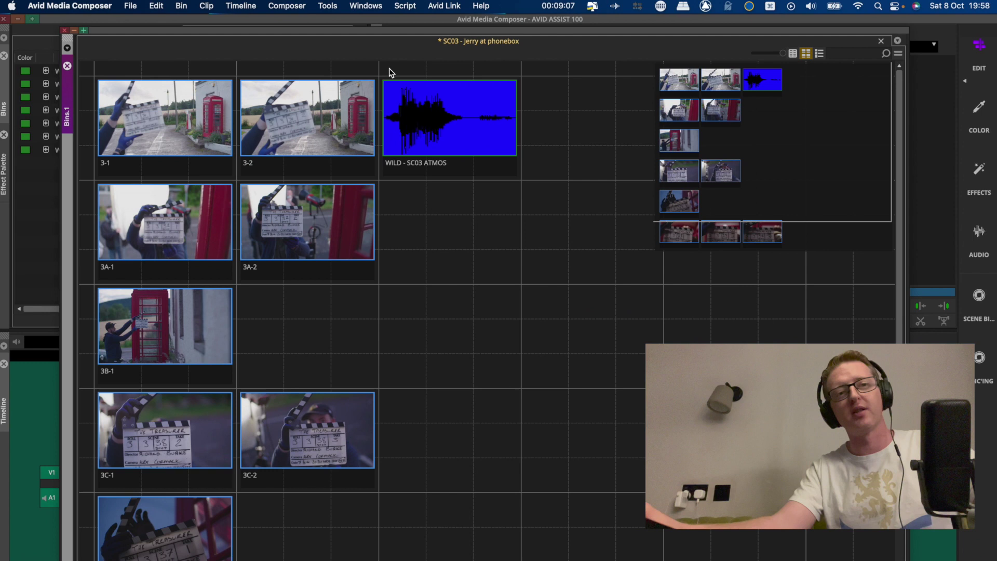
drag(482, 151, 611, 257)
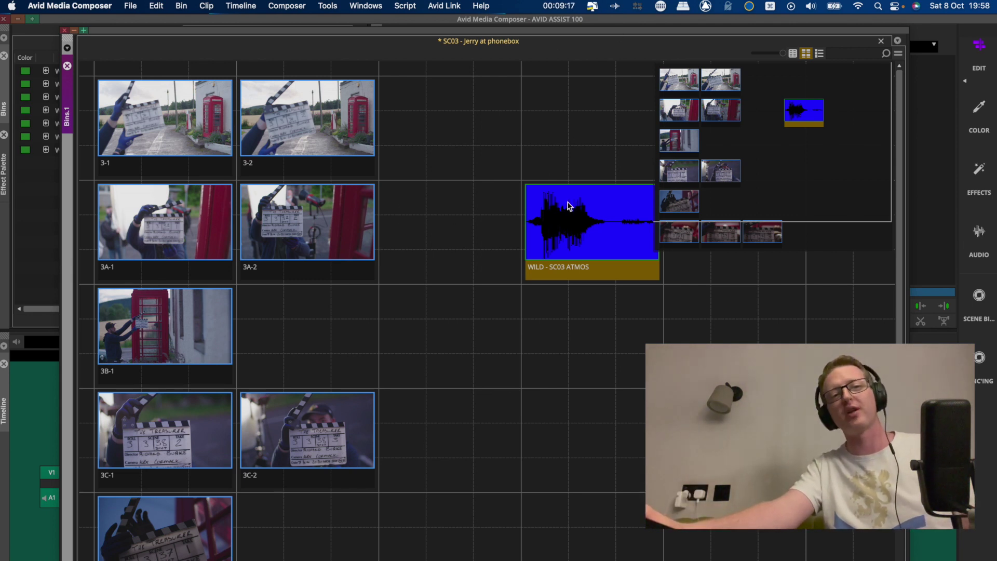
drag(540, 204, 586, 316)
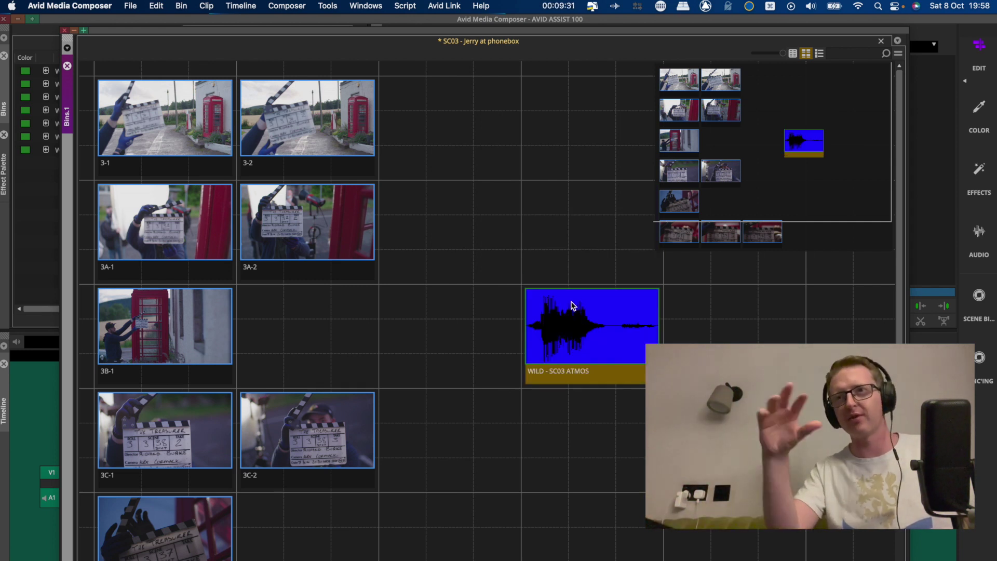
drag(601, 334, 554, 275)
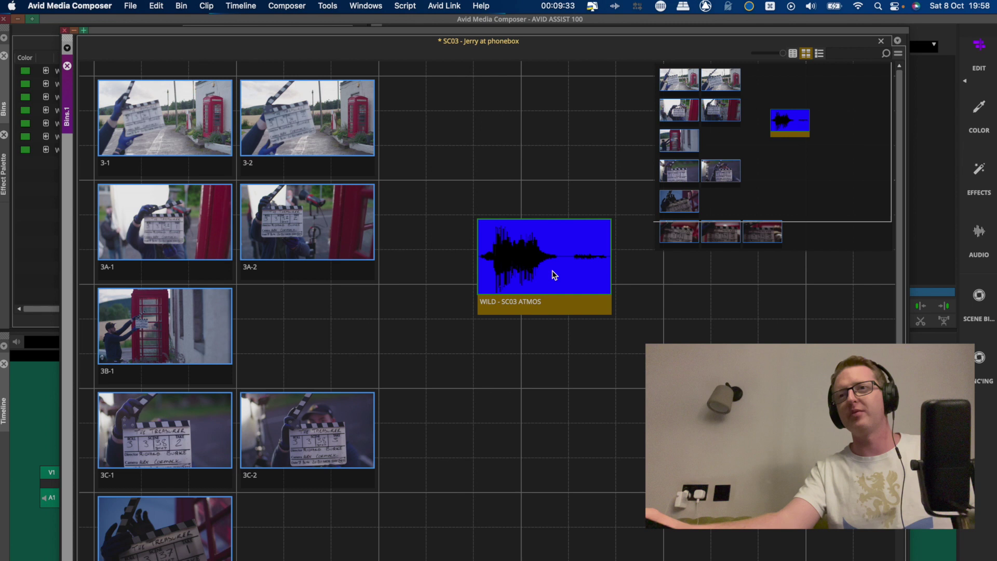
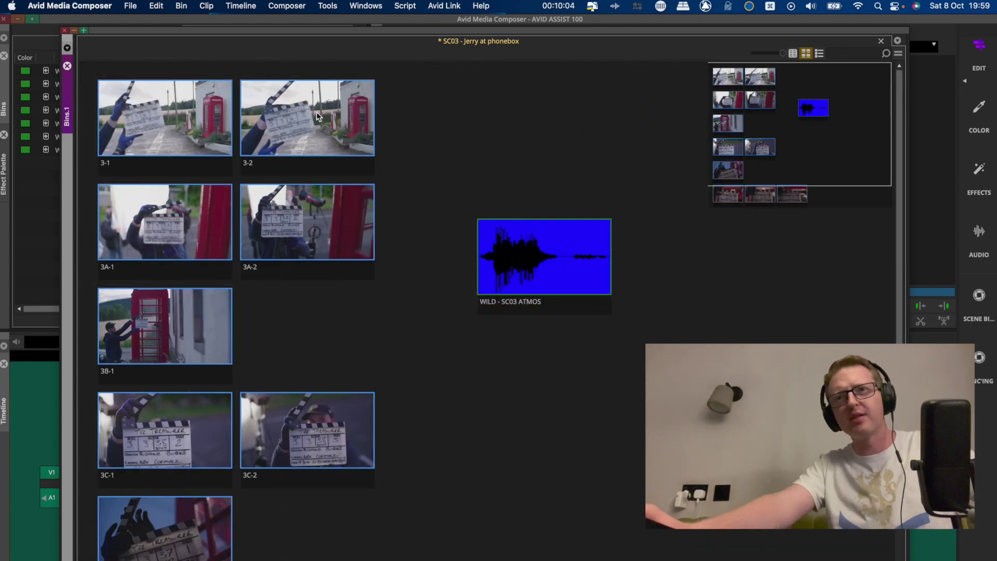
- Go through the SC03 bin's setup rows from 3-1 down to the 3E takes and examine their thumbnails
click(144, 133)
click(267, 124)
click(281, 208)
click(170, 219)
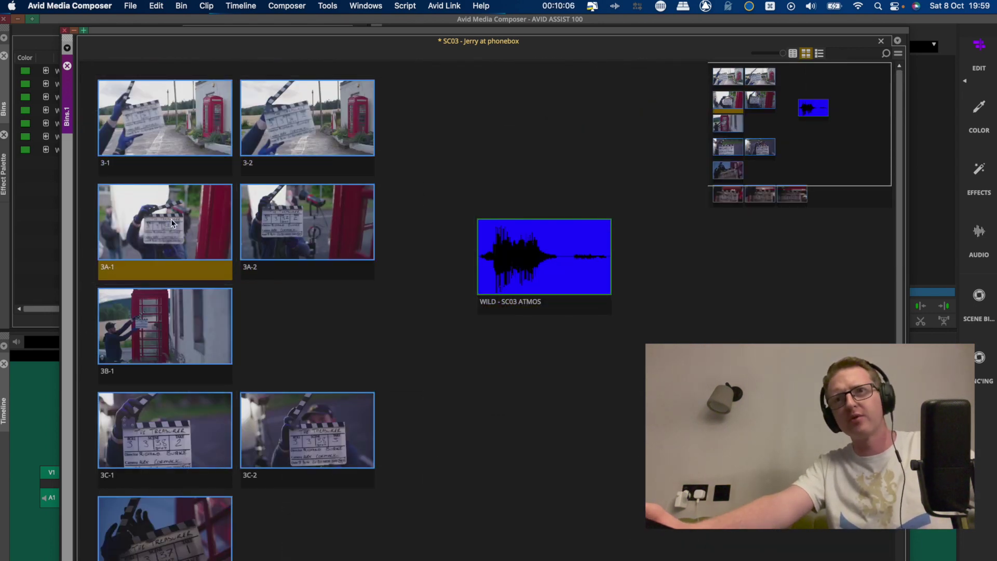
click(180, 347)
click(159, 413)
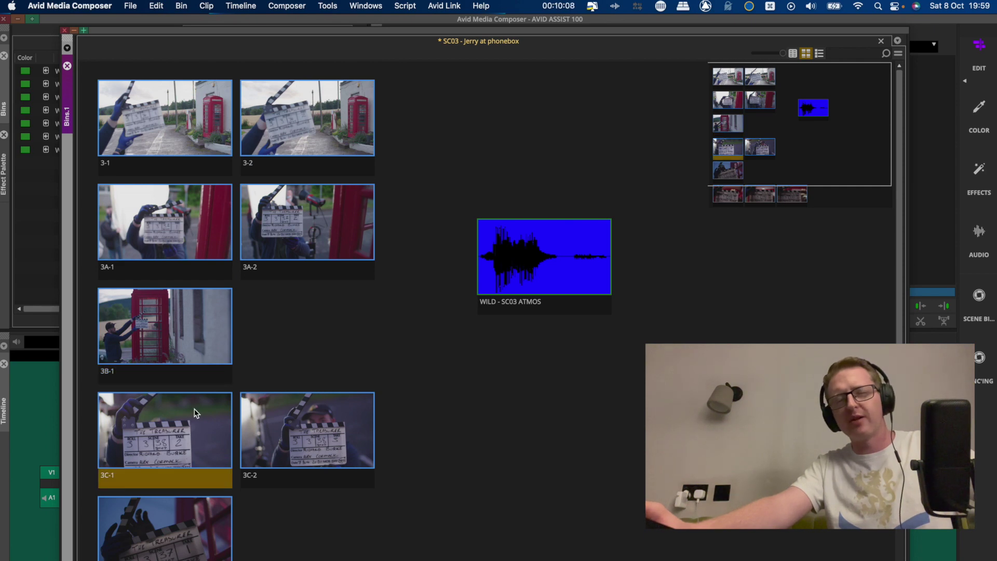
click(196, 529)
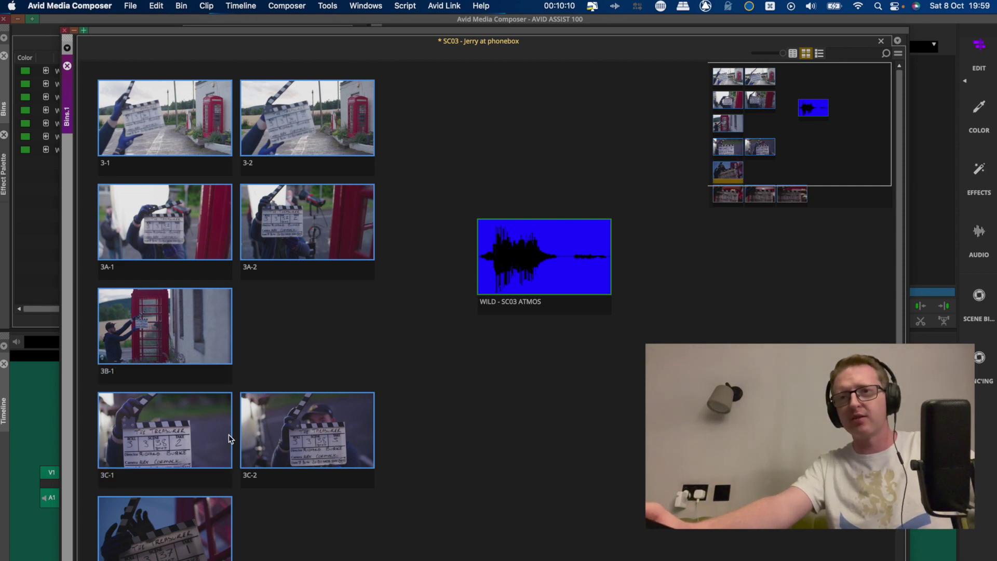
scroll(165, 519, down, 3)
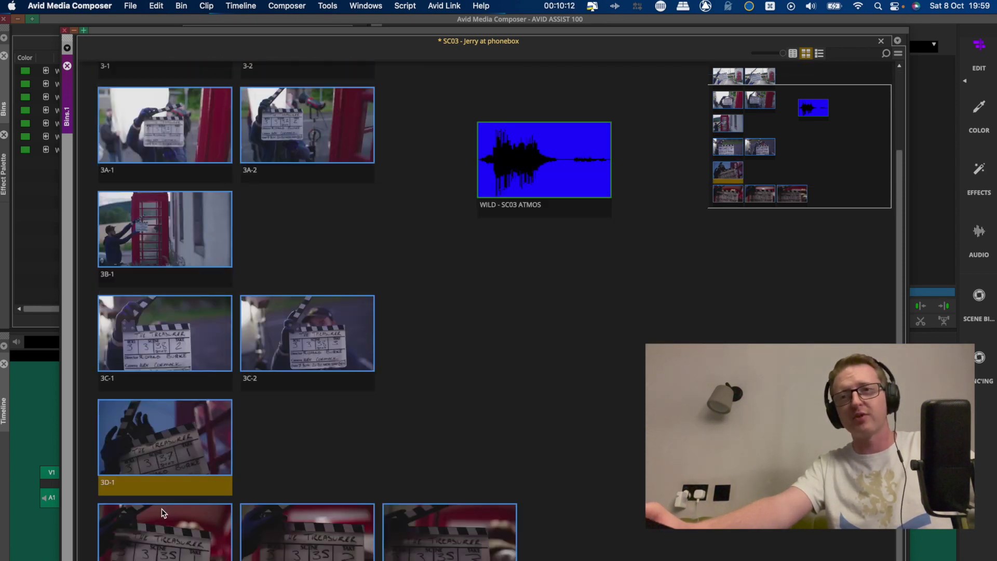
scroll(164, 513, up, 3)
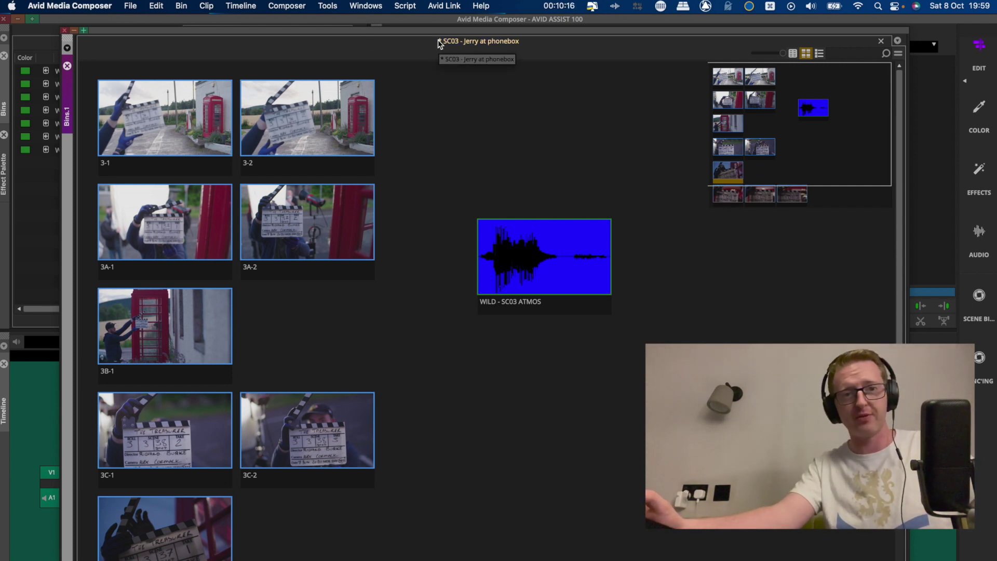
- Lower the SC03 bin window clear of the monitors and mark an IN point in clip 3-1 on the parked green car
drag(438, 43, 599, 347)
key(Return)
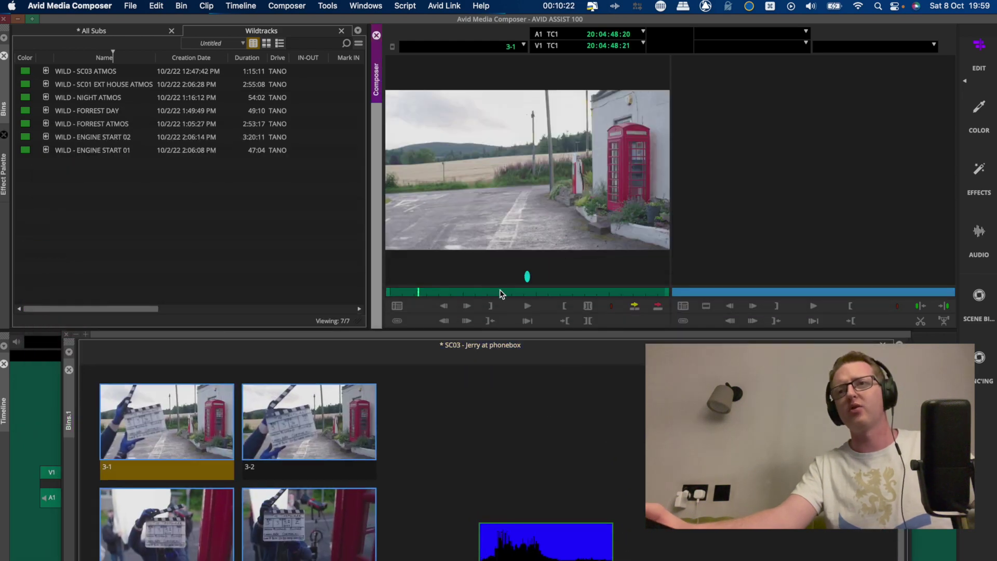
click(528, 291)
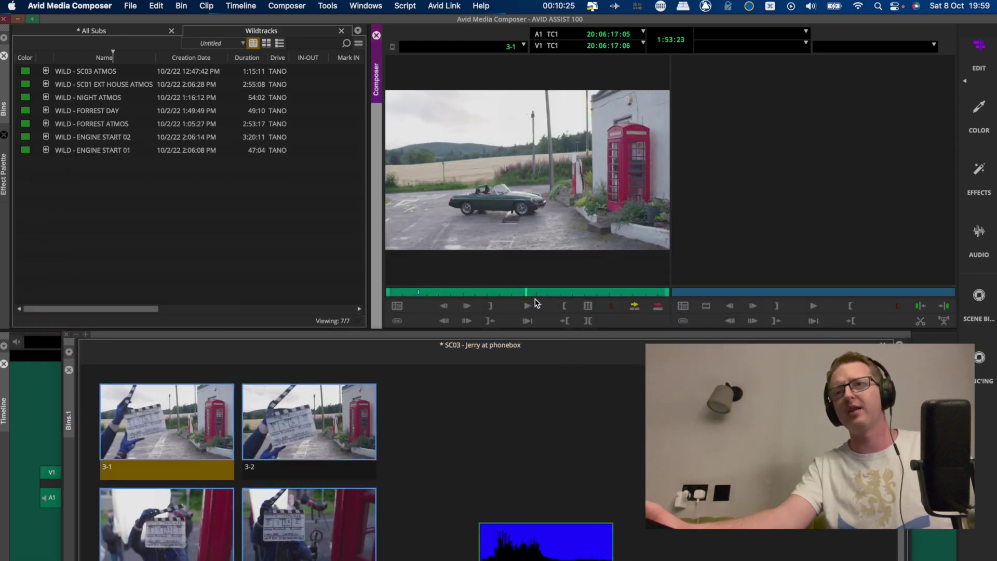
key(i)
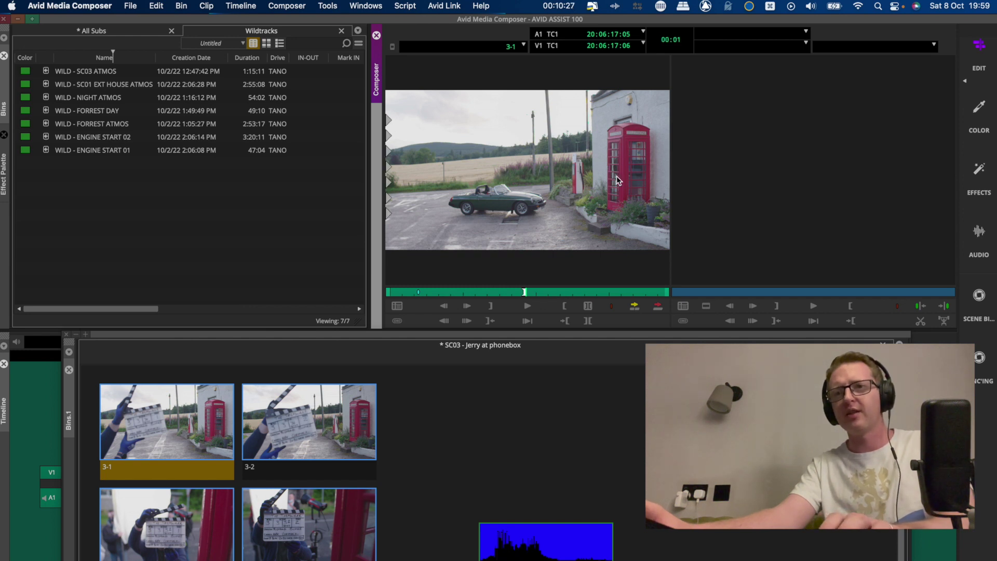
- Load clips 3-2 and 3A-2 in turn and mark IN points on the parked car and the man on the phone
double_click(358, 435)
click(528, 291)
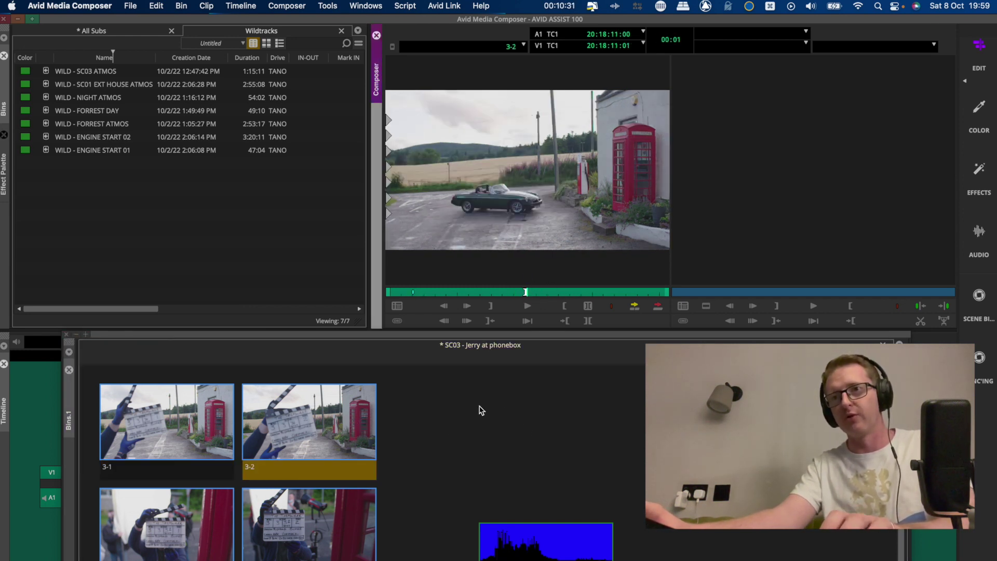
drag(309, 522, 555, 281)
key(space)
click(519, 292)
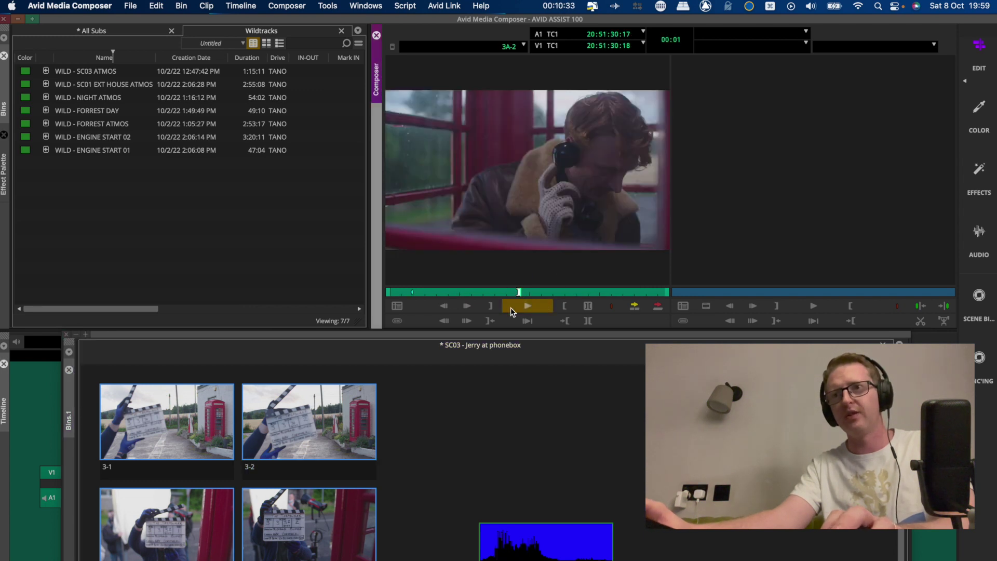
- Load clips 3A-1 and 3B-1 in turn and mark IN points on the phone call, raising the bin window slightly between them
click(174, 517)
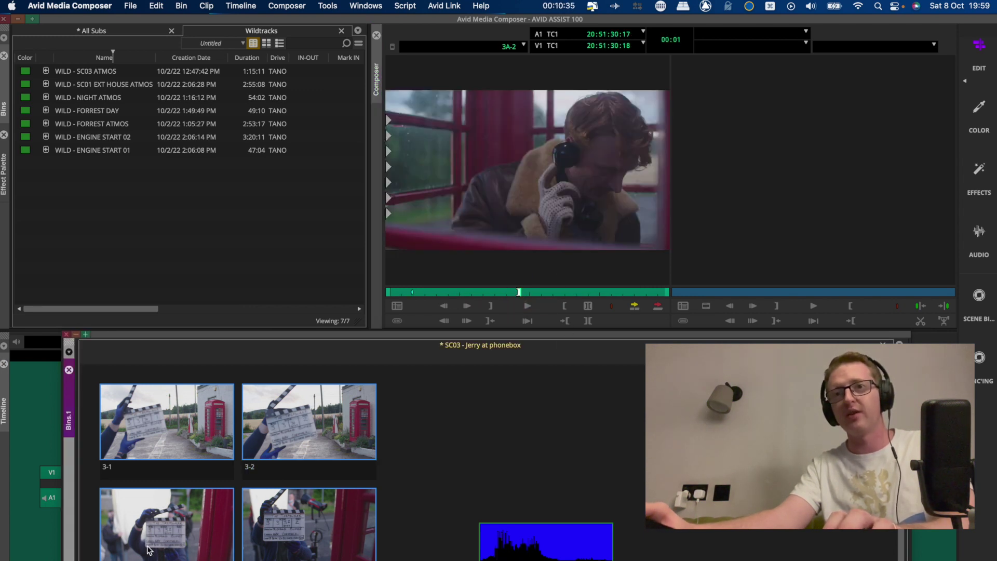
drag(149, 551, 527, 171)
click(527, 292)
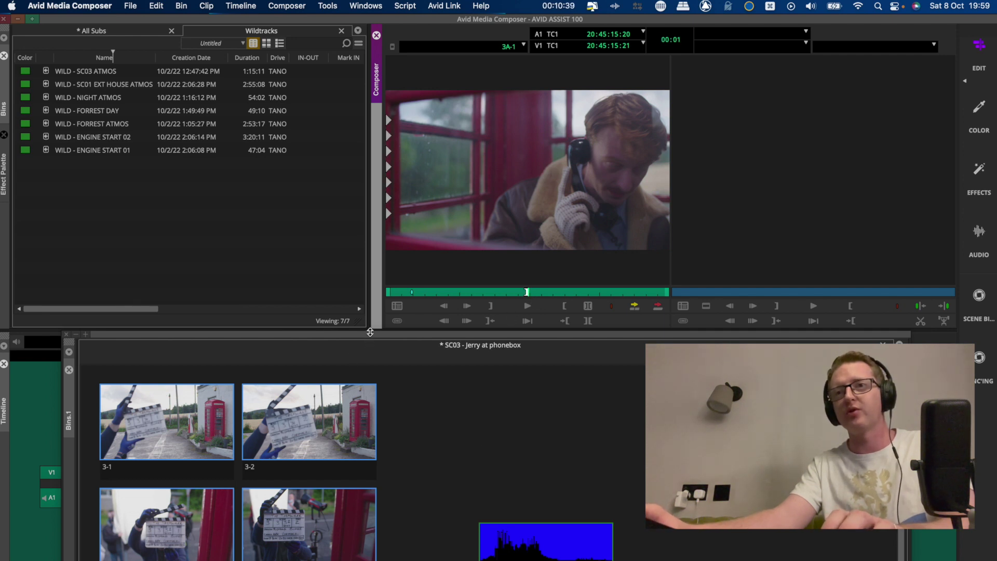
drag(370, 332, 370, 322)
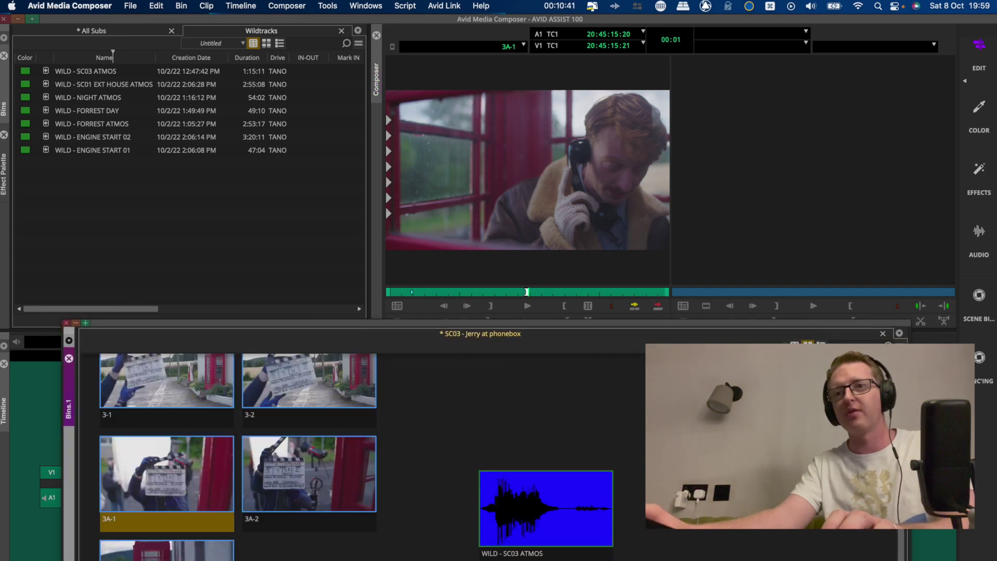
scroll(229, 457, down, 2)
drag(151, 520, 527, 171)
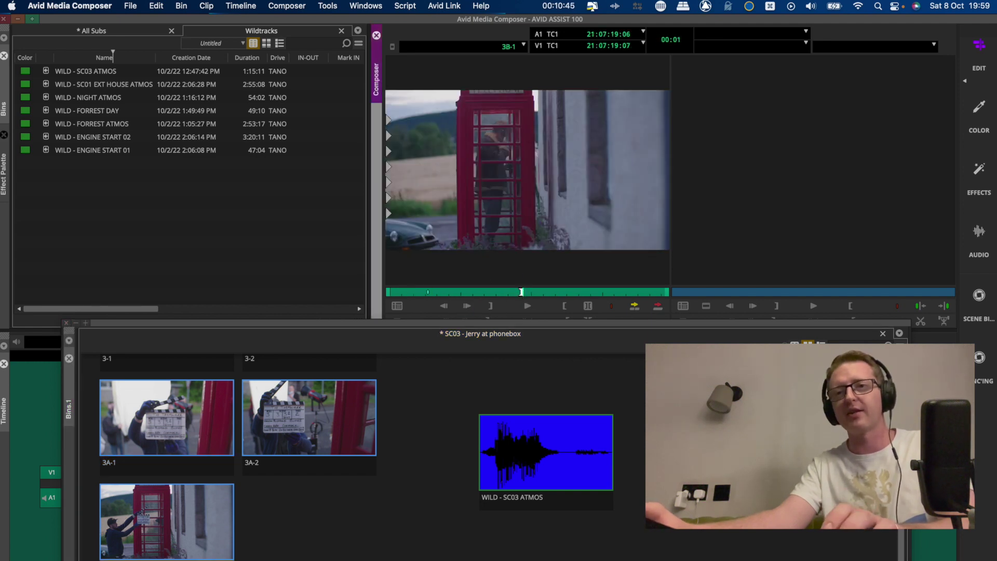
- Load clips 3C-2 and 3C-1 in turn and mark IN points on the close-ups of the man in the phonebox
click(336, 553)
click(527, 293)
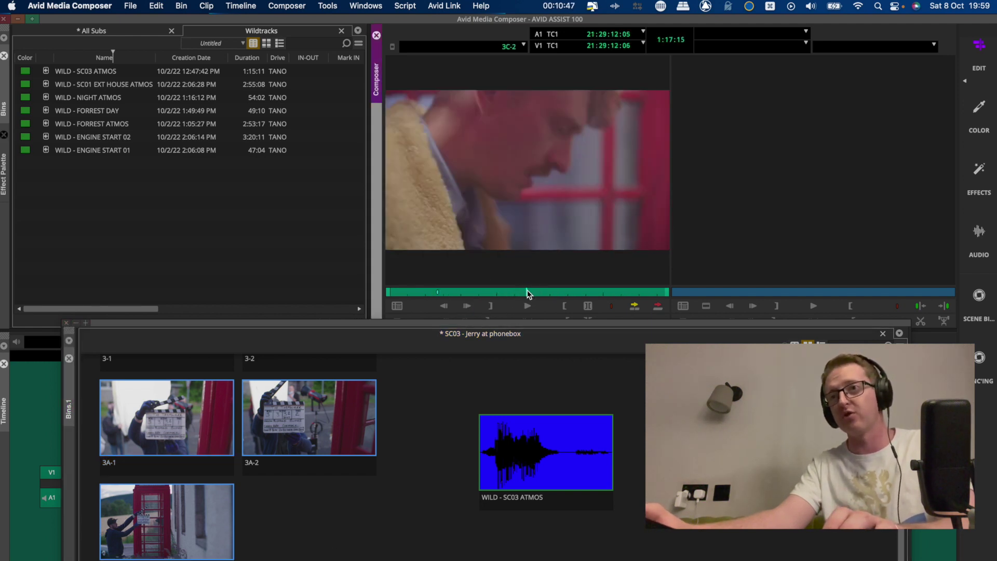
key(Home)
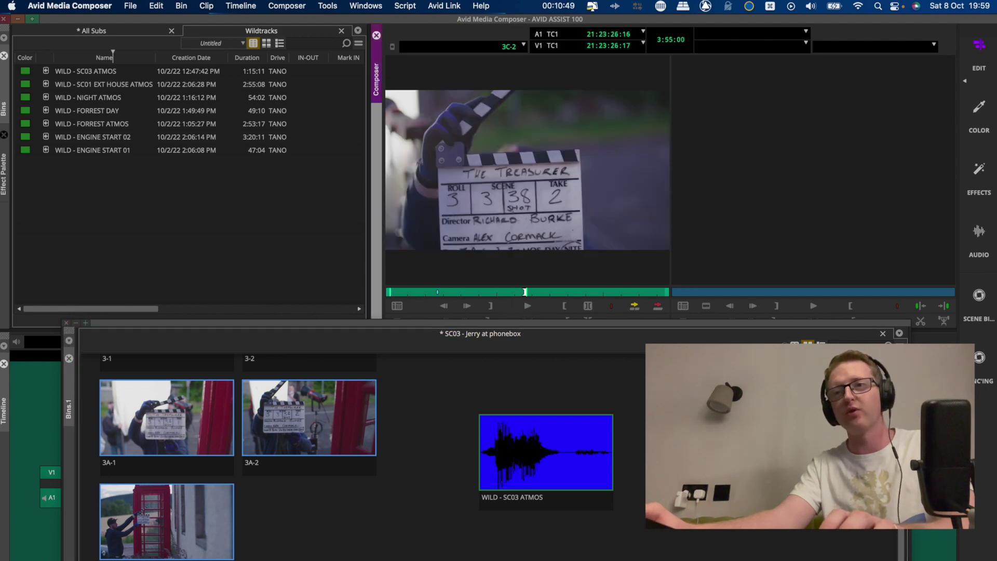
click(526, 293)
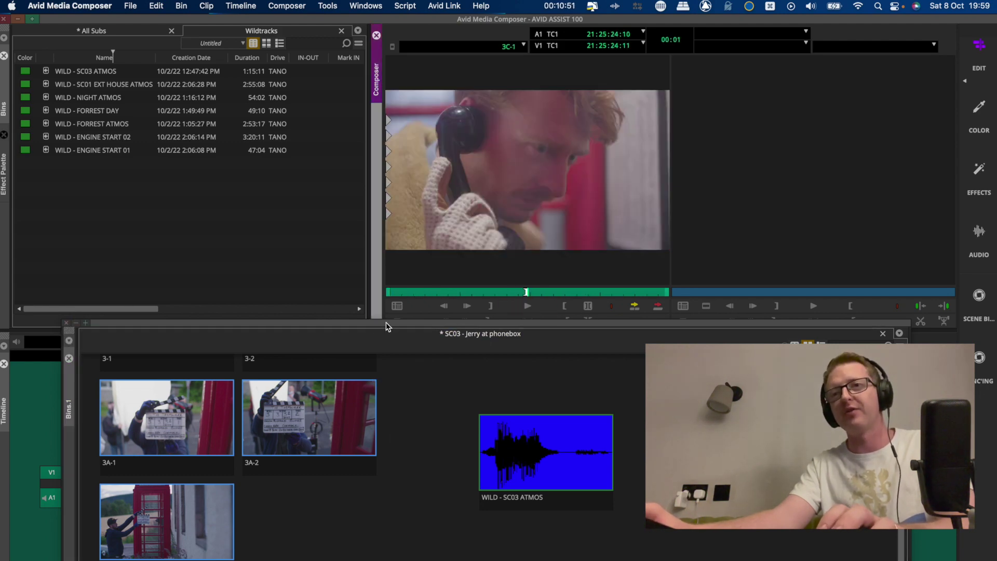
- Load clip 3D-1 from the SC03 bin, move the bin window aside, and mark an IN point on the man seen through the phonebox
drag(386, 326, 390, 33)
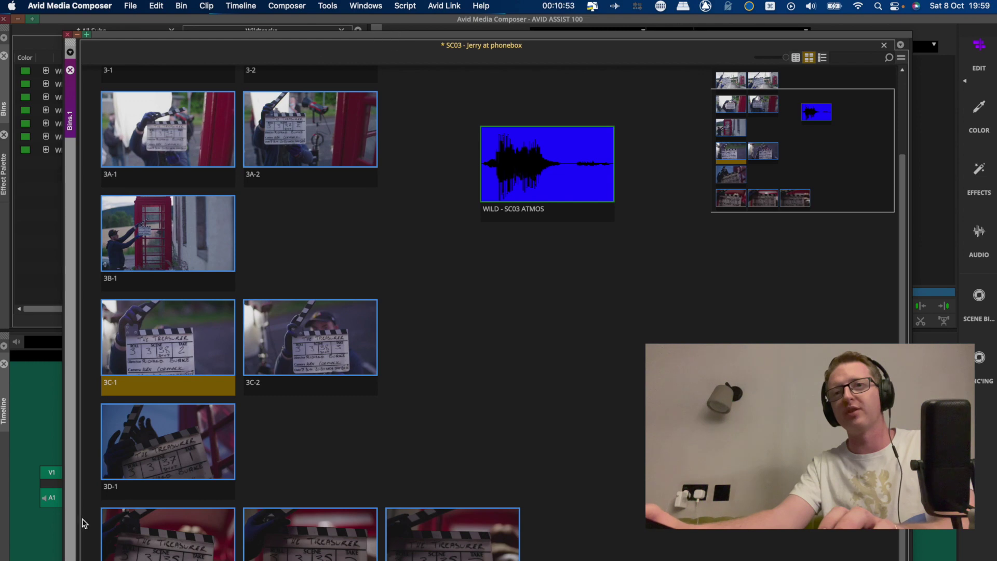
click(149, 468)
drag(495, 37, 992, 20)
click(545, 293)
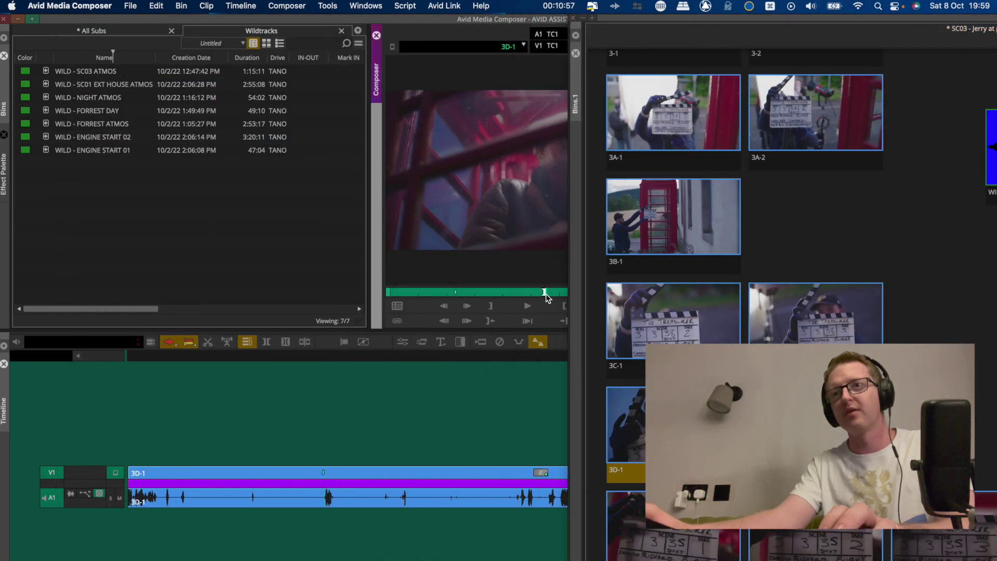
- Load clips 3E-1, 3E-2 and 3E-3 in turn and mark IN points on the man inside the phonebox
key(Down)
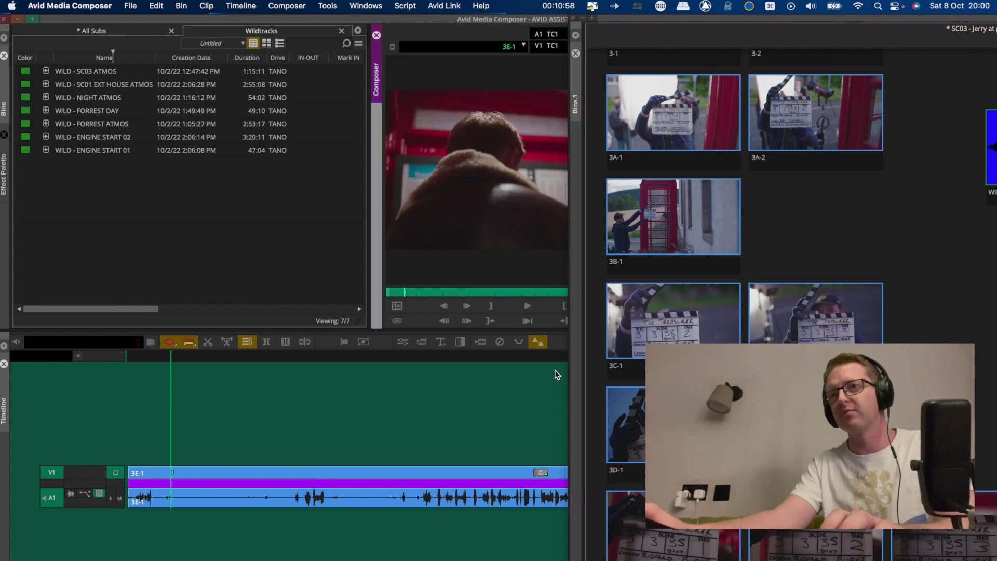
click(545, 294)
key(Down)
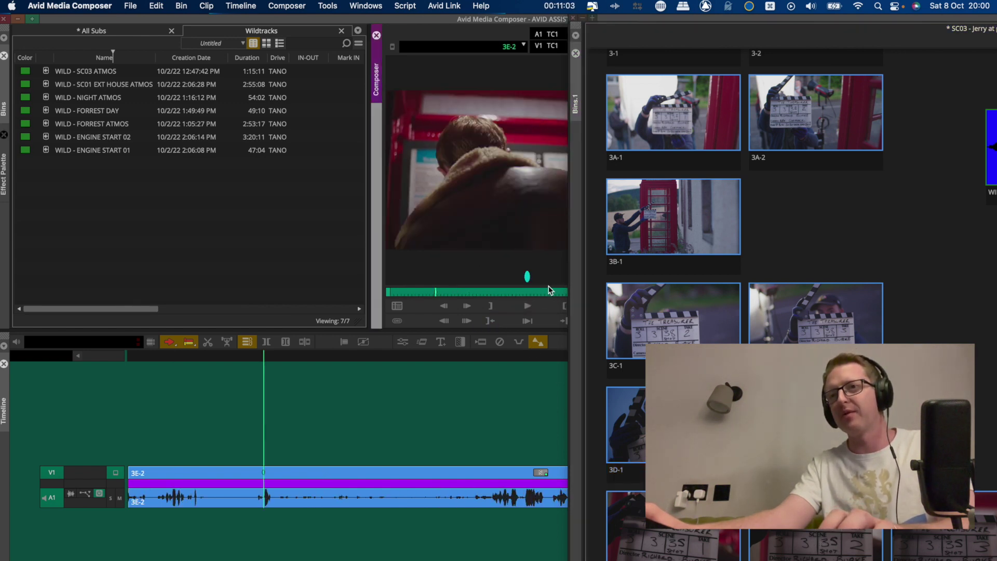
click(552, 292)
key(Down)
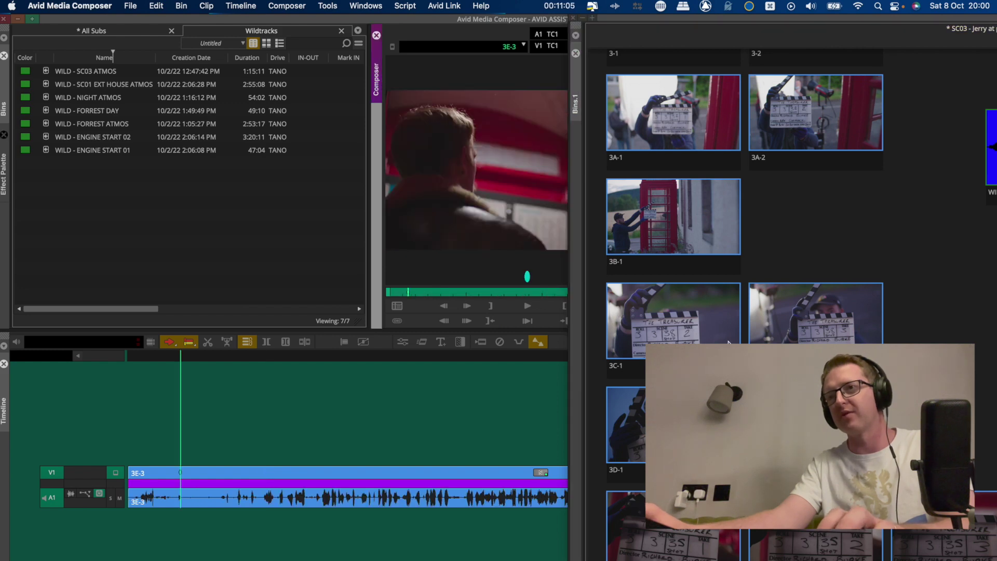
click(550, 292)
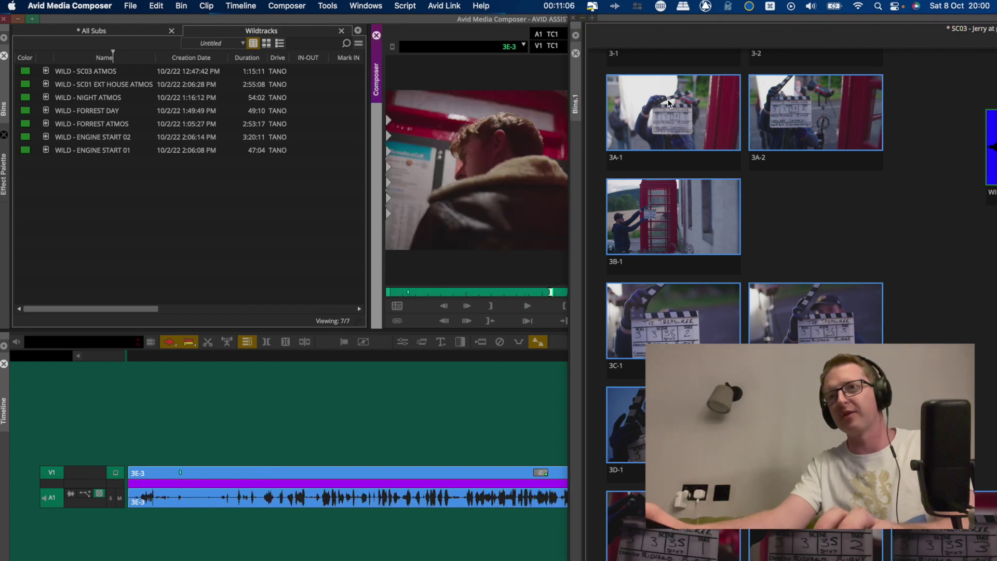
- Bring the SC03 bin window back into full view, select all its clips and set their thumbnails to the marked IN points
double_click(779, 24)
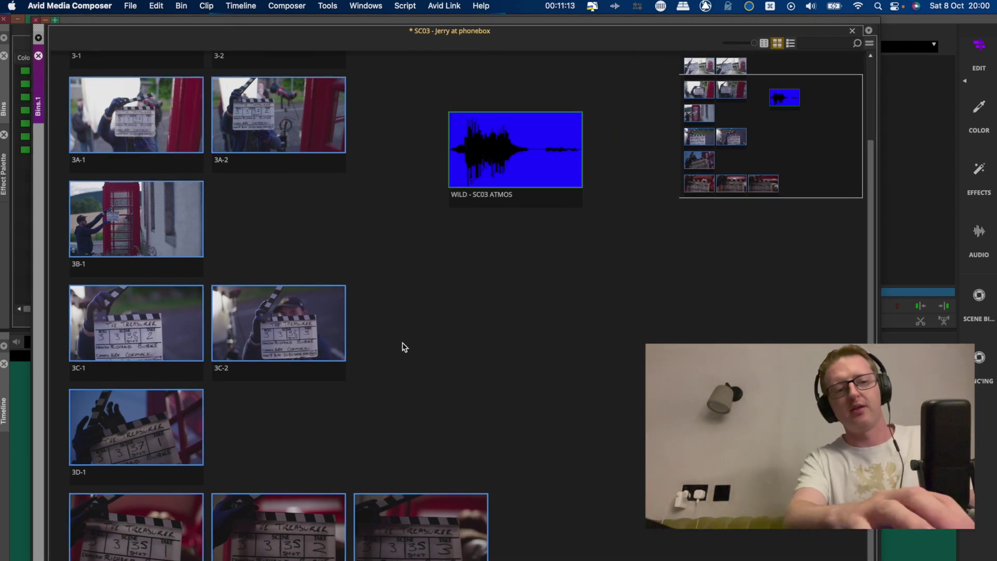
key(super+a)
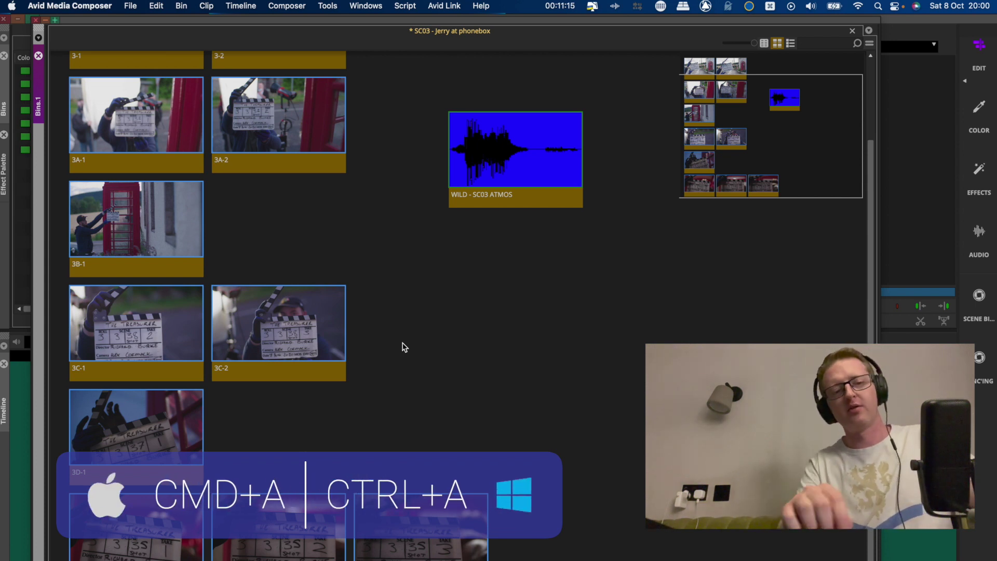
key(q)
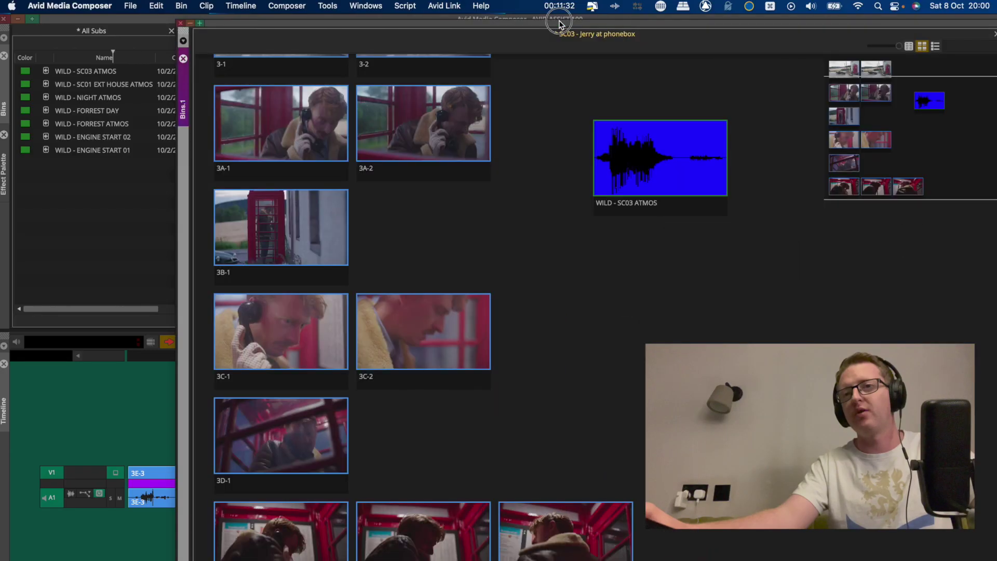
- Dock the floating SC03 bin as a tab alongside the All Subs and Wildtracks bins
drag(556, 26, 487, 91)
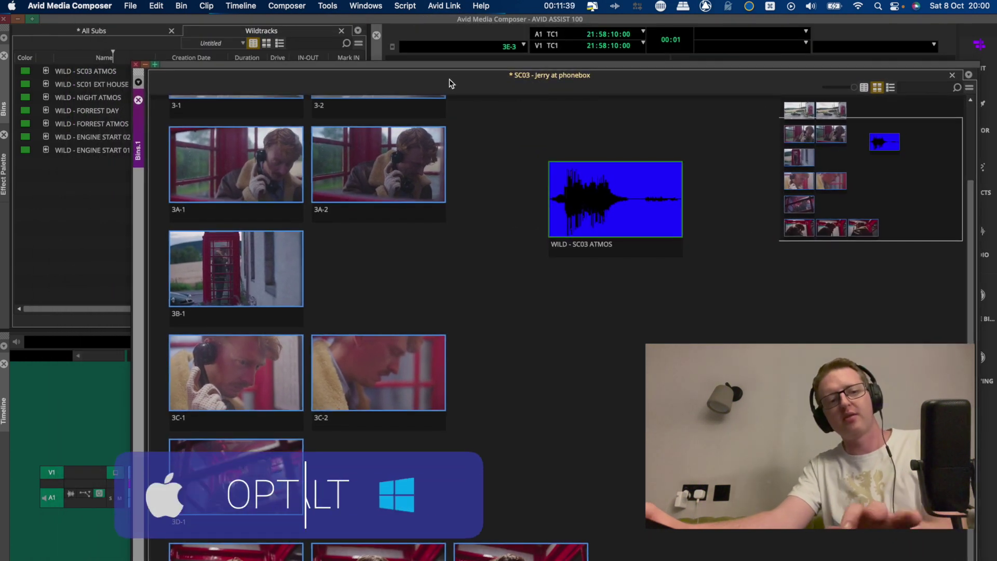
alt+click(383, 61)
drag(383, 61, 164, 38)
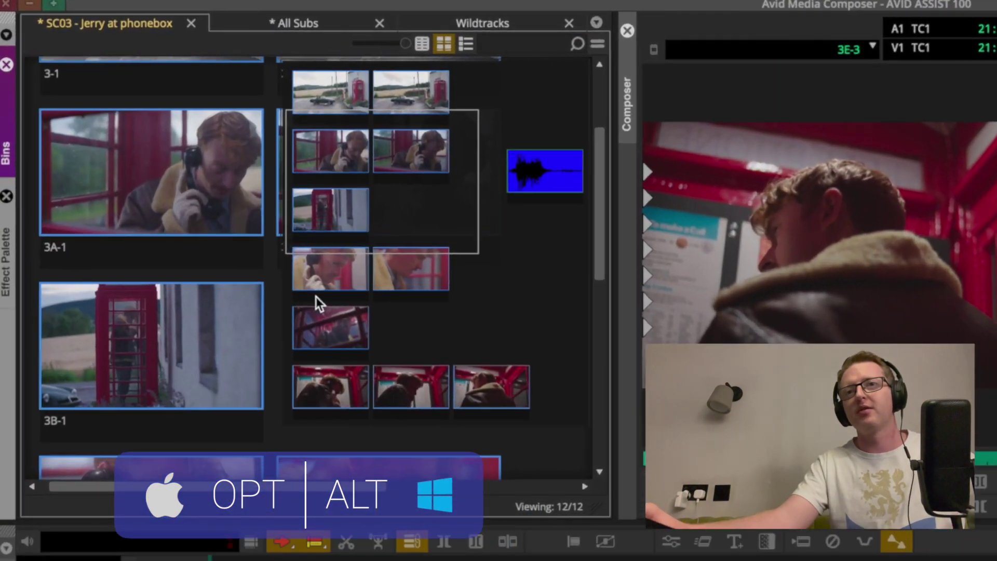
- Use the bin map to look through the docked SC03 bin down to the 3E takes and back up to 3-1
drag(193, 218, 298, 203)
drag(576, 353, 503, 442)
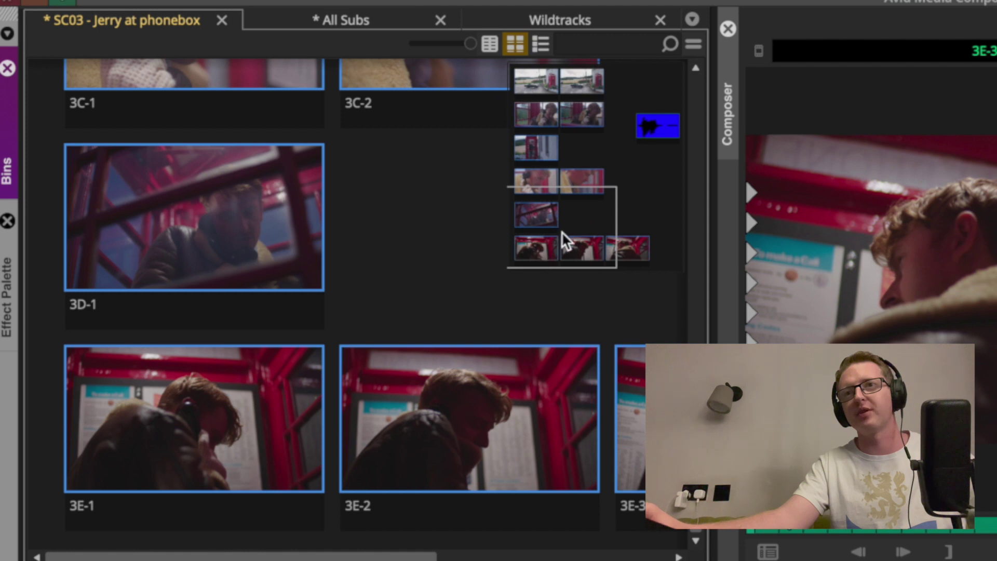
drag(578, 247, 552, 260)
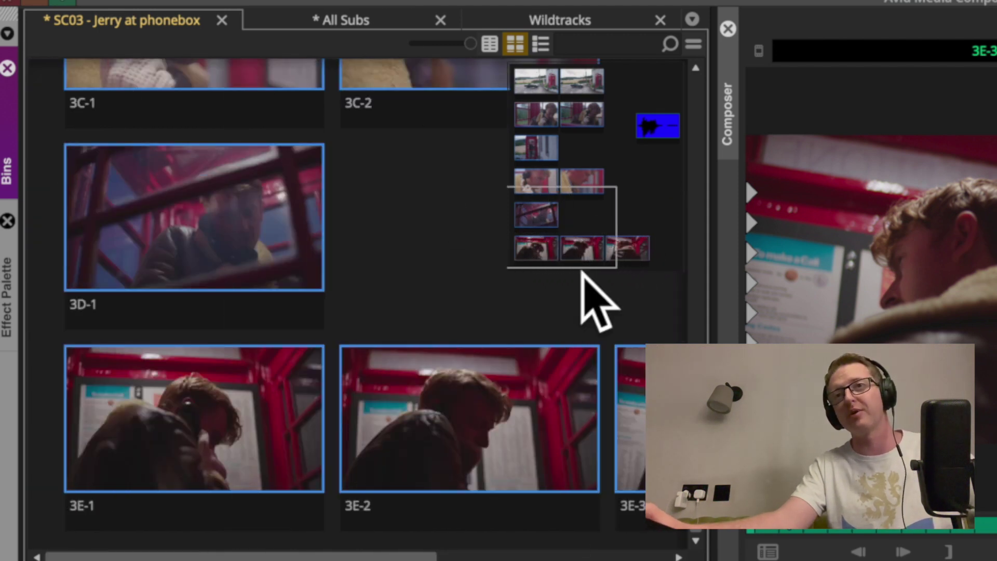
drag(593, 231, 532, 91)
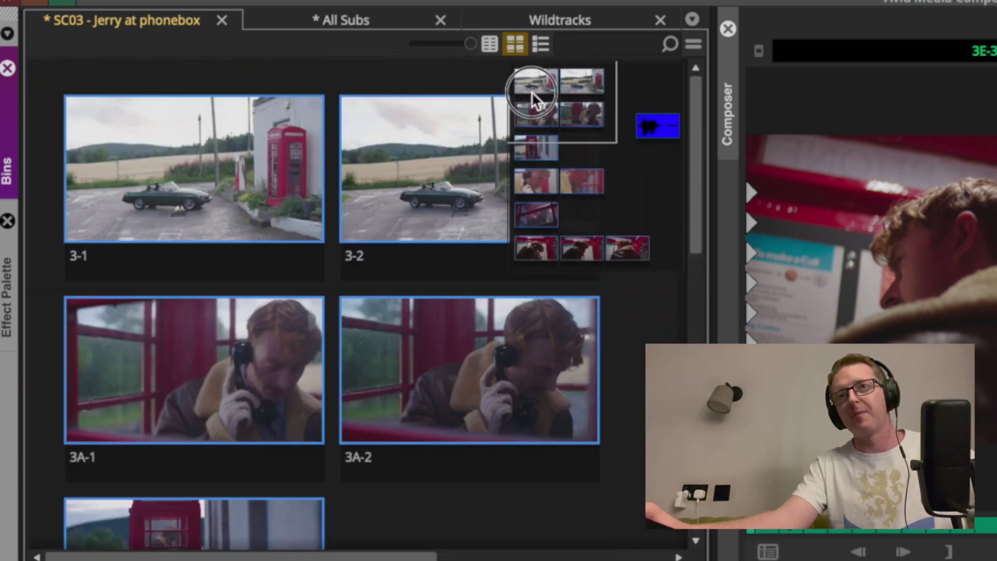
- Load clip 3-1 into the source monitor, select all clips in the SC03 bin and clear the selection
double_click(225, 164)
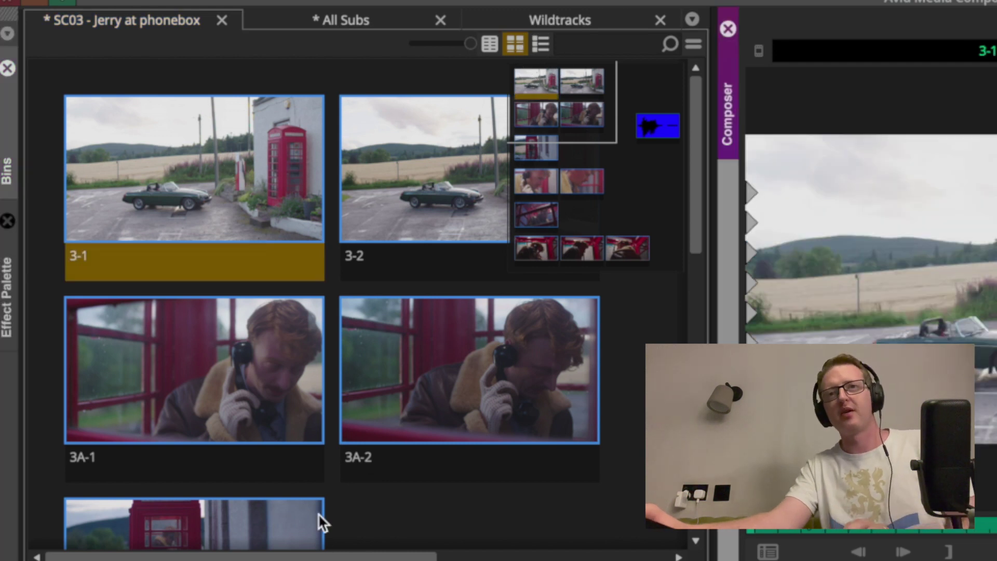
click(415, 517)
key(ctrl+a)
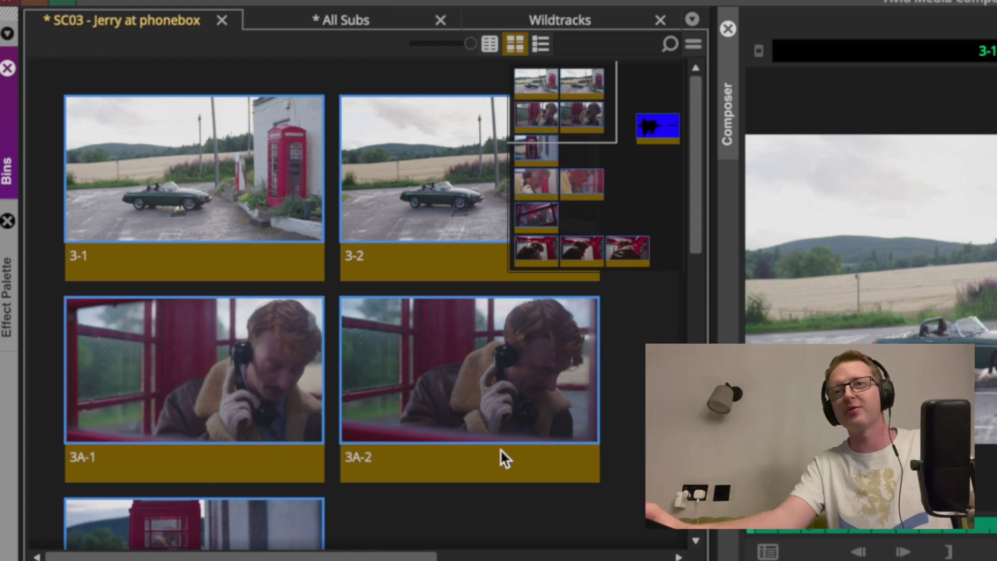
click(640, 462)
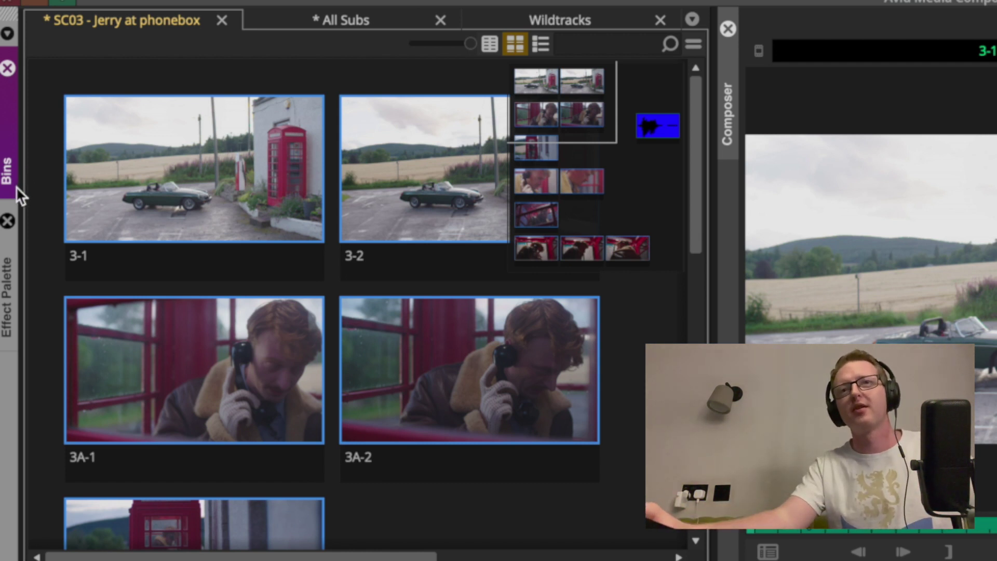
- Reveal the project's bin list, move the SC03 - Jerry at phonebox bin into the 02 SCENES TO CUT folder and expand that folder
drag(21, 185, 421, 218)
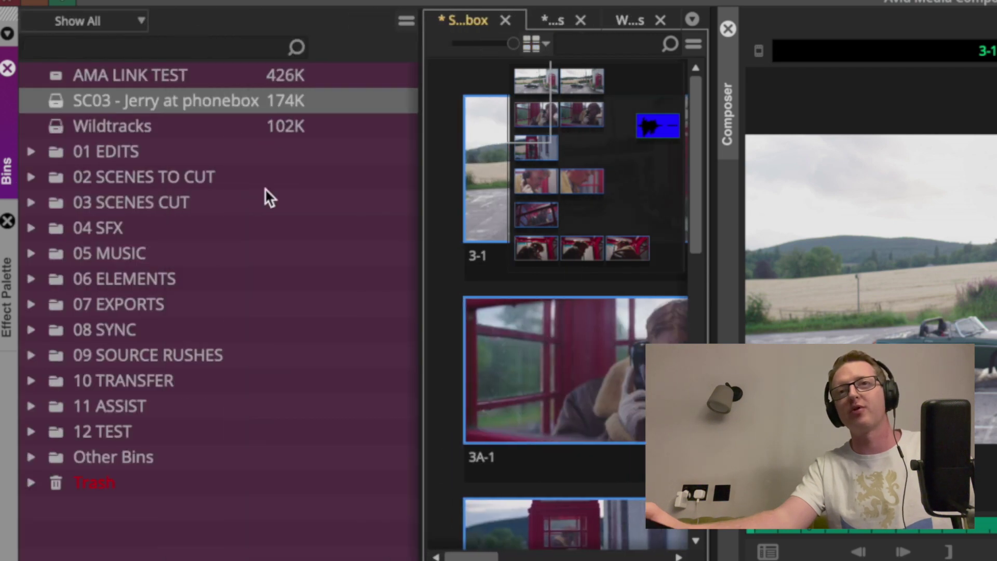
click(215, 484)
click(69, 104)
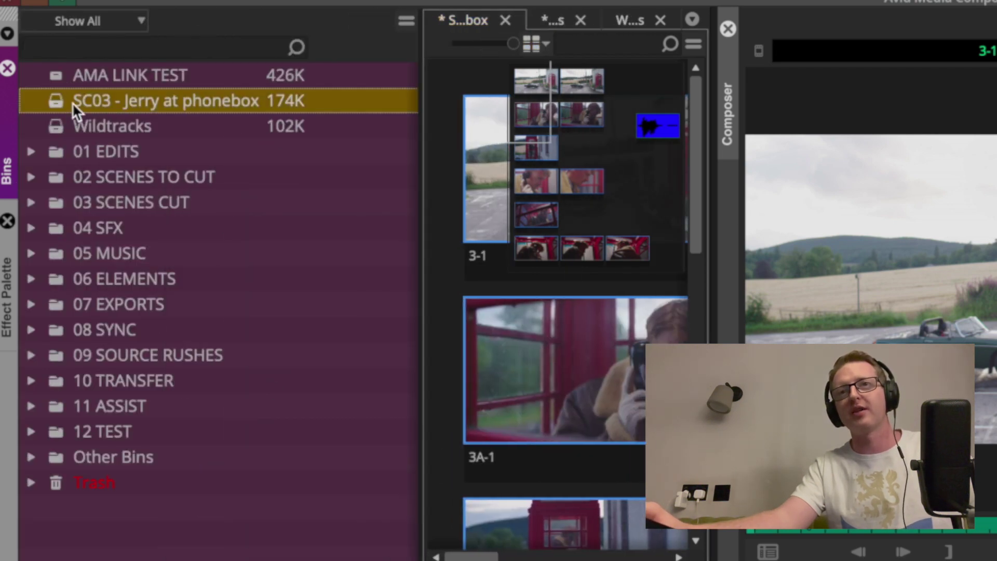
drag(60, 107, 88, 185)
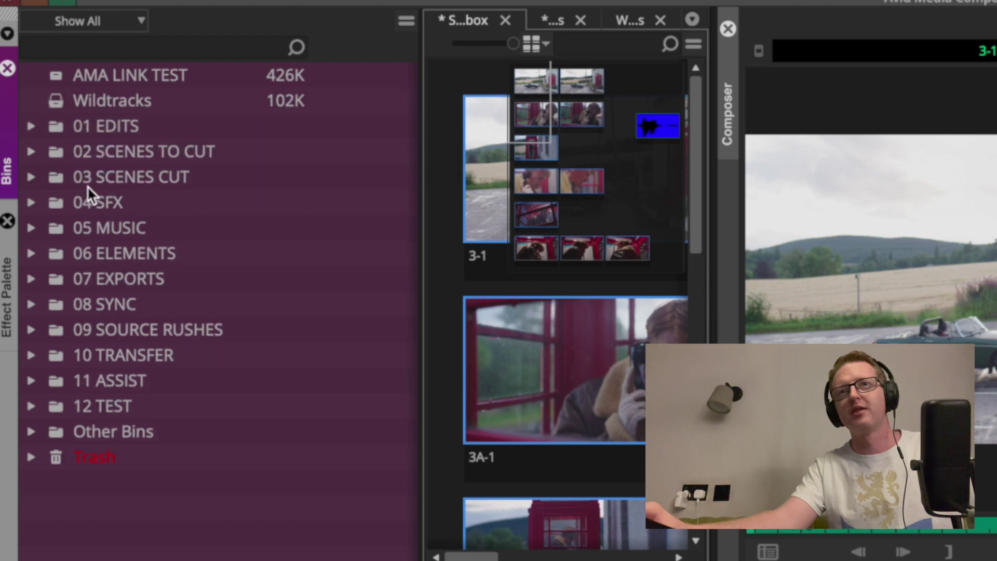
click(35, 151)
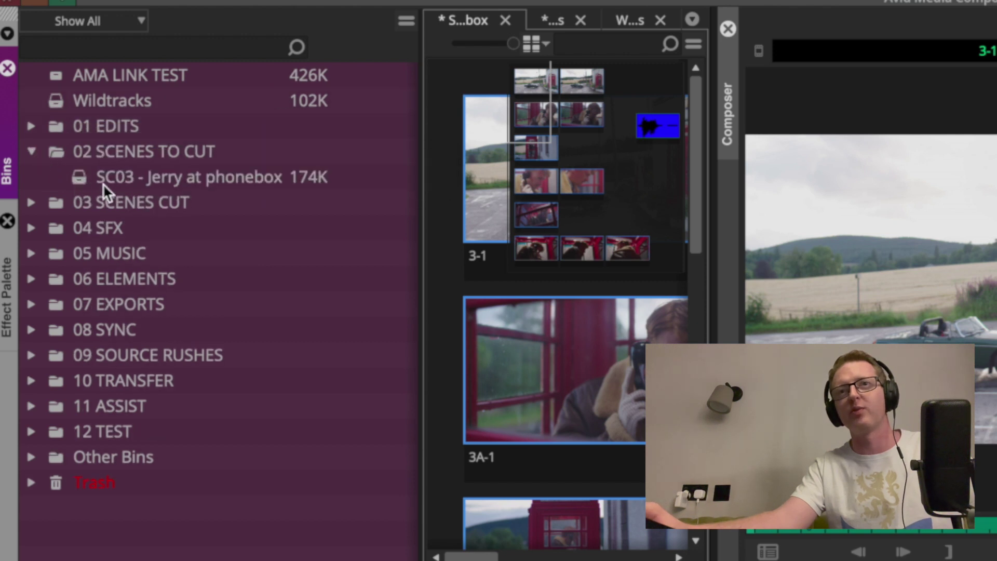
- Select the SC03 bin inside 02 SCENES TO CUT, collapse the folder and hide the bin list
click(85, 179)
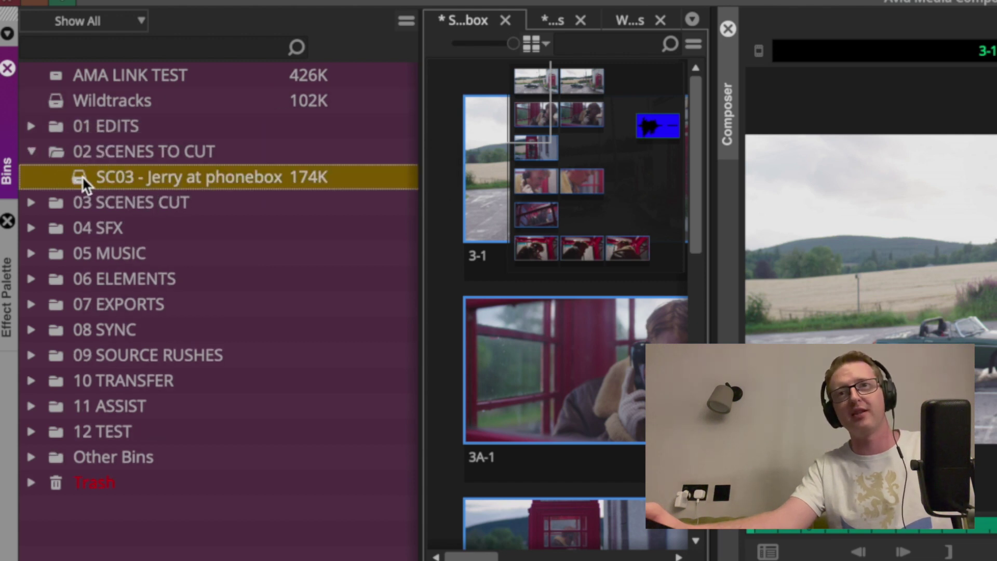
mouse_move(82, 176)
mouse_down()
mouse_move(82, 201)
mouse_move(91, 184)
mouse_up()
click(34, 152)
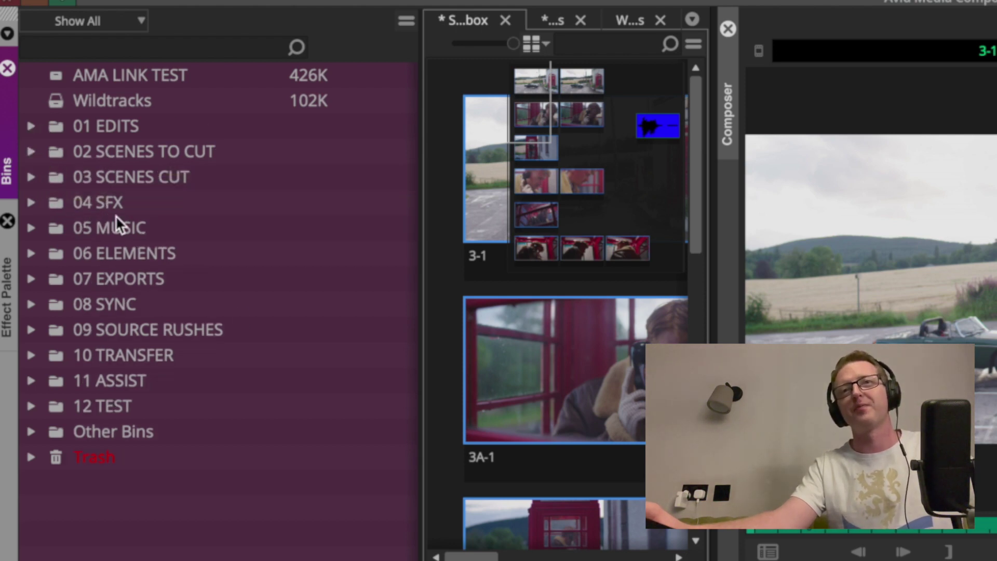
drag(414, 416, 1, 421)
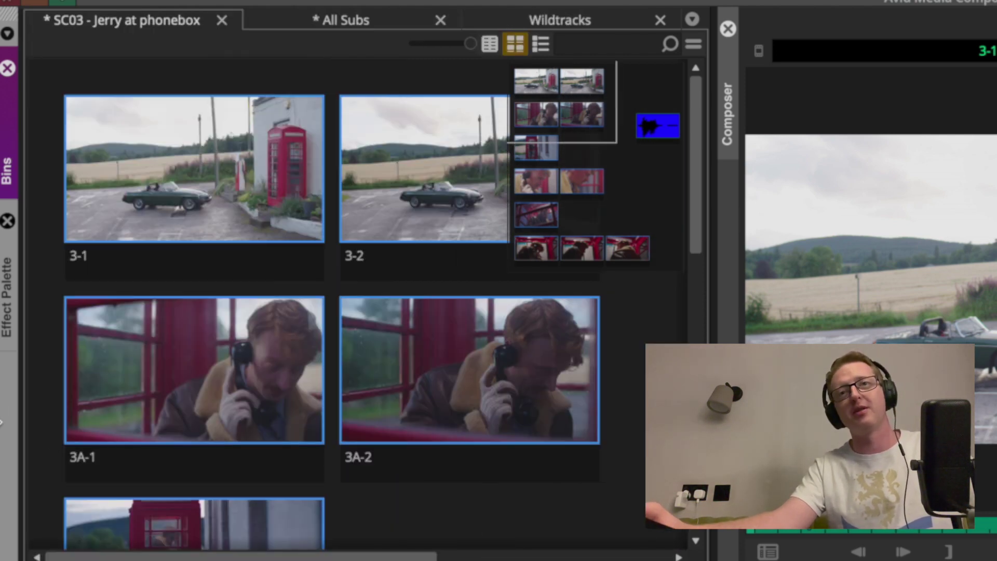
click(514, 513)
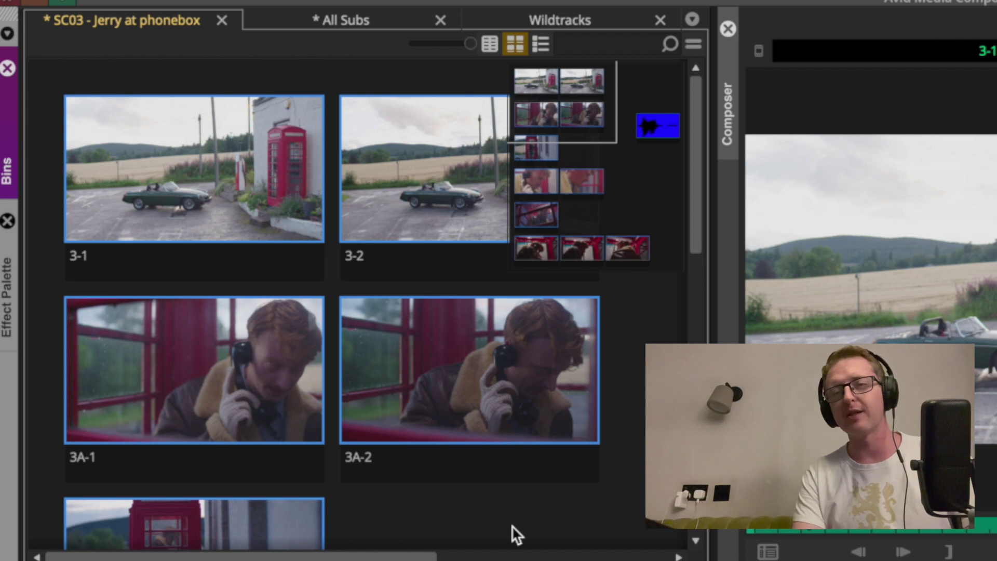
- Switch the SC03 bin to Script view and examine the thumbnail and comment box of clip 3-1
click(541, 44)
click(230, 134)
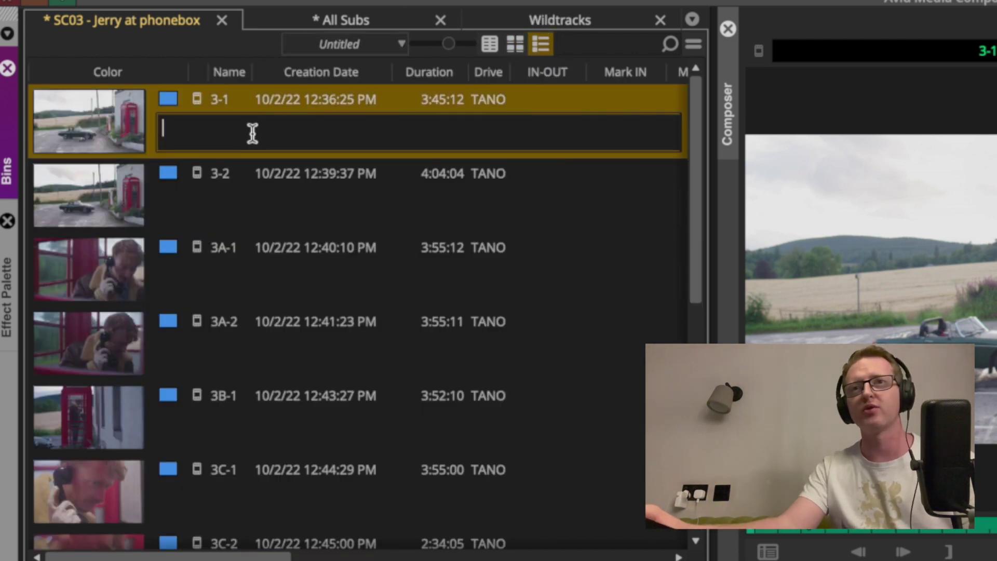
click(74, 124)
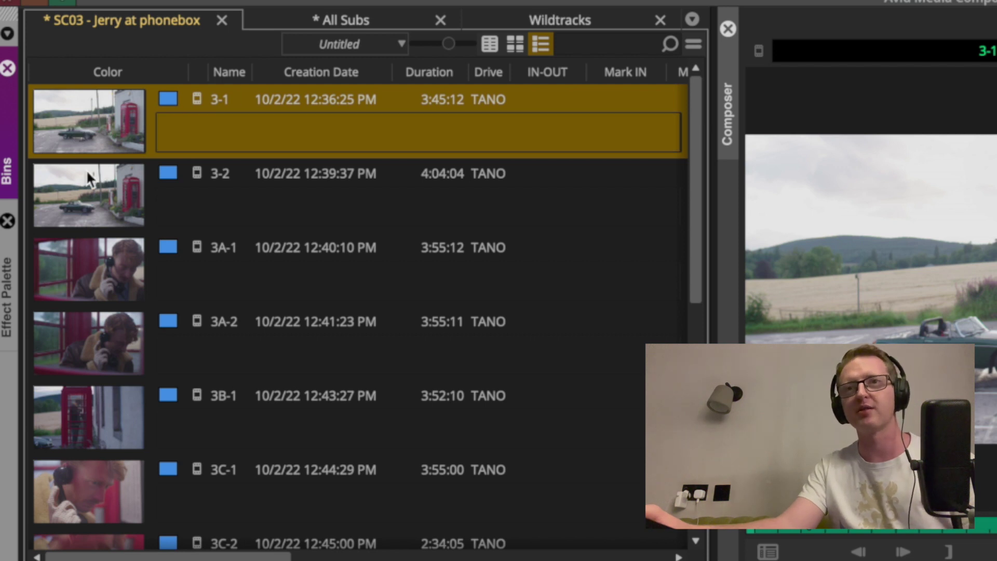
click(88, 176)
click(103, 120)
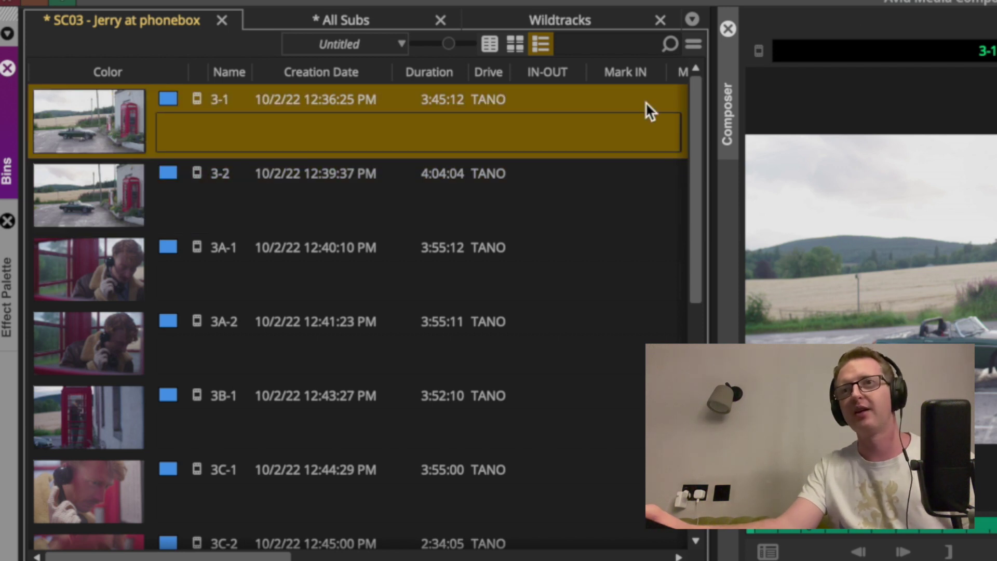
- Enter placeholder text in clip 3-1's comment box and clear it again
click(394, 123)
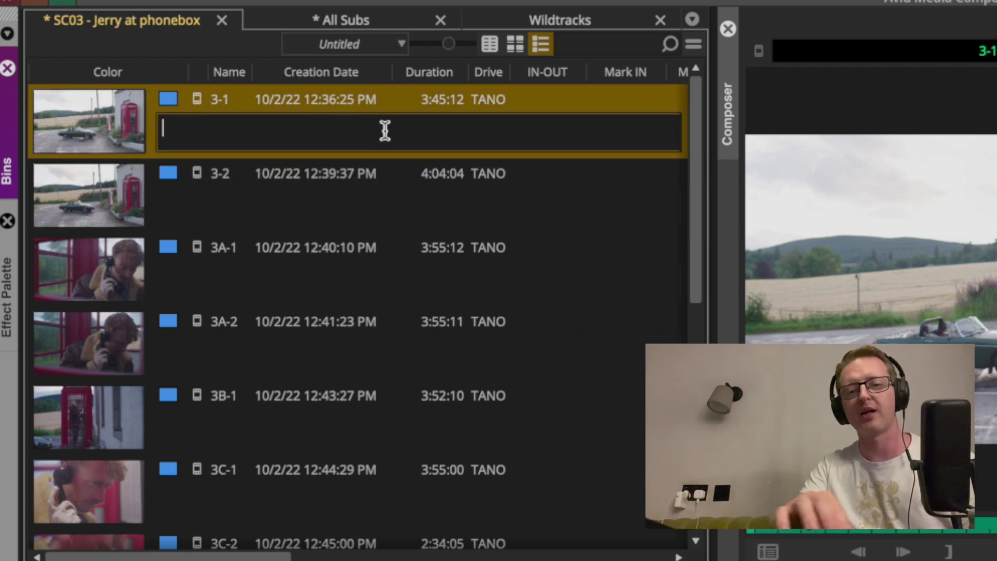
text(jhjbjhbjhbjh)
key(BackSpace)
key(BackSpace)
key(BackSpace)
key(BackSpace)
key(BackSpace)
key(BackSpace)
key(BackSpace)
key(BackSpace)
key(BackSpace)
key(BackSpace)
key(BackSpace)
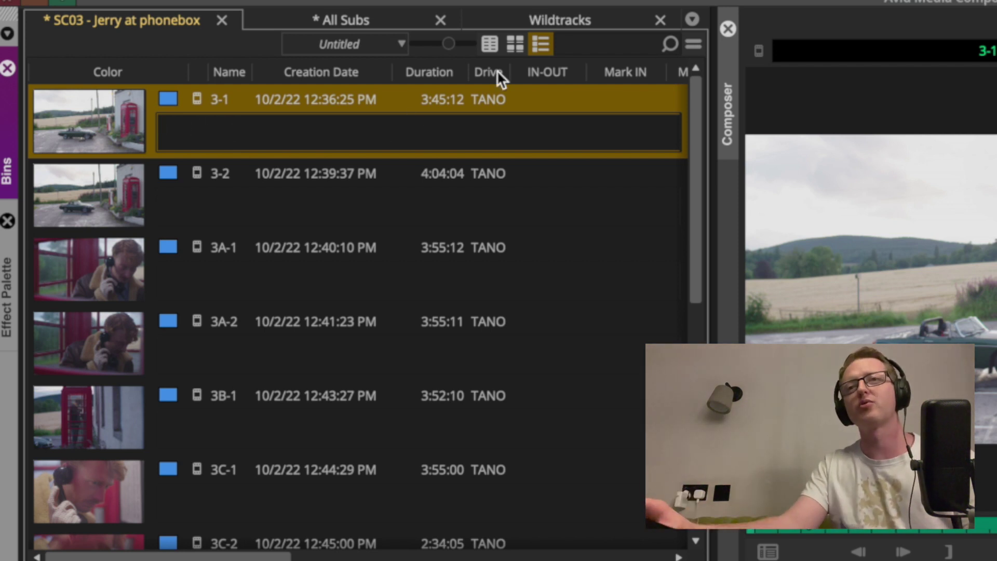
- Return the SC03 bin to Frame view and select all its clips
click(516, 44)
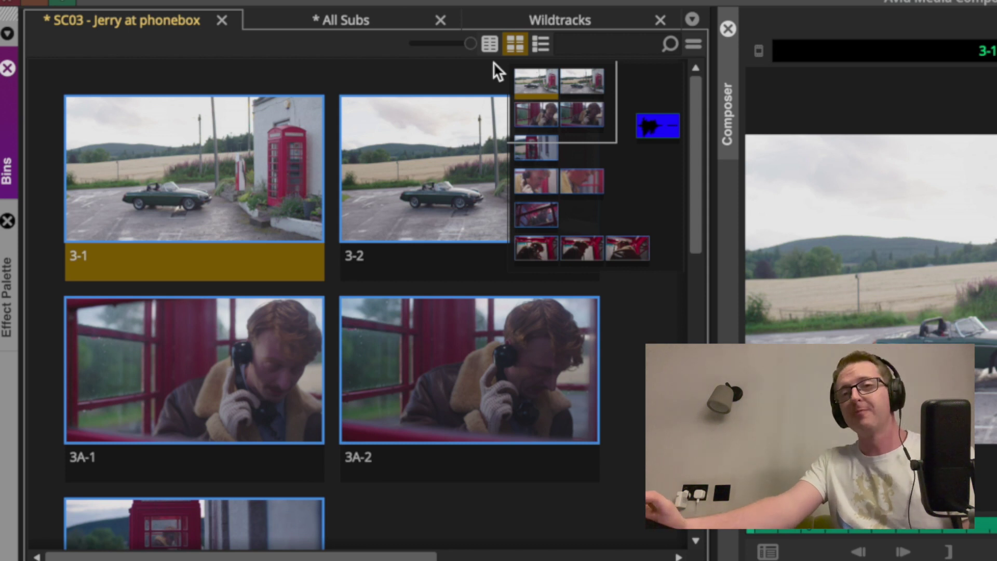
key(super+a)
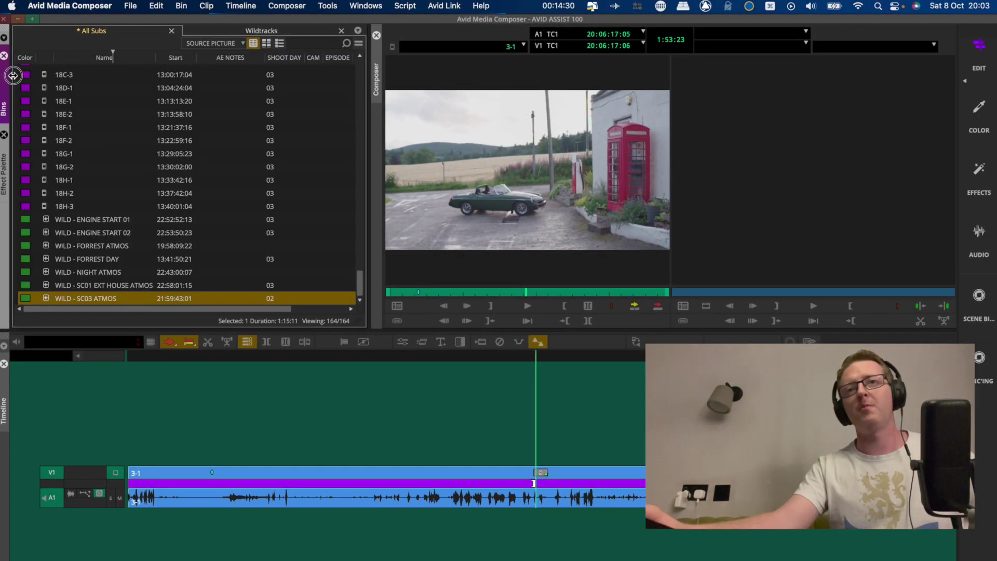
- Show the project's bin list beside the open All Subs bin
drag(13, 75, 150, 104)
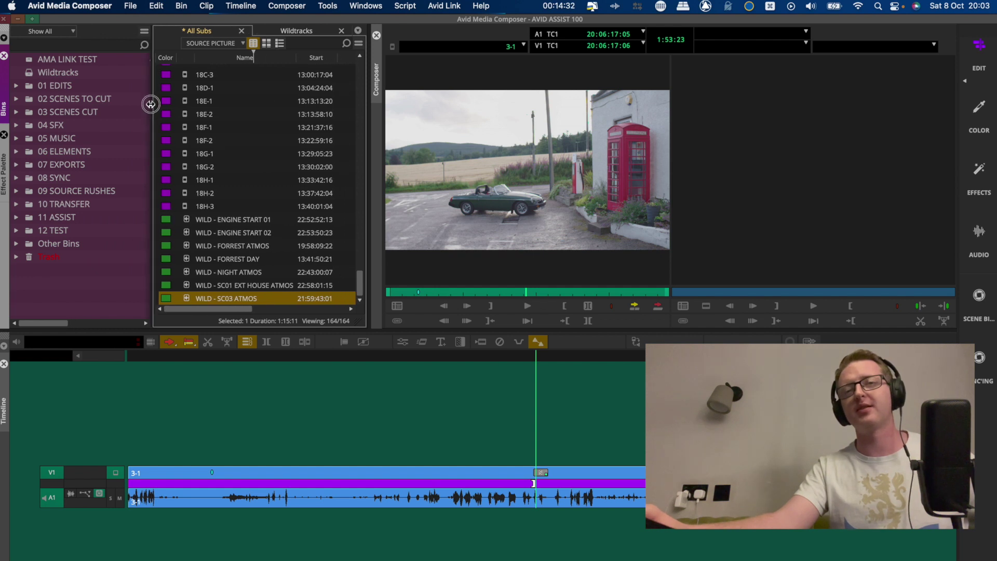
click(105, 299)
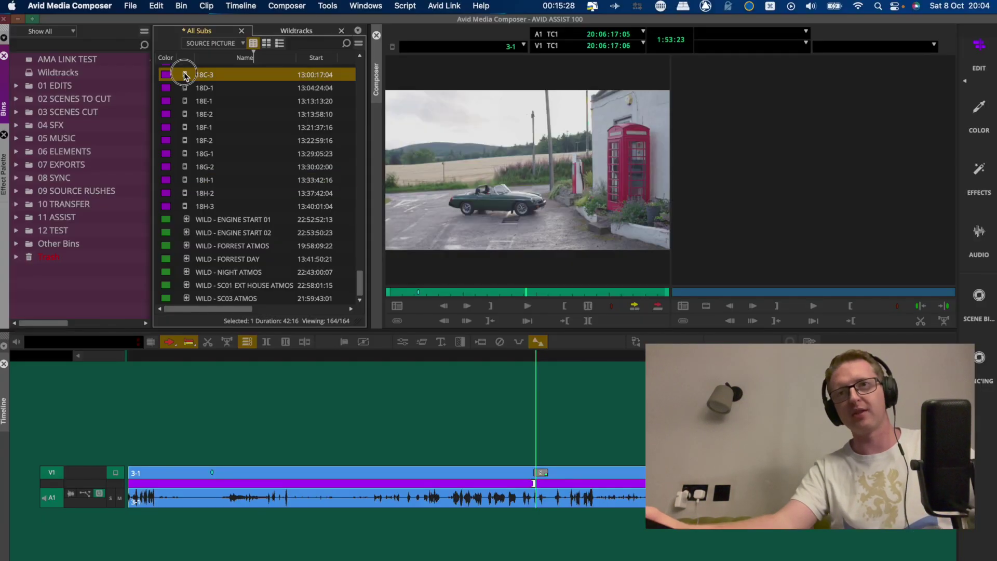
- Select clips 18C-3 to 18H-3 in All Subs and examine the commands available for them, including AutoSequence
shift+click(184, 207)
right_click(184, 207)
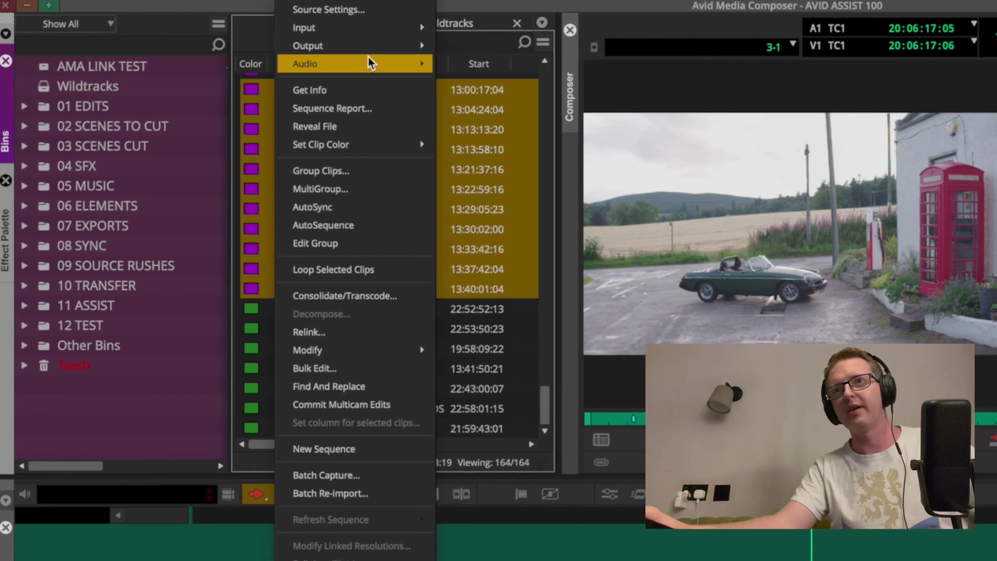
mouse_move(271, 47)
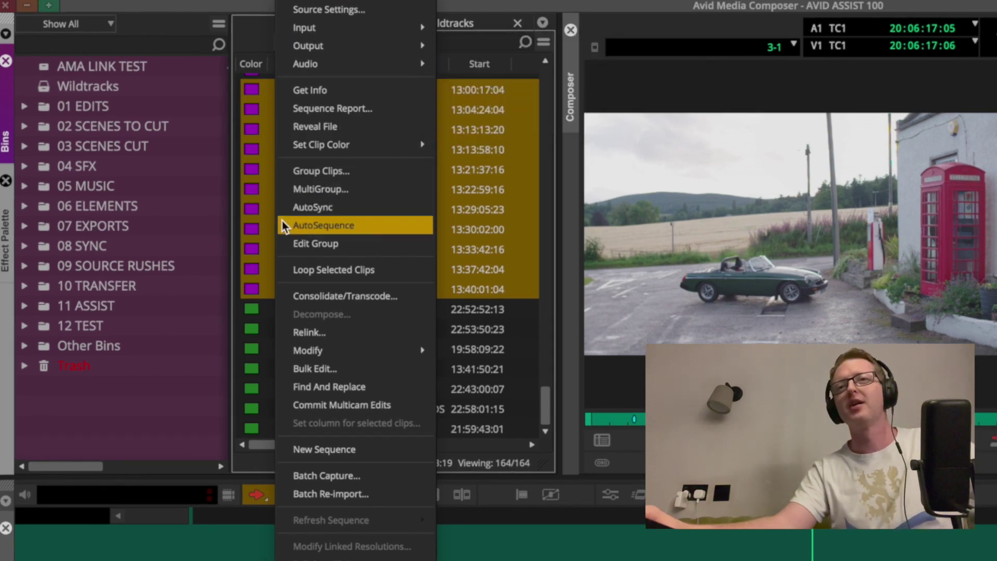
click(263, 227)
click(283, 189)
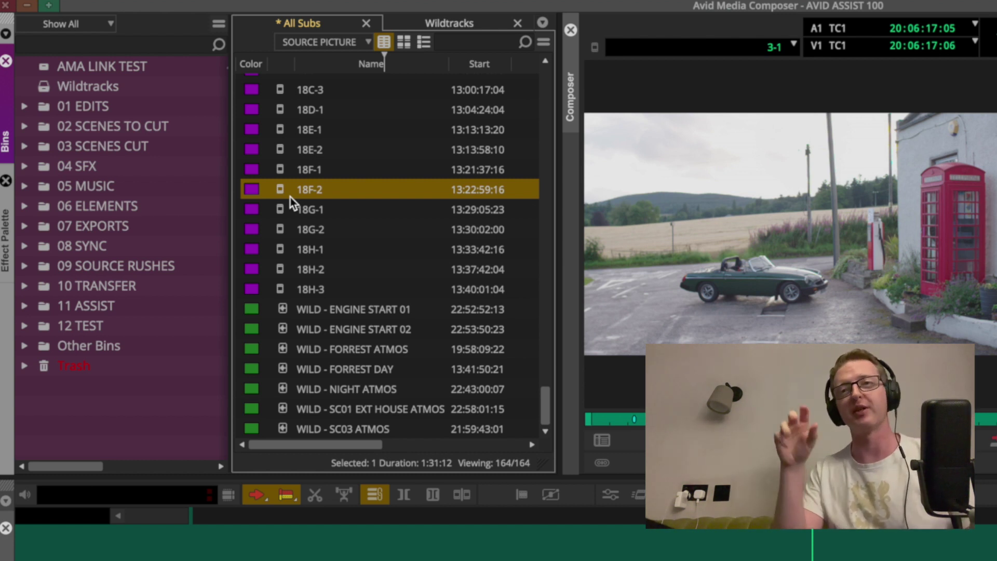
click(272, 289)
scroll(288, 121, up, 5)
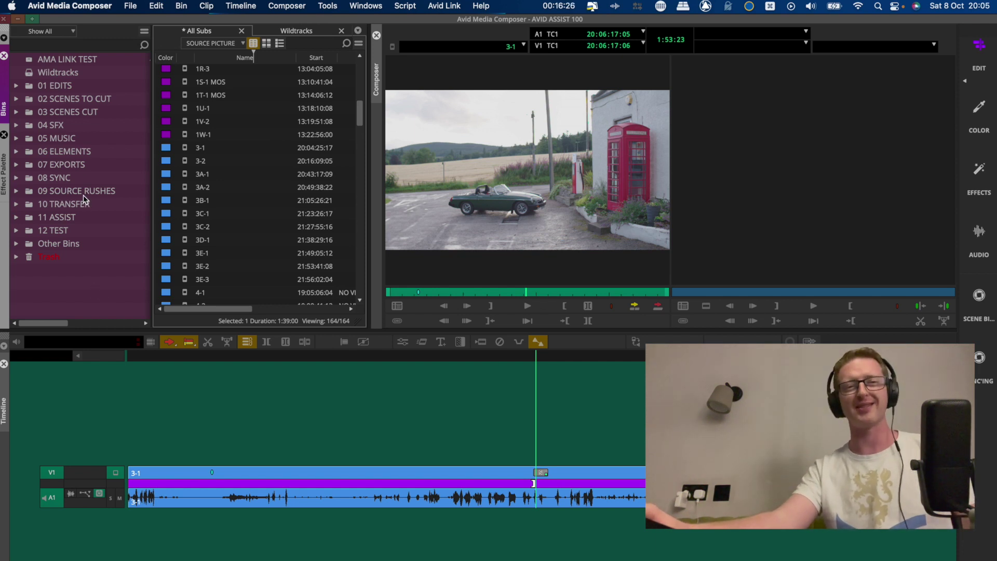
- Expand 07 EXPORTS and its TO-DAILIES folder and create a new bin named DAY01 inside it
click(27, 167)
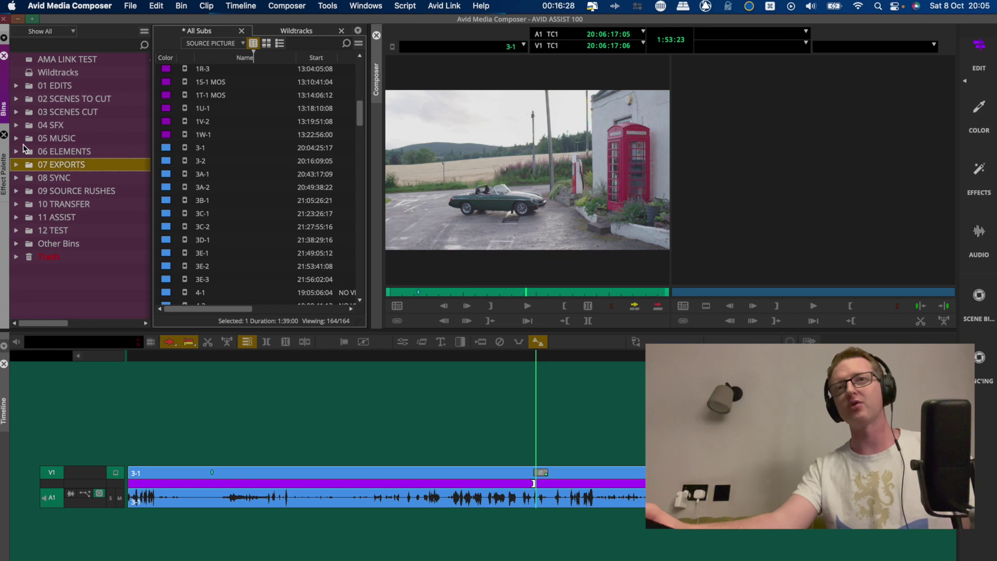
click(16, 164)
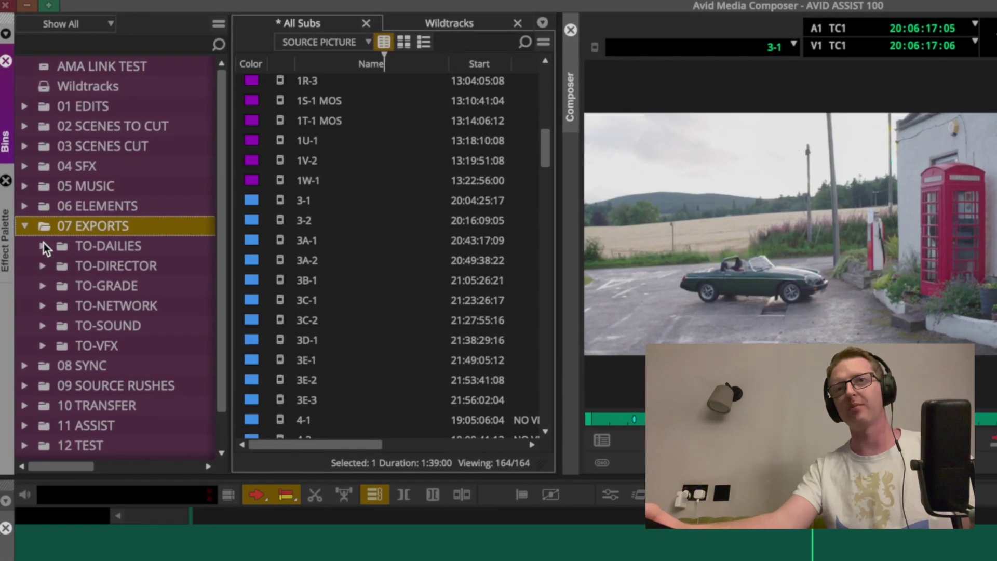
click(44, 246)
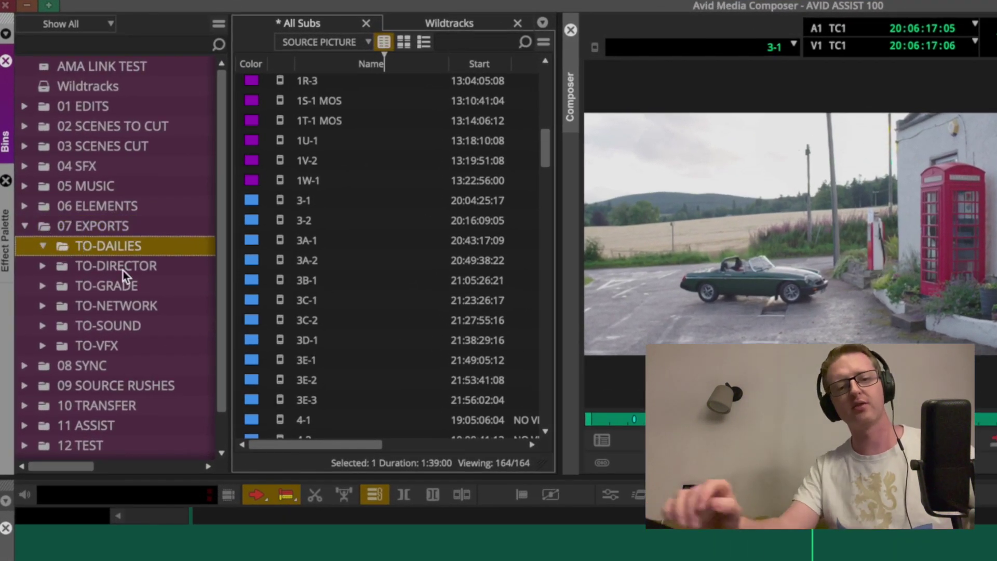
key(super+n)
text(DAY01)
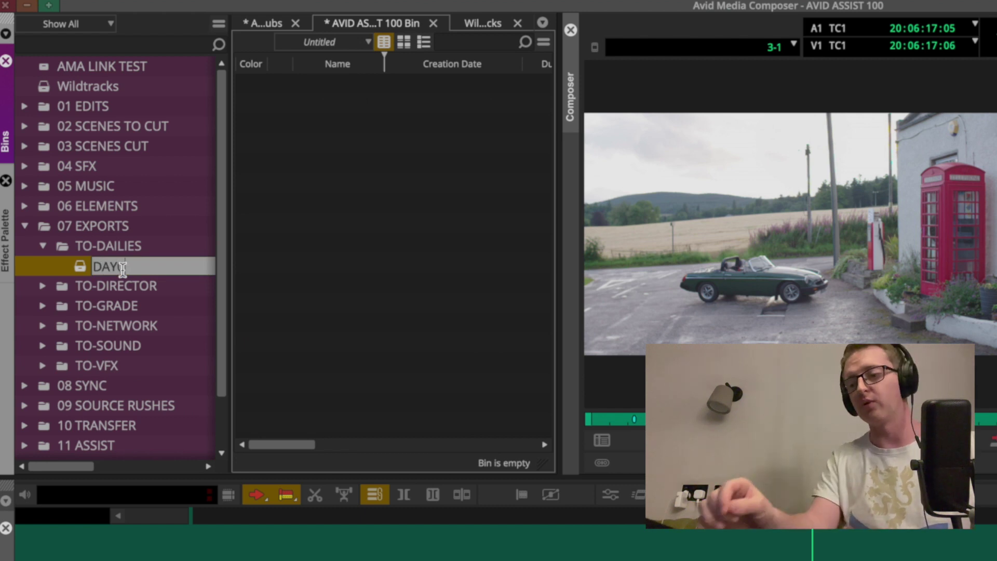
key(Return)
- Return to the All Subs bin, hide the bin list and sort the clips by SHOOT DAY
click(342, 32)
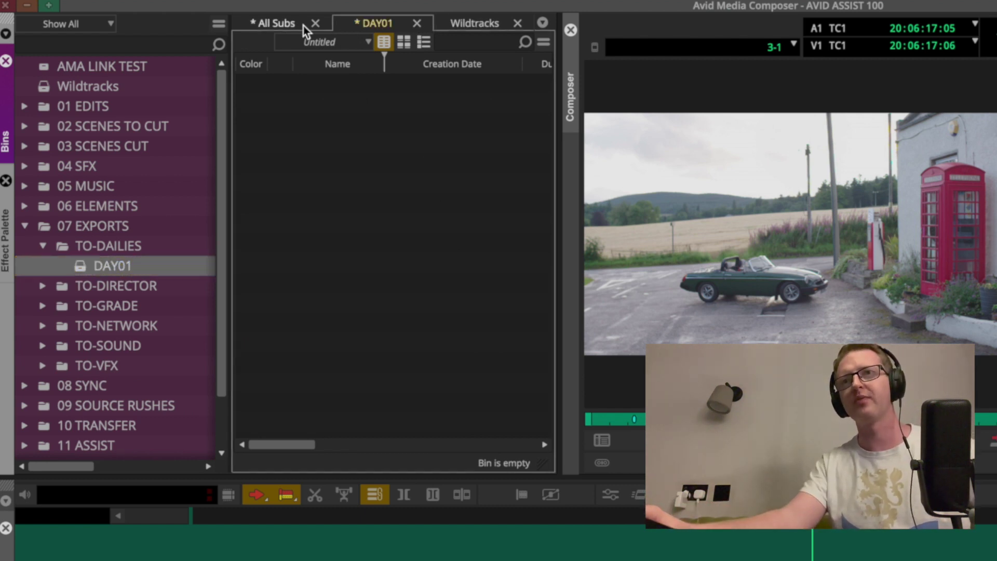
click(279, 24)
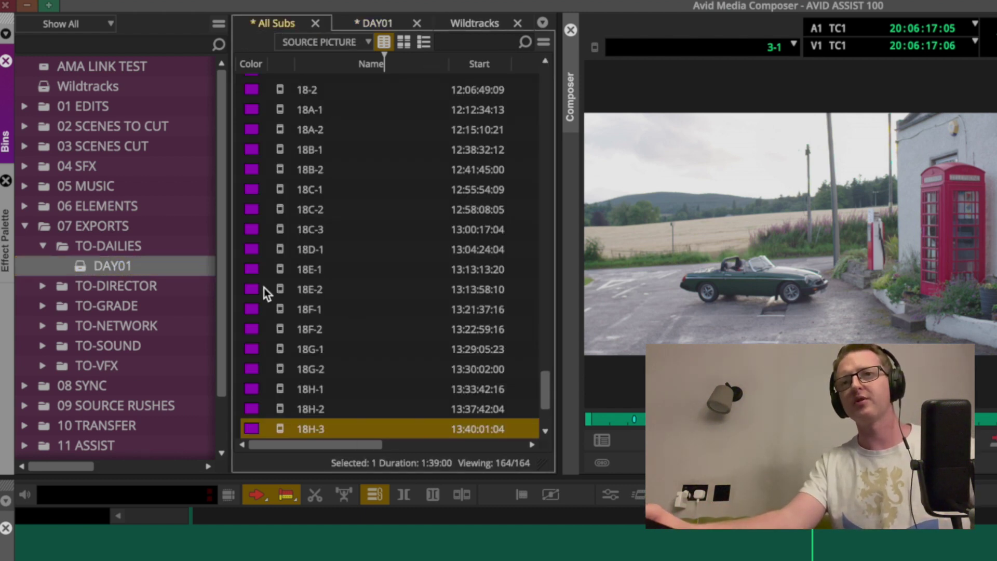
drag(229, 277, 17, 277)
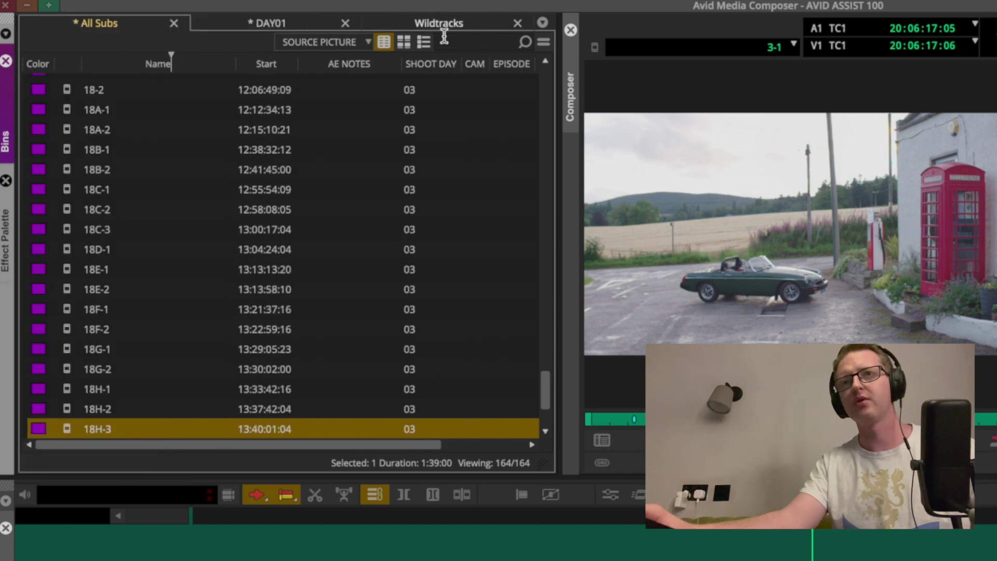
click(438, 63)
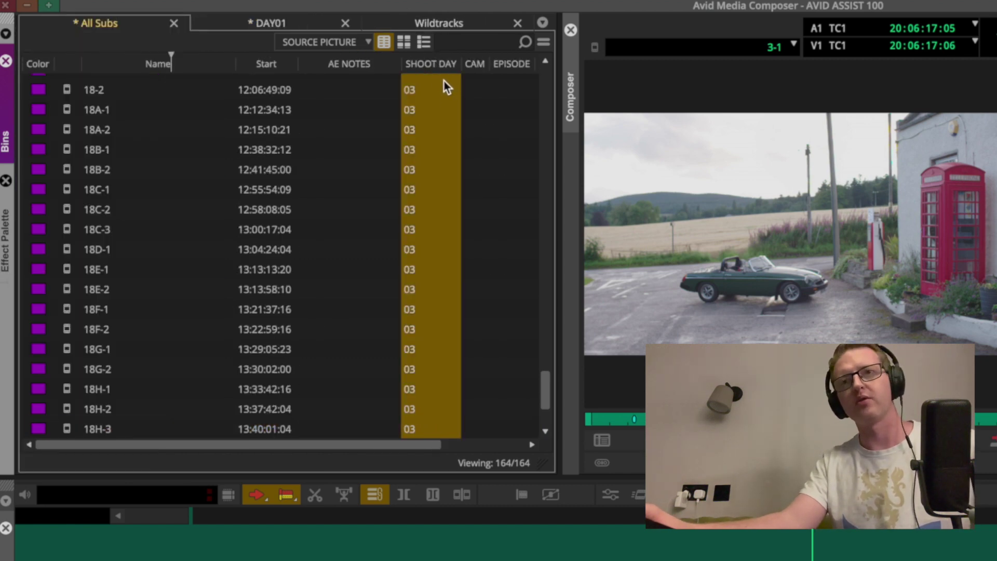
key(ctrl+e)
scroll(248, 195, up, 15)
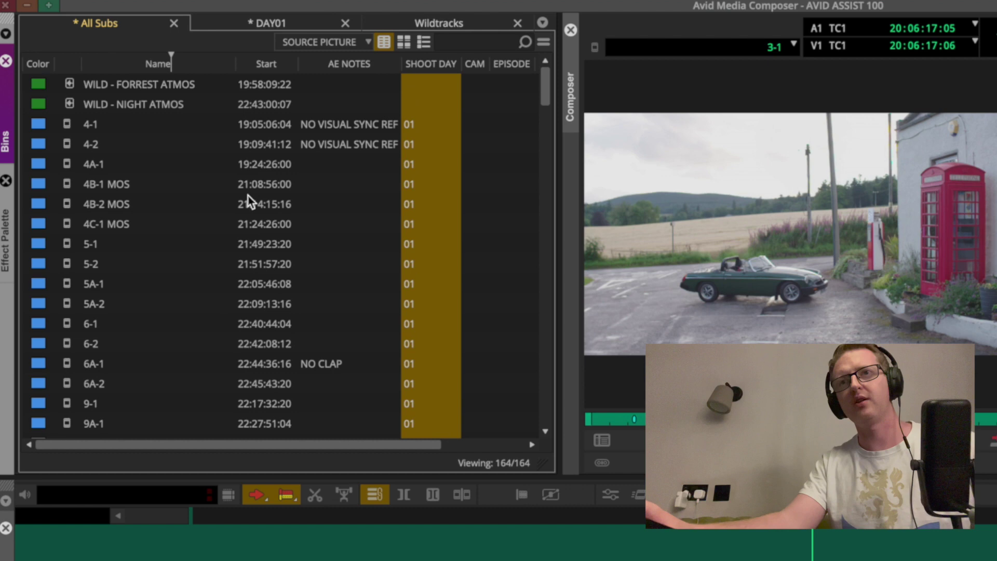
- Select all shoot day 01 picture clips, from 4-1 to 16-14 120fps, leaving out the wildtracks
click(198, 157)
scroll(167, 106, down, 5)
scroll(192, 166, up, 3)
scroll(192, 159, up, 2)
scroll(198, 152, down, 3)
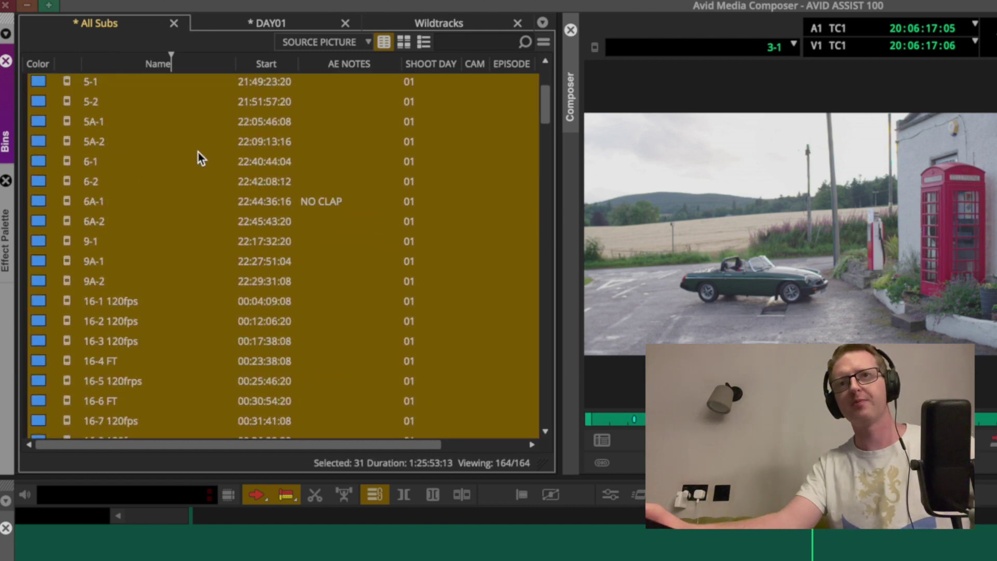
scroll(198, 152, up, 3)
scroll(198, 151, down, 7)
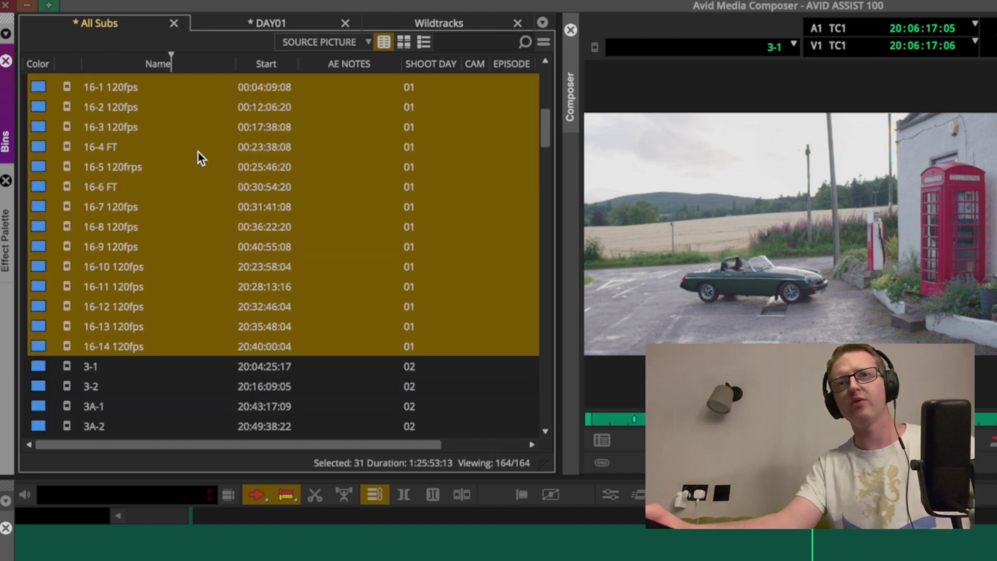
- Create a new sequence named DAY01_DAILIES in the DAY01 bin
click(270, 23)
key(super+shift+n)
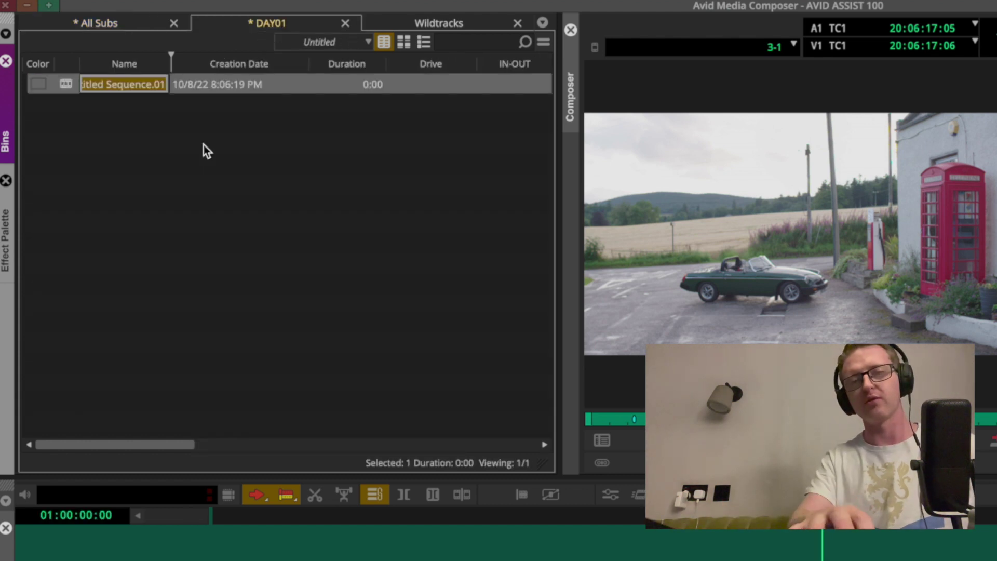
text(DAY01)
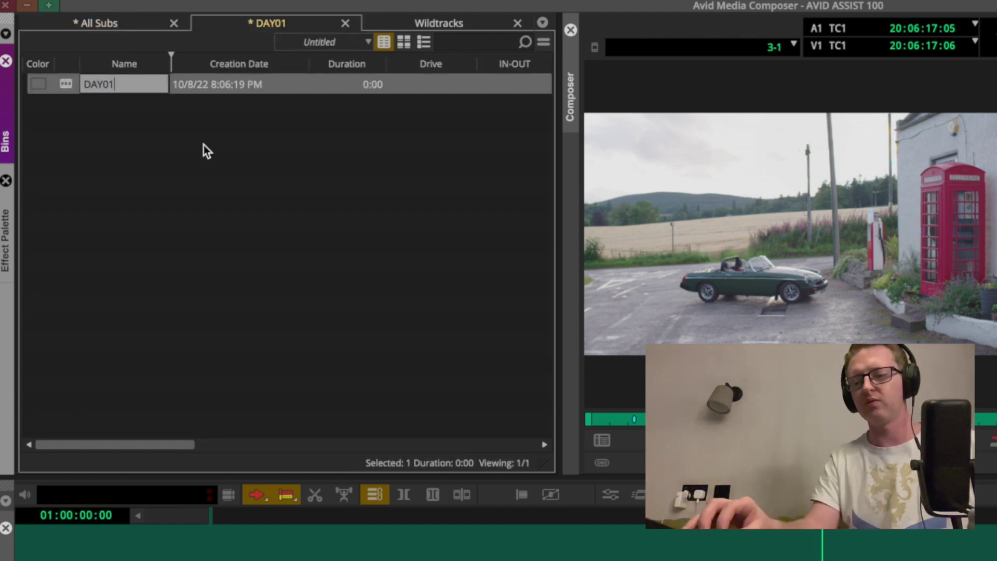
text(_DAILIES)
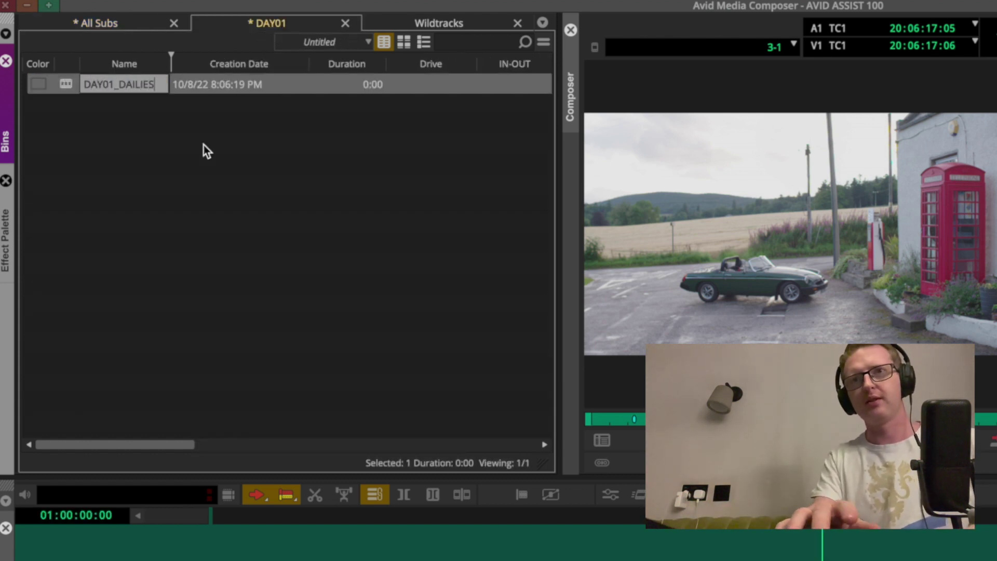
key(Return)
click(207, 164)
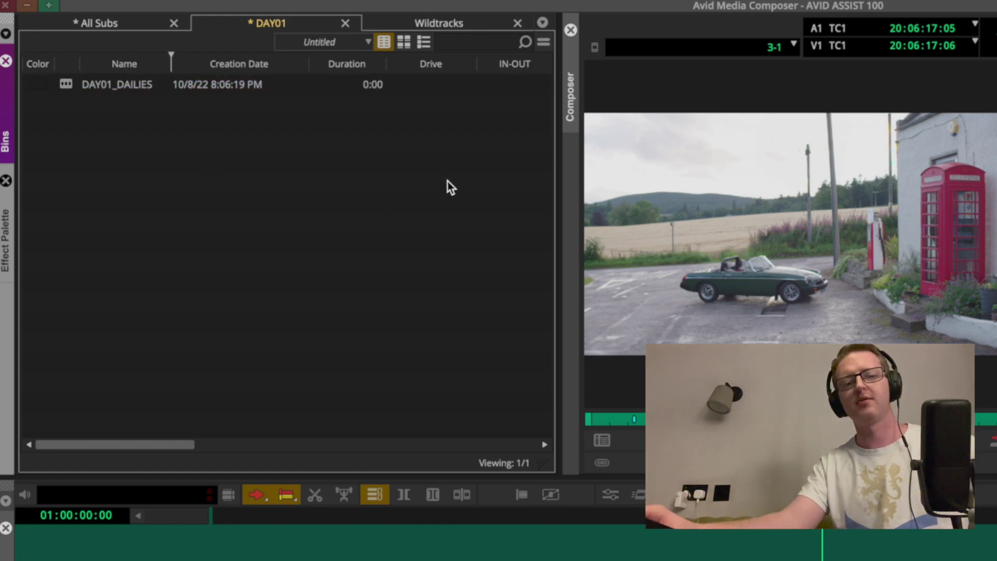
- Edit the selected shoot day 01 clips from All Subs into the DAY01_DAILIES timeline
click(87, 24)
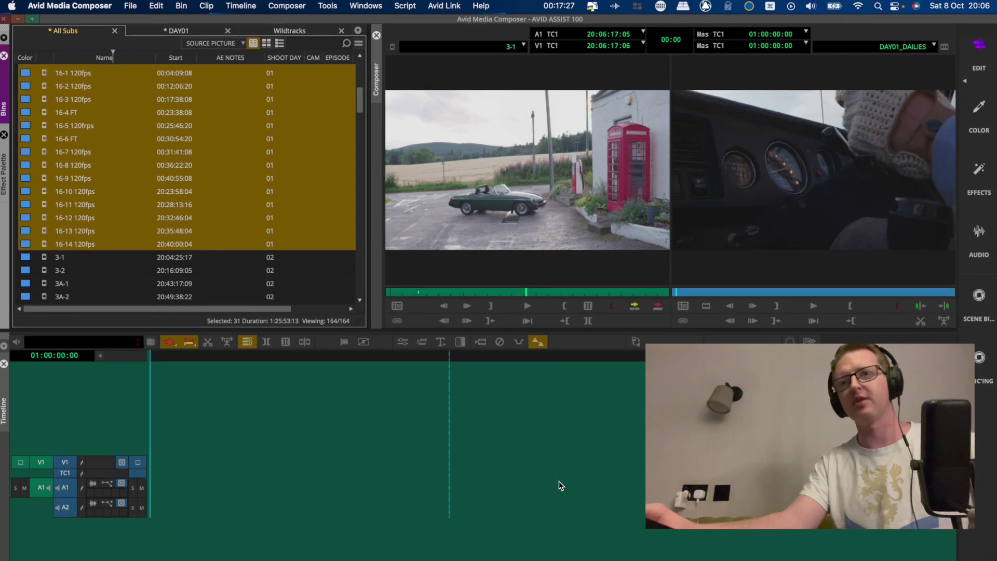
drag(559, 486, 544, 477)
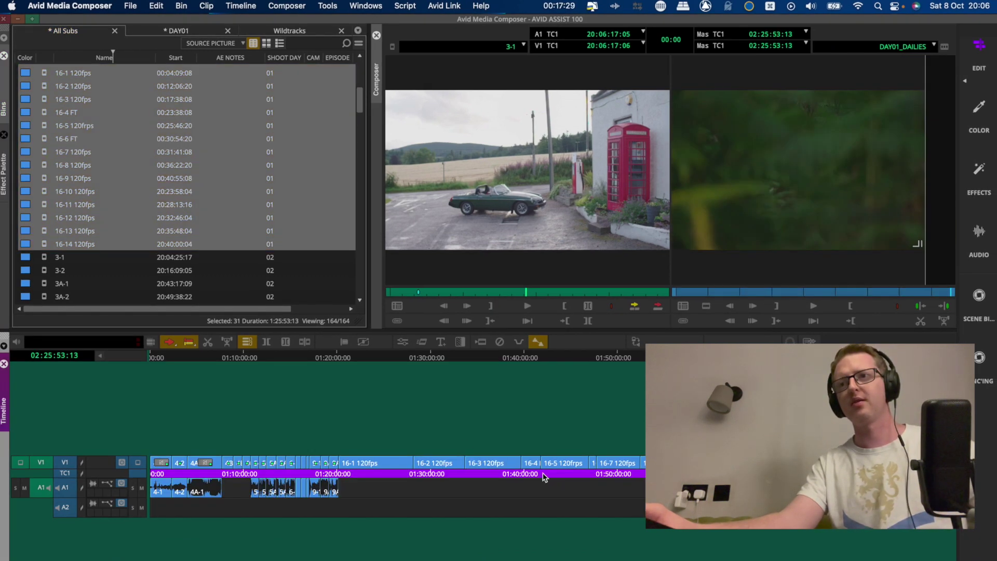
- Show the bin list, return to the DAY01 bin and create a second sequence named DAY01_SC04_DAILIES
drag(14, 104, 154, 103)
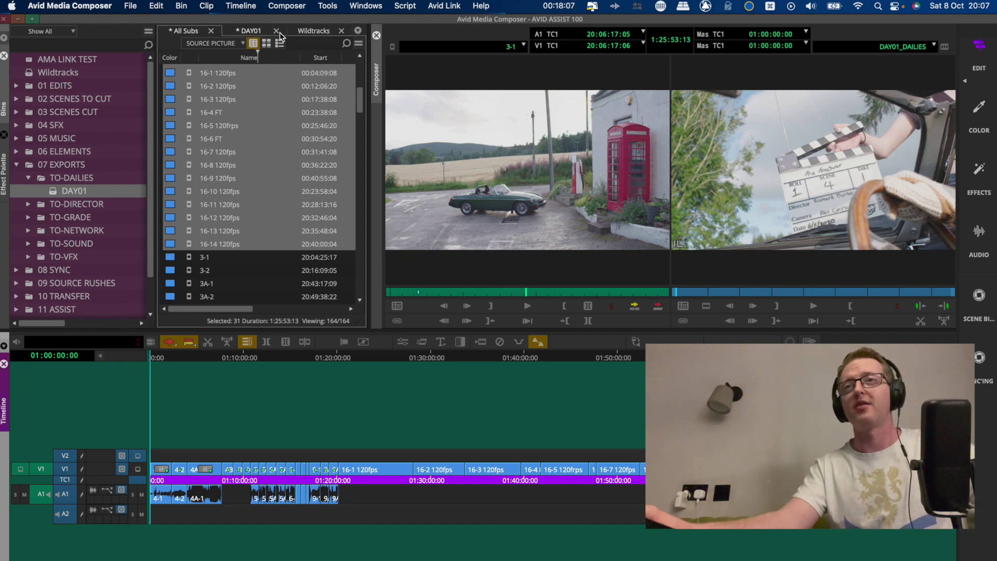
click(262, 33)
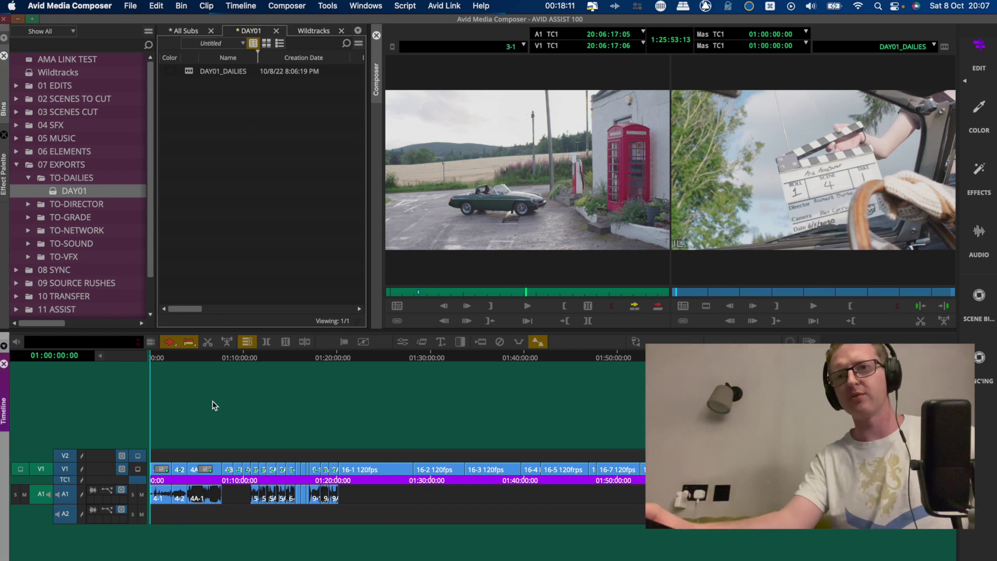
key(super+bracketright)
key(super+bracketright)
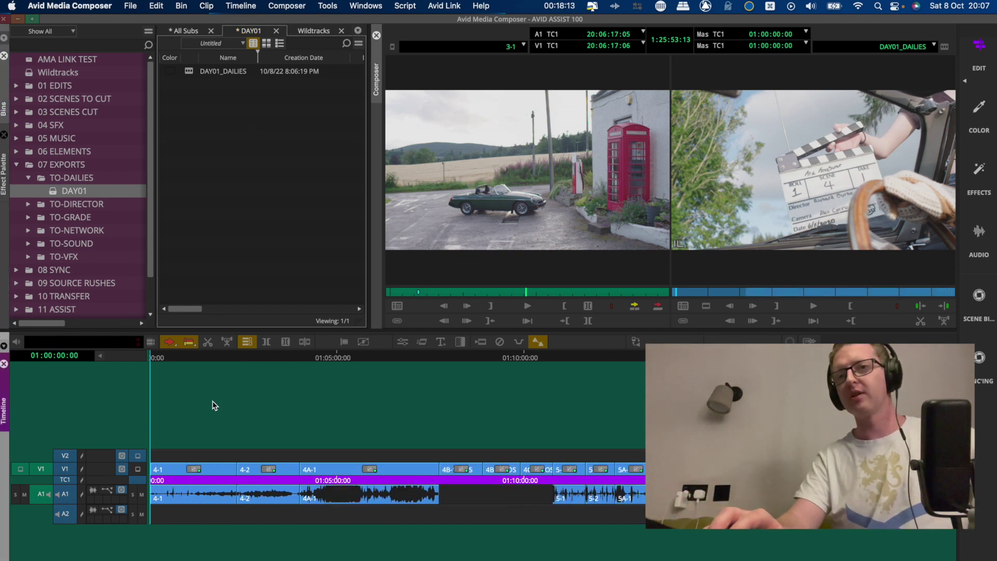
key(super+bracketleft)
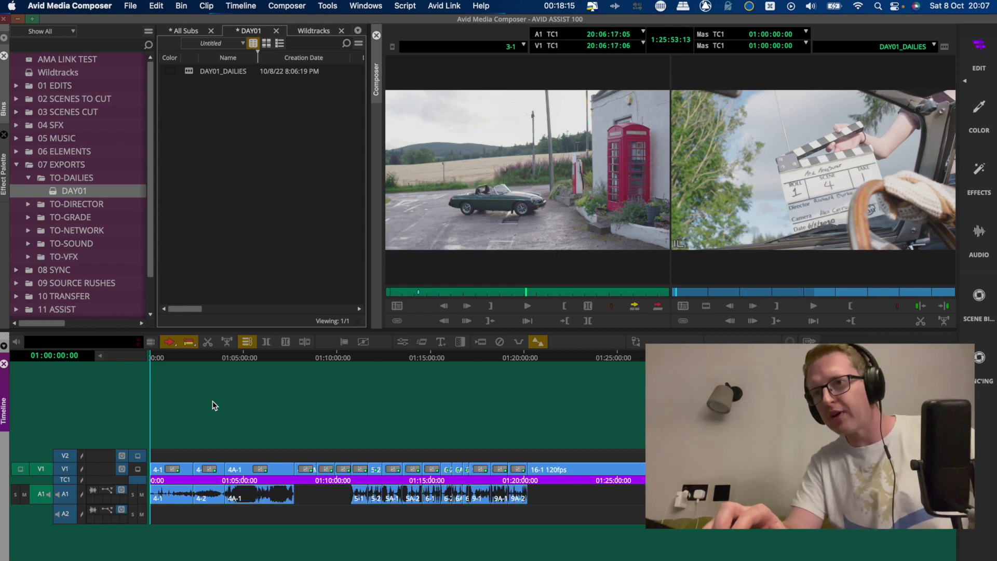
key(super+bracketleft)
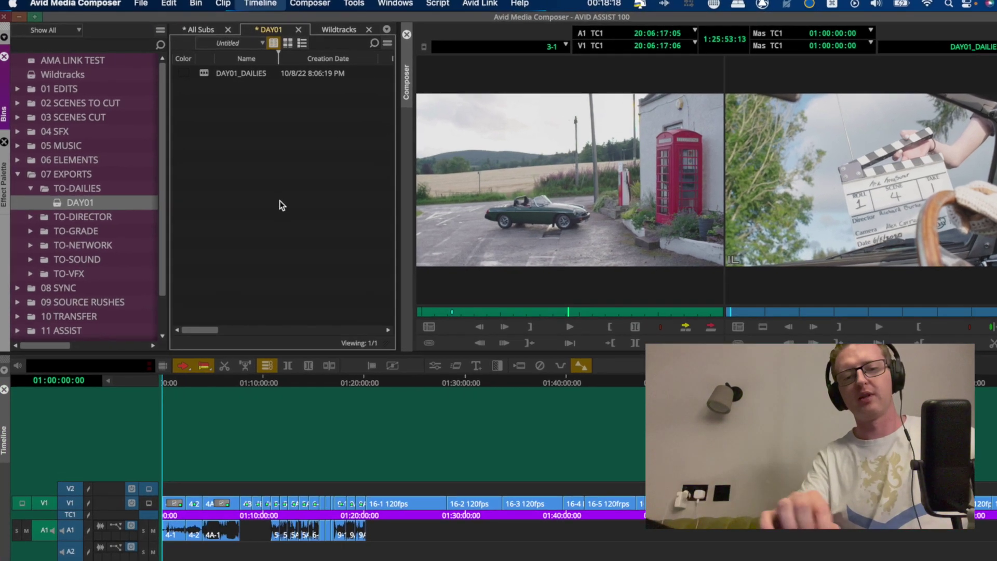
key(super+shift+n)
text(DAY)
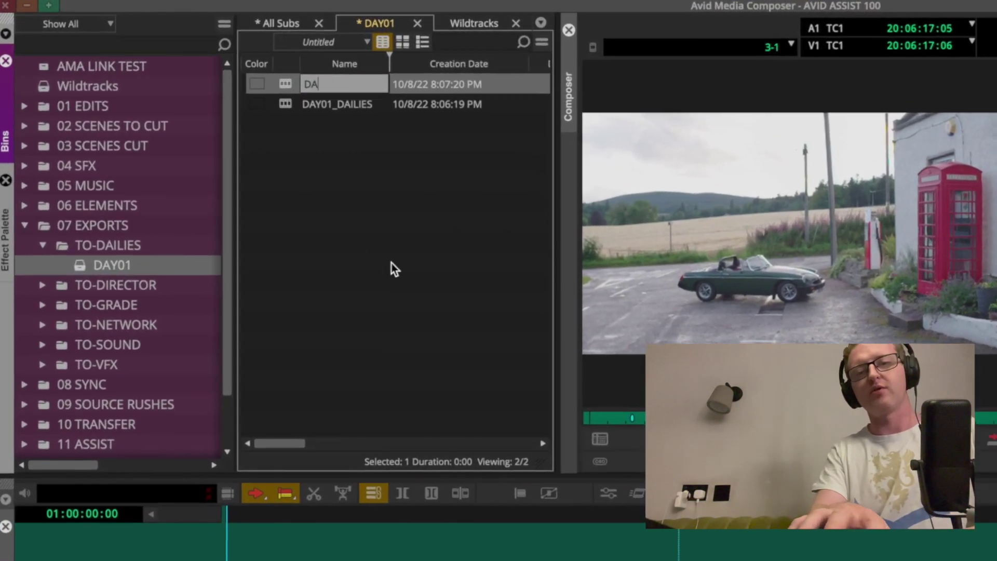
text(01_)
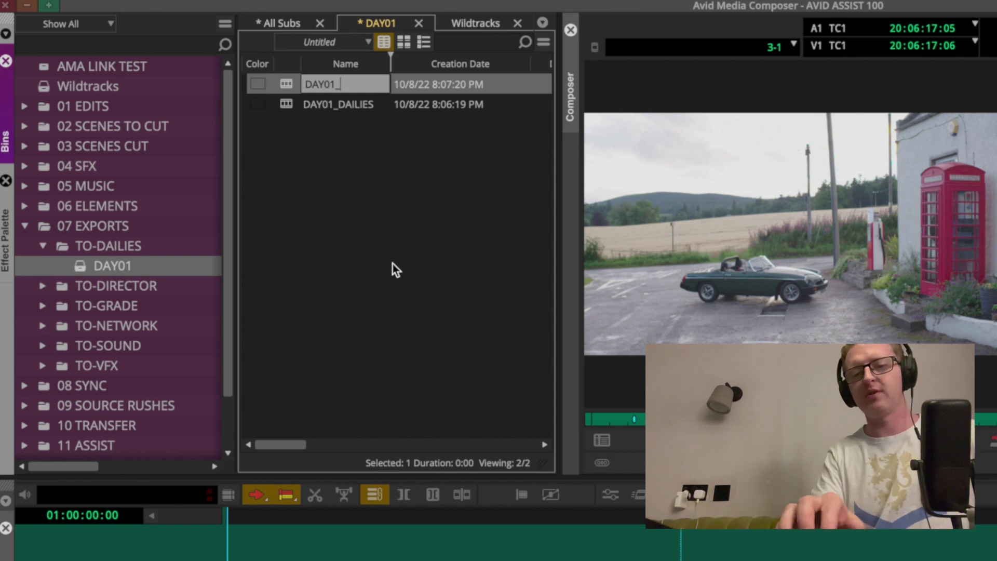
text(SC04)
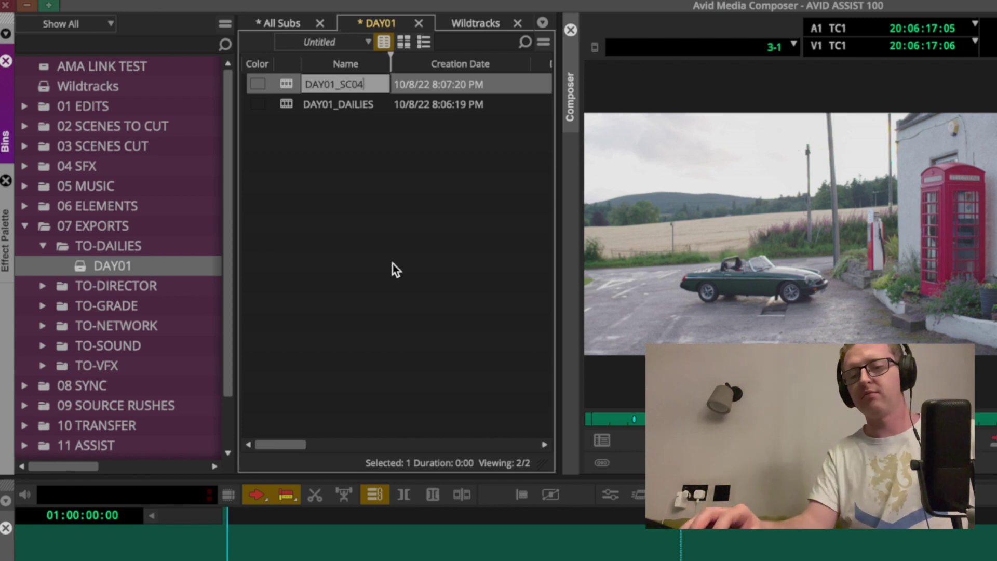
text(_DAILIES)
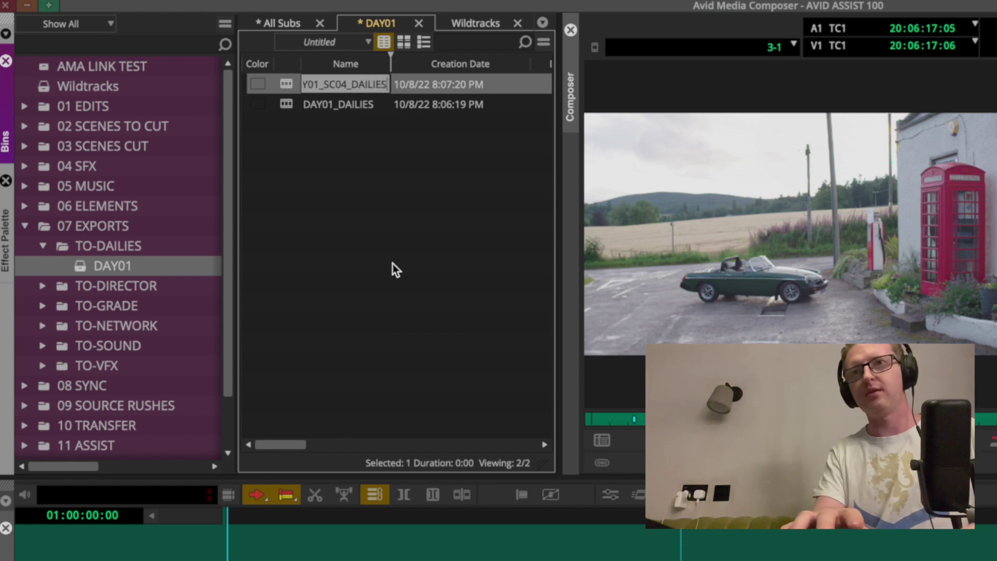
key(Return)
- Edit clips 4-1 to 4C-1 MOS from All Subs into DAY01_SC04_DAILIES and return the playhead to the start
shift+click(293, 215)
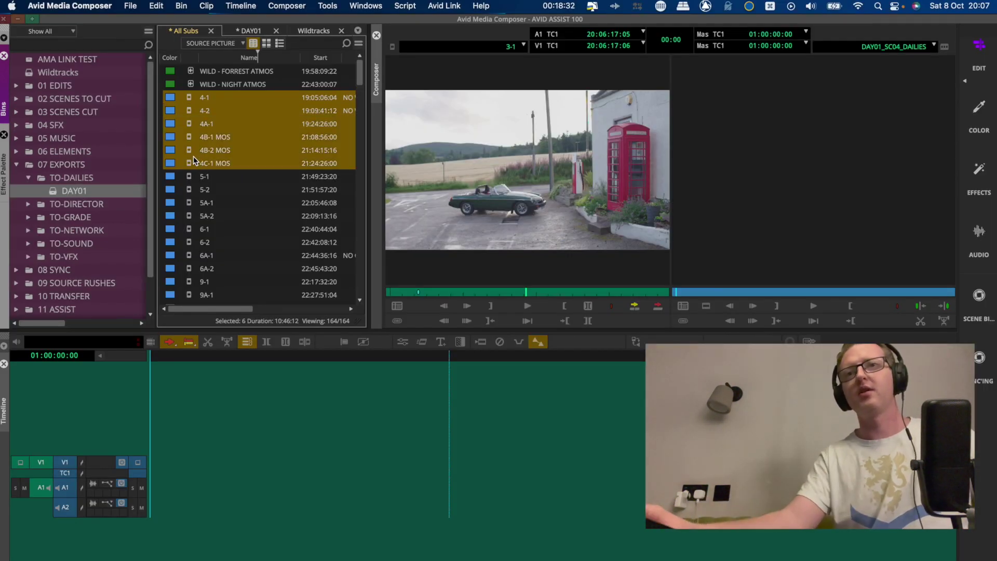
drag(193, 156, 290, 445)
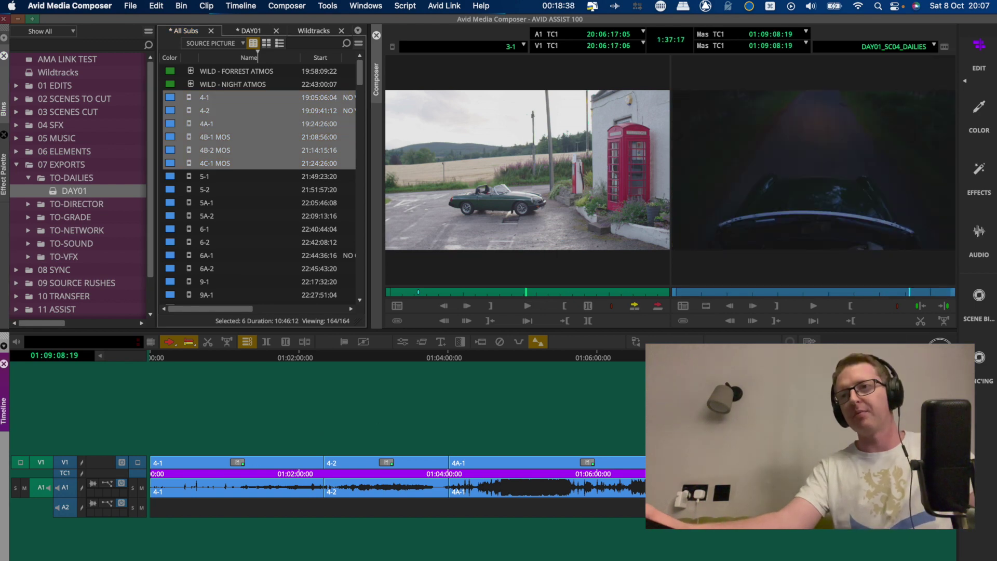
click(556, 441)
drag(555, 440, 2, 459)
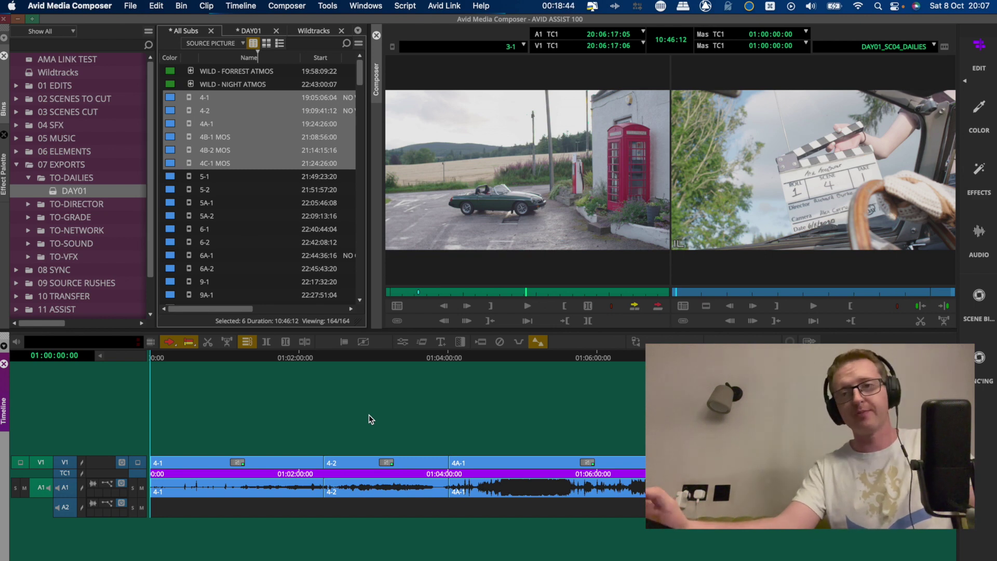
- Add a second video track to DAY01_SC04_DAILIES and apply the Generator category's Timecode Burn-In effect to V2
key(super+y)
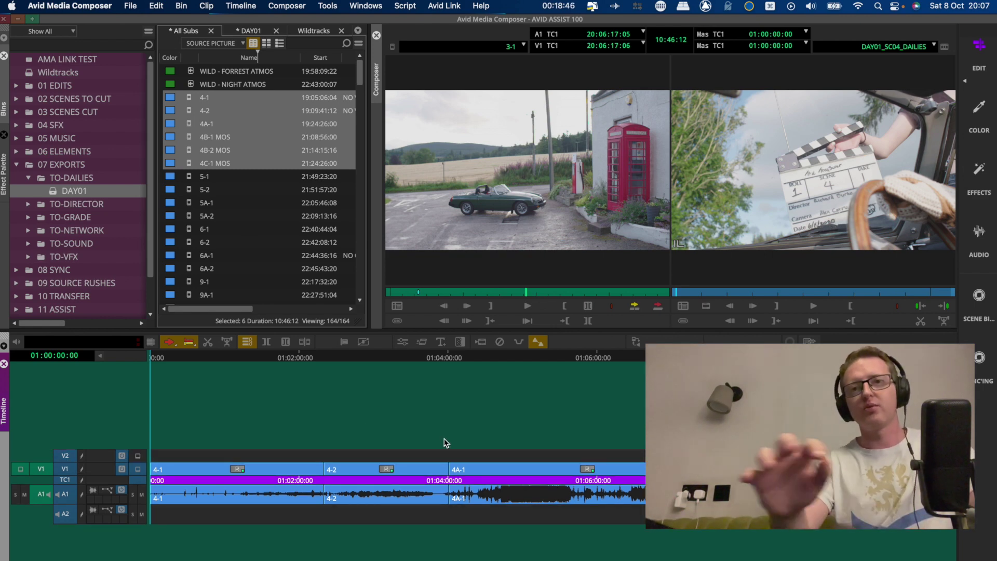
click(4, 158)
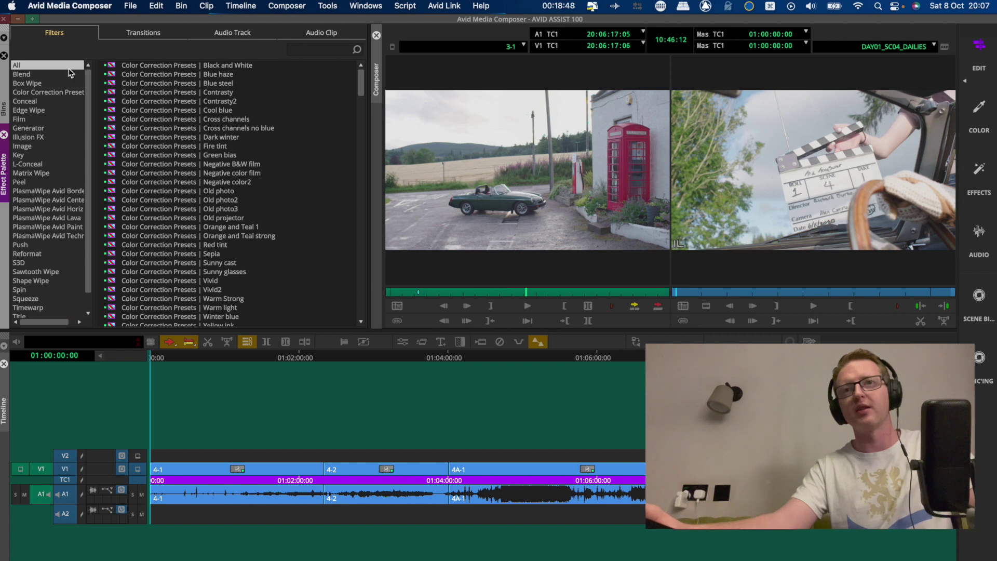
click(58, 128)
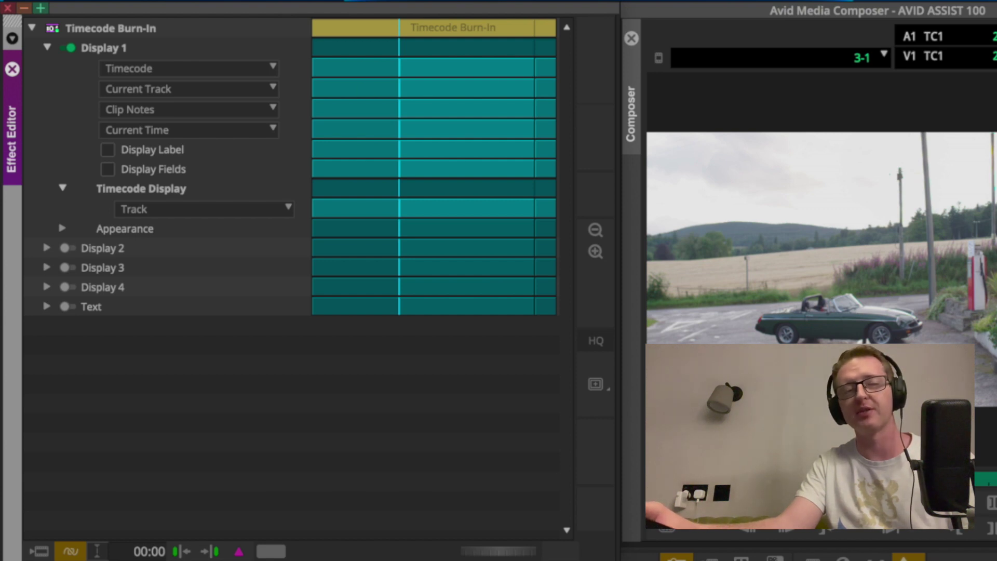
- Enable the Timecode Burn-In effect's Text element and enter PROPERTY OF PAGE BREAK PRODUCTIONS as the watermark
click(47, 47)
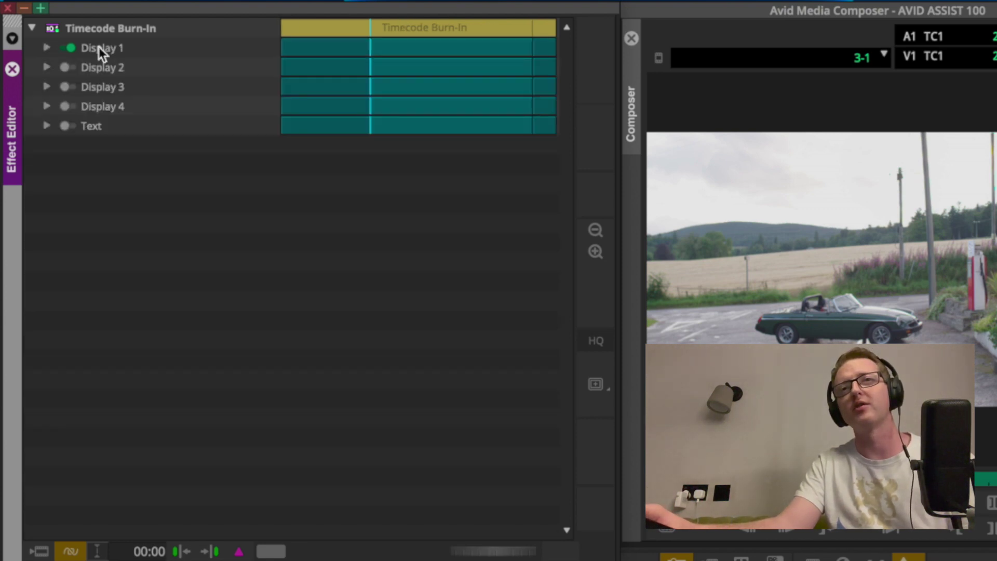
click(48, 125)
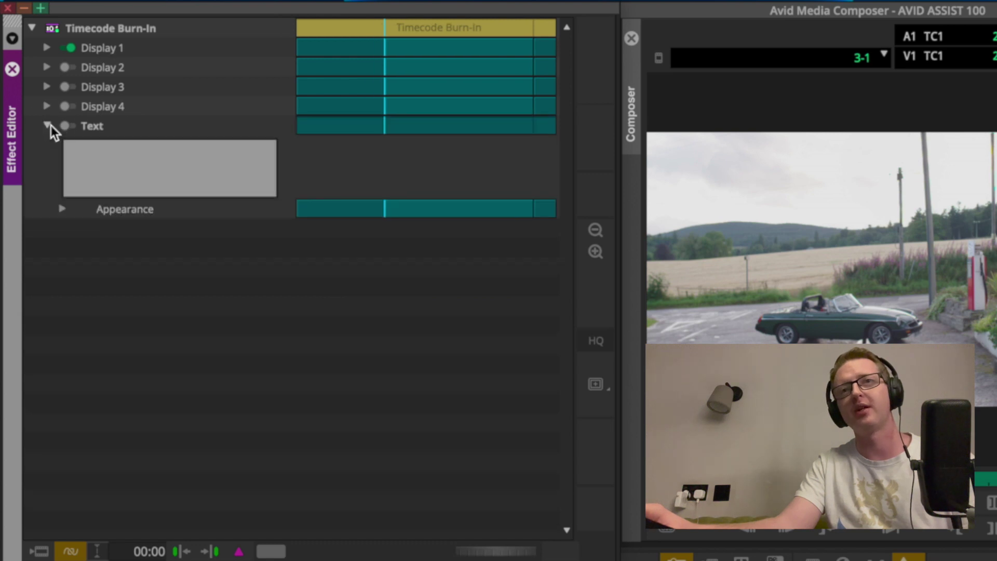
click(49, 126)
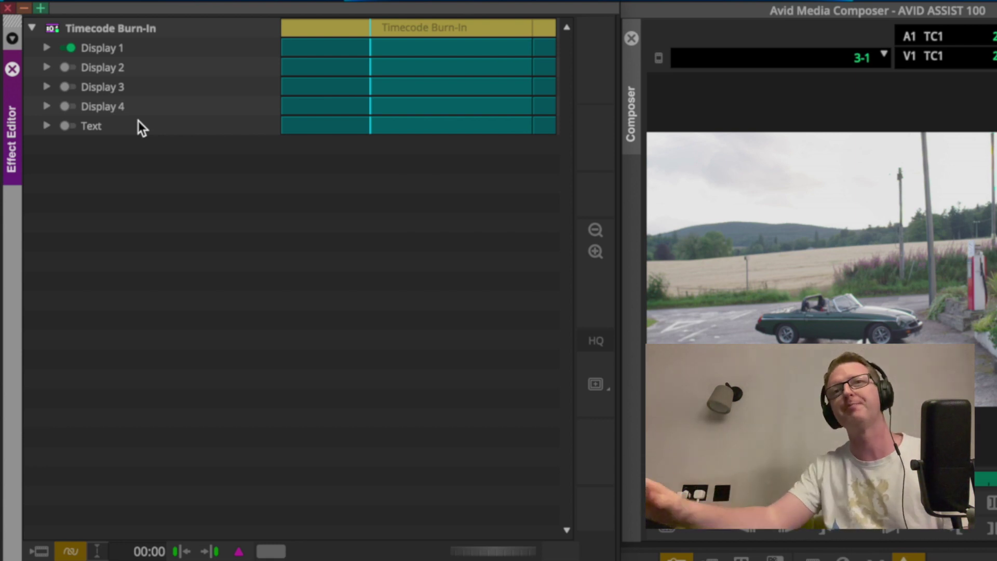
click(47, 126)
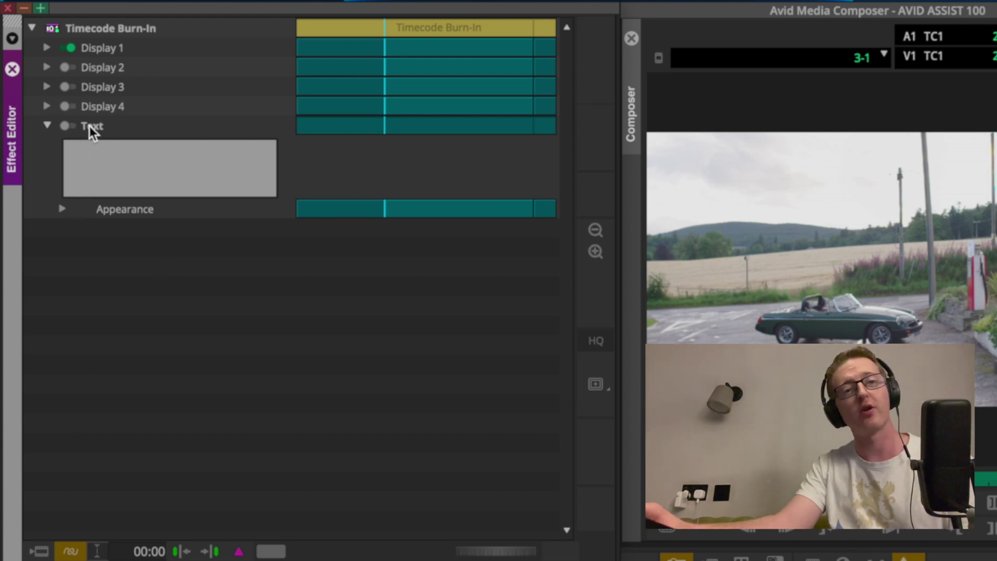
click(152, 161)
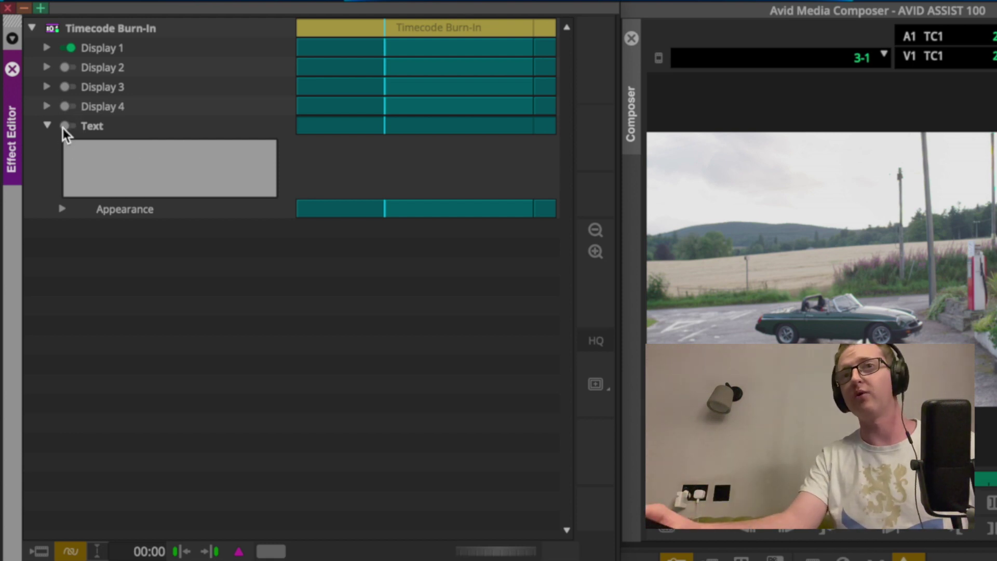
text(PROPERTY)
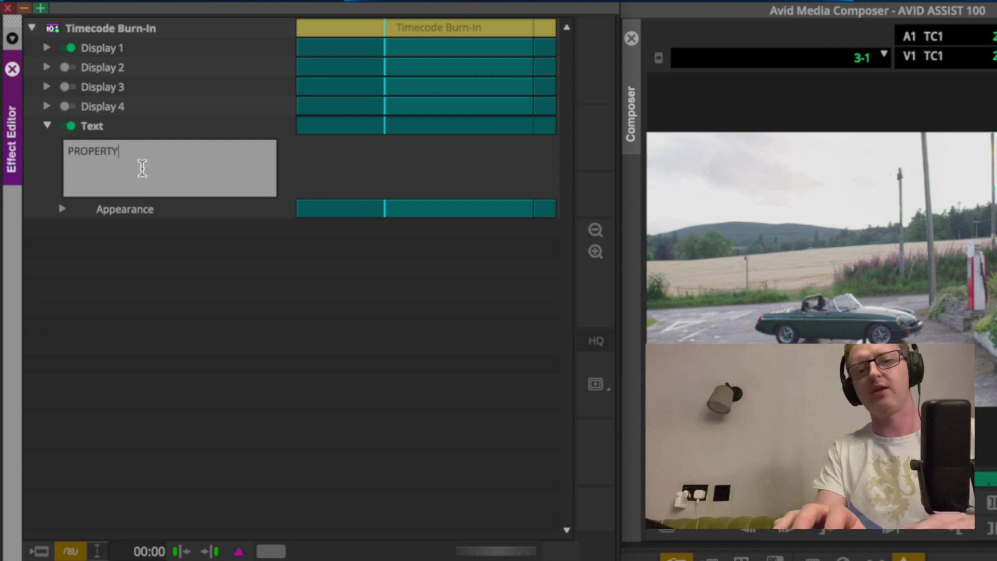
text( OF PAGE BREAK PRODUCTIONS)
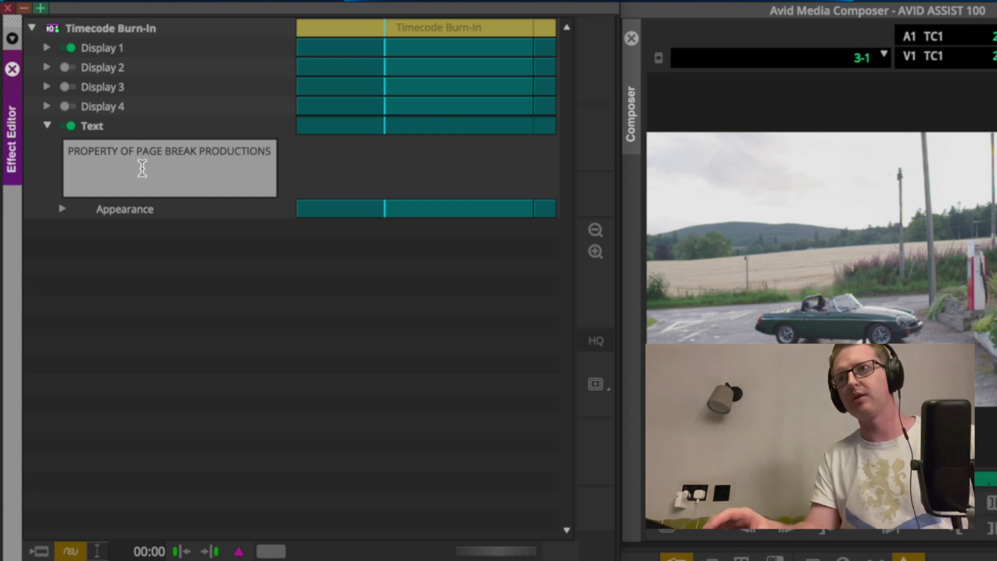
- Set the watermark's font size to 60 pixels and reduce its background opacity to 0.1
click(62, 209)
drag(156, 245, 185, 231)
click(77, 284)
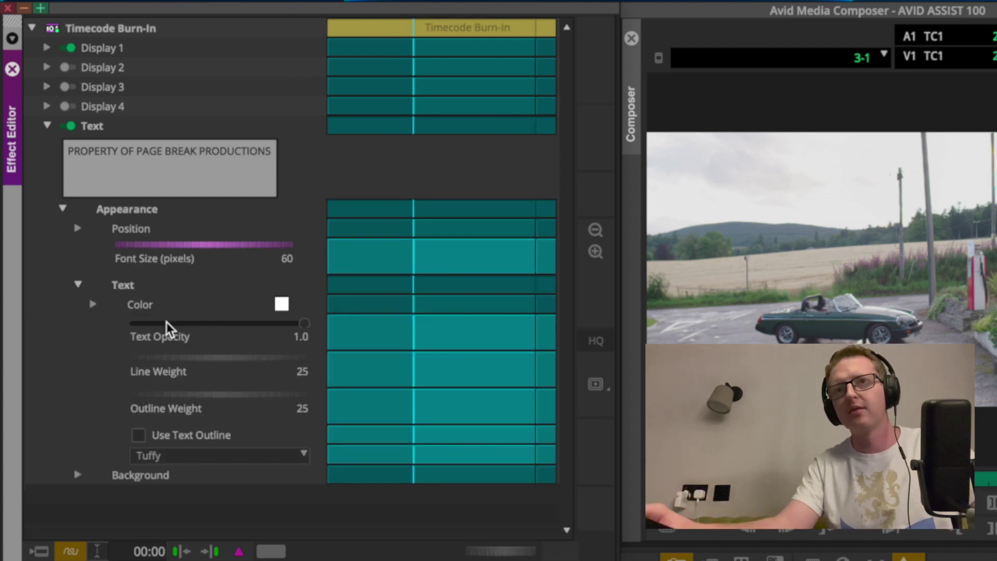
click(78, 475)
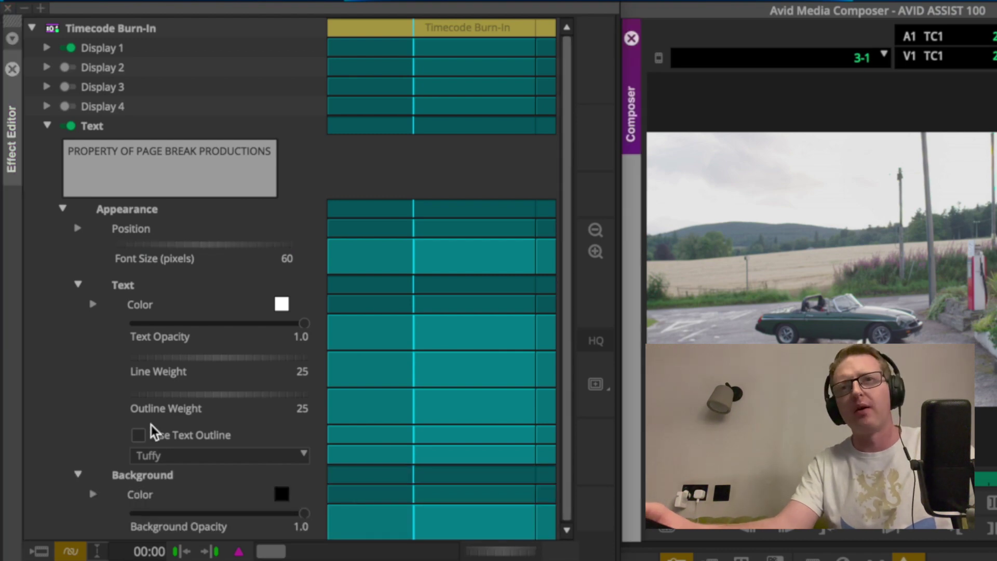
click(100, 494)
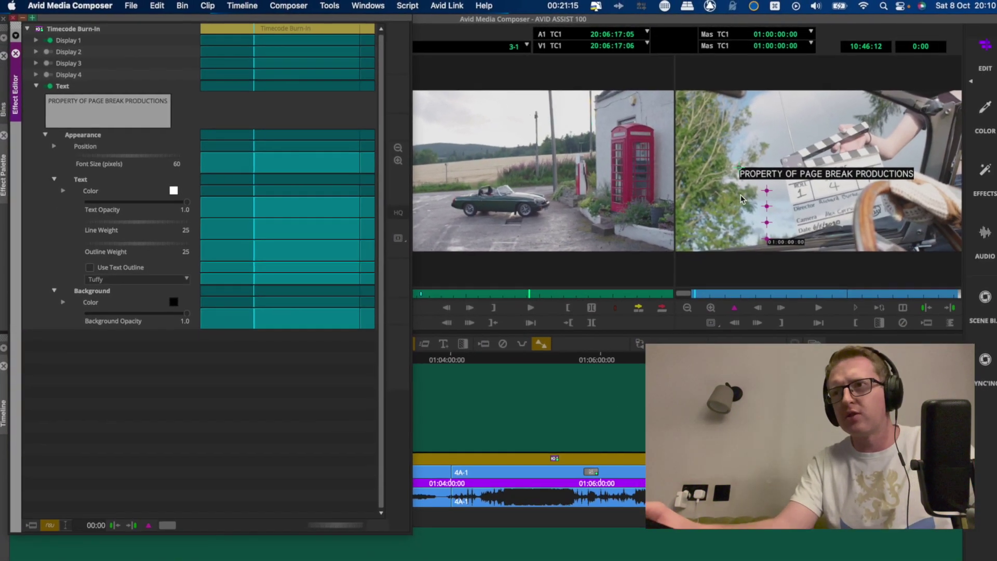
click(101, 313)
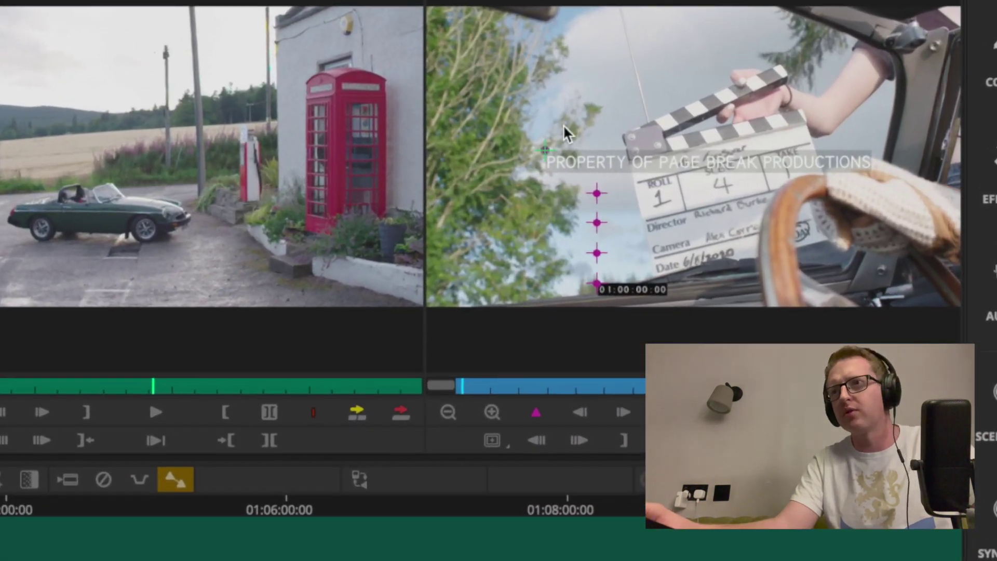
- Move the watermark to the lower part of the picture and set its font size to 80 pixels
drag(540, 154, 503, 236)
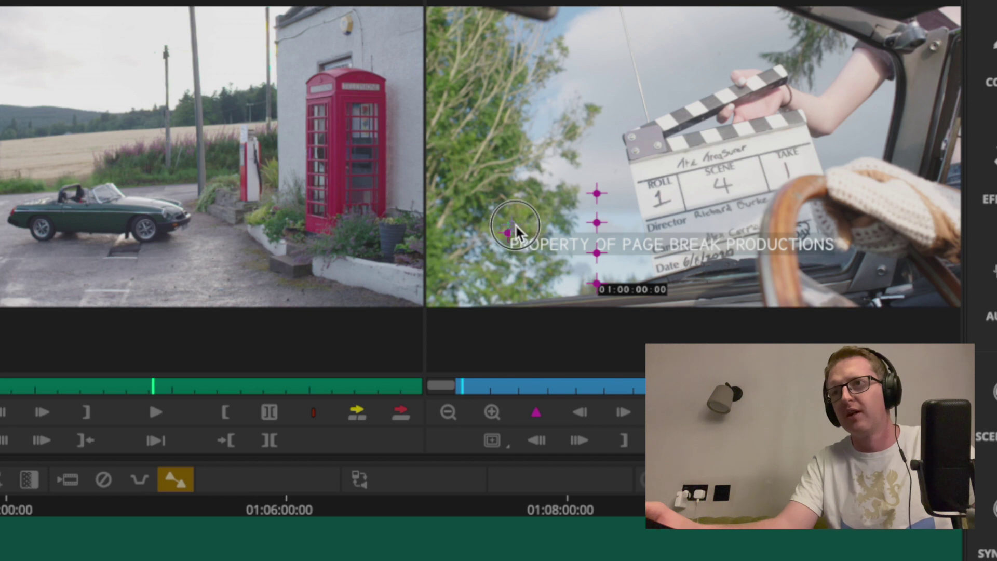
drag(514, 227, 516, 226)
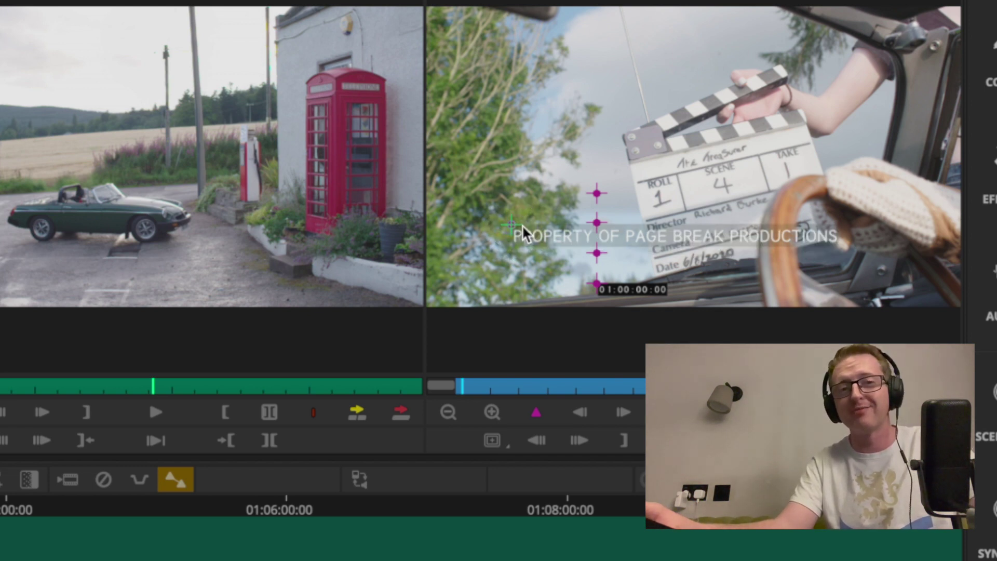
drag(509, 224, 503, 215)
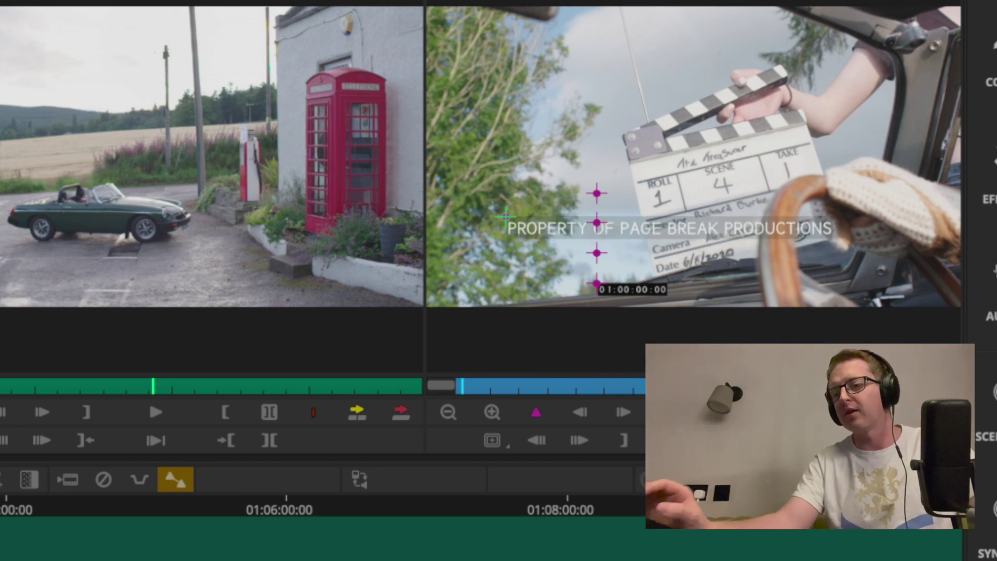
drag(831, 229, 844, 268)
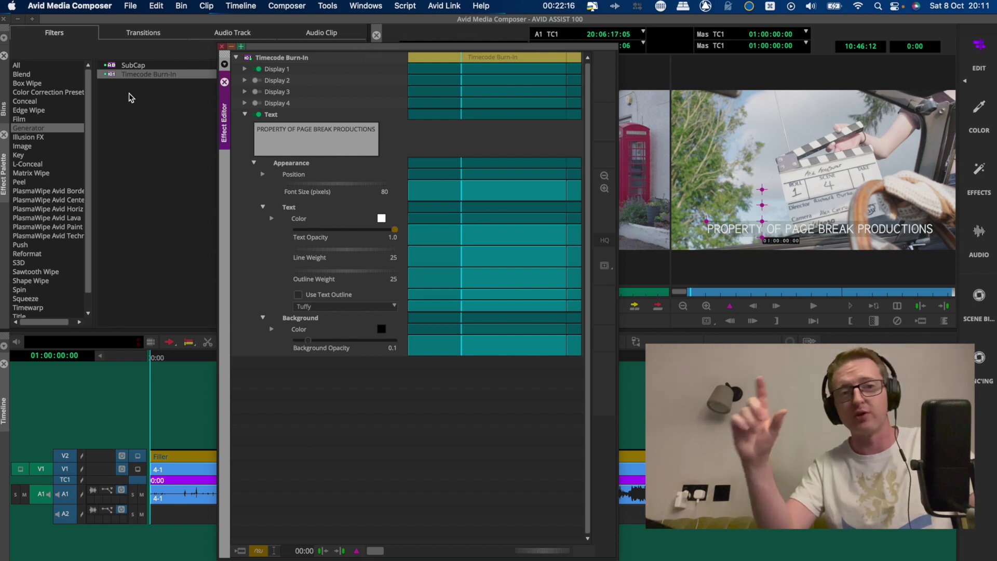
- Reposition the Effect Editor, collapse the Text settings and set Display 1 to show the Source Clip Name
drag(365, 47, 191, 23)
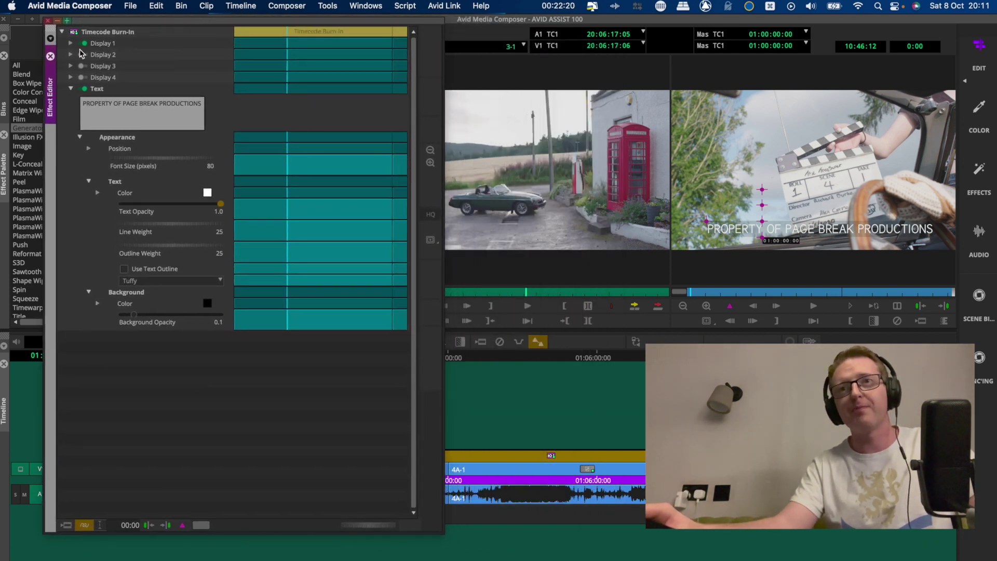
click(71, 89)
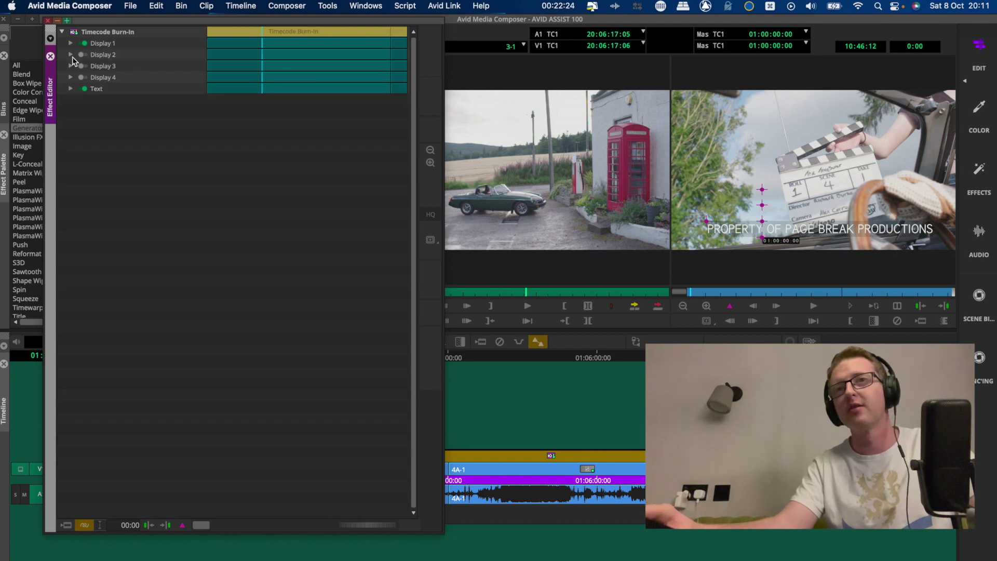
click(70, 43)
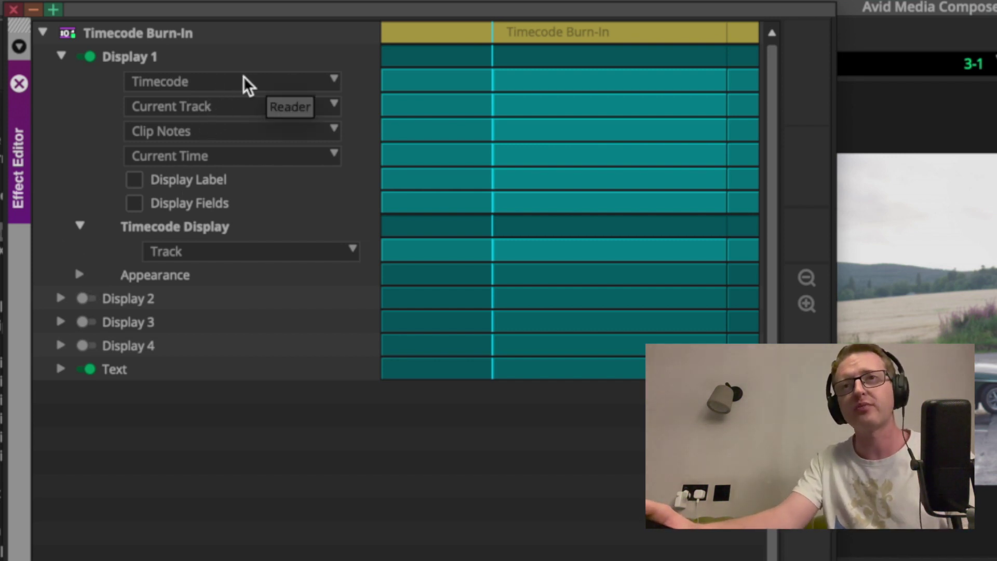
click(176, 82)
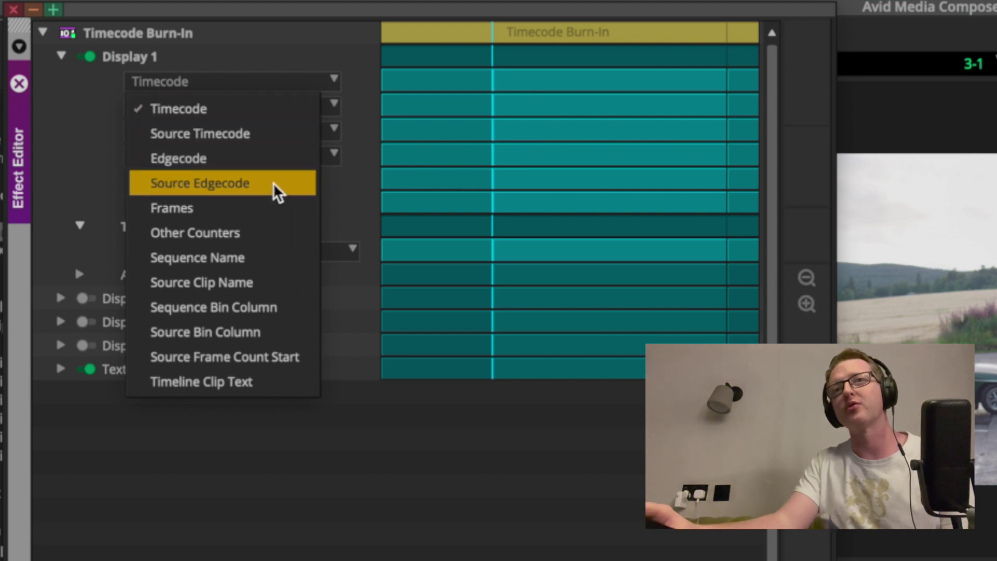
click(263, 282)
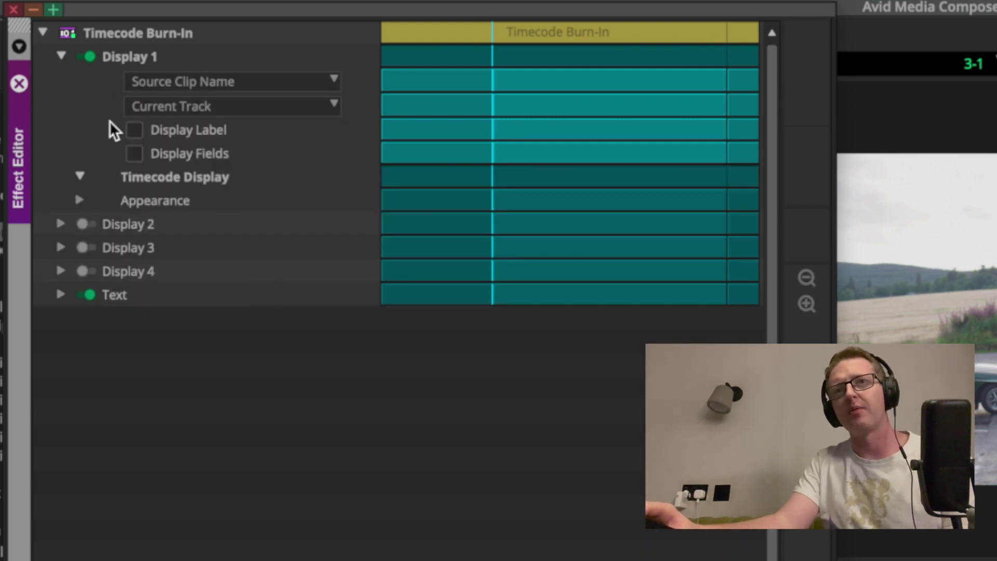
- Style Display 1 at 80 pixels with 0.1 background opacity, place it lower left in the picture and move the watermark to the top
click(83, 196)
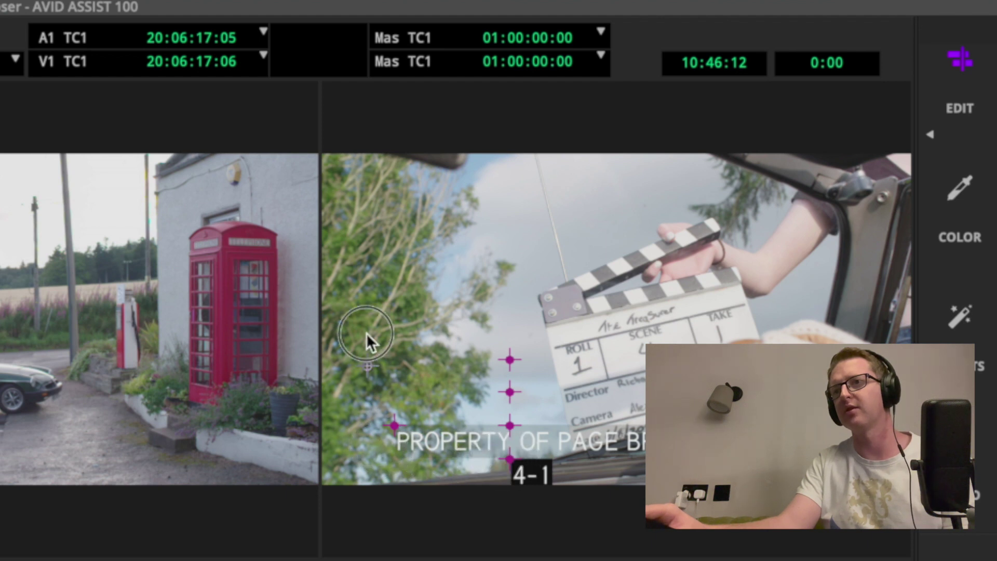
click(321, 155)
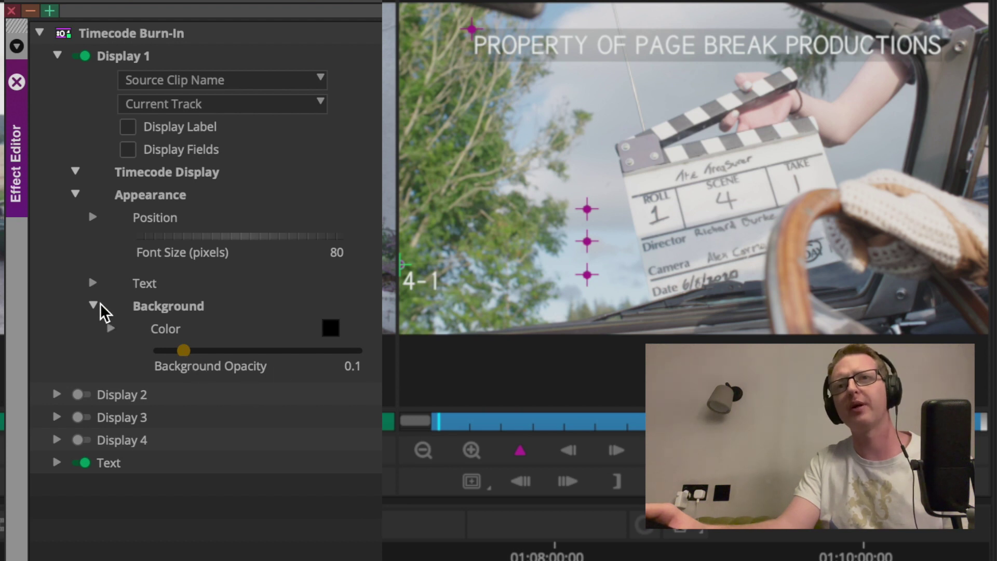
click(94, 306)
click(95, 283)
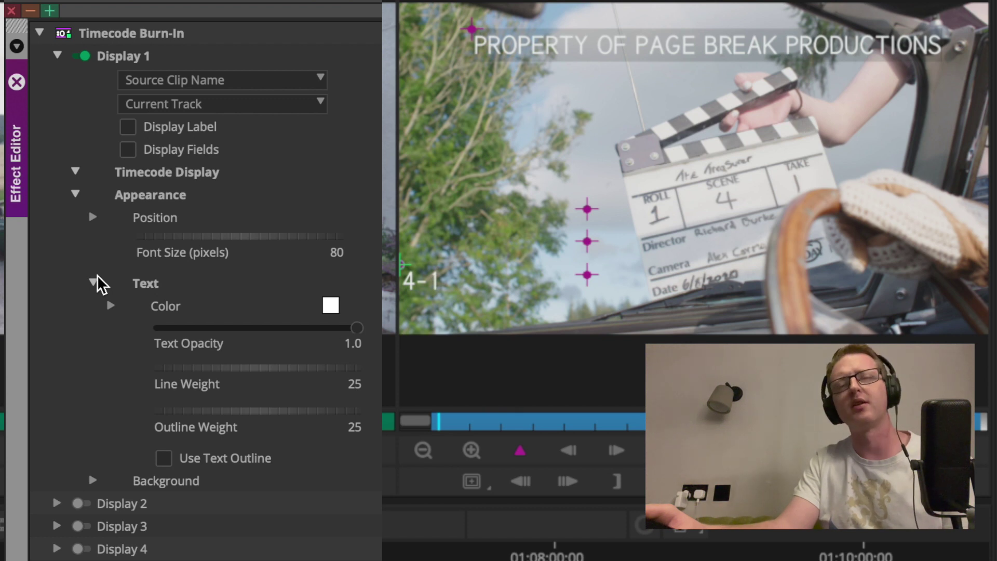
click(94, 283)
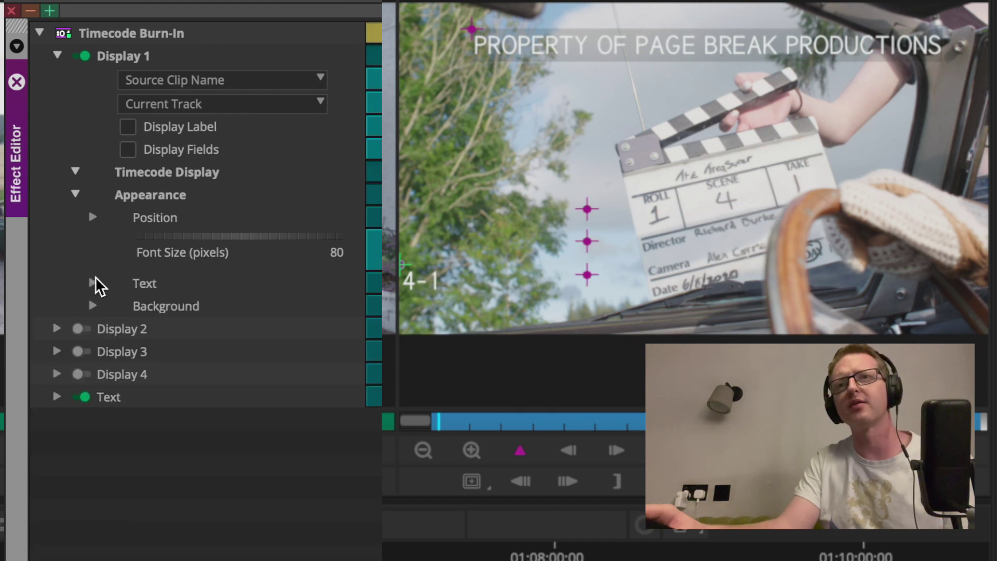
click(93, 284)
click(94, 283)
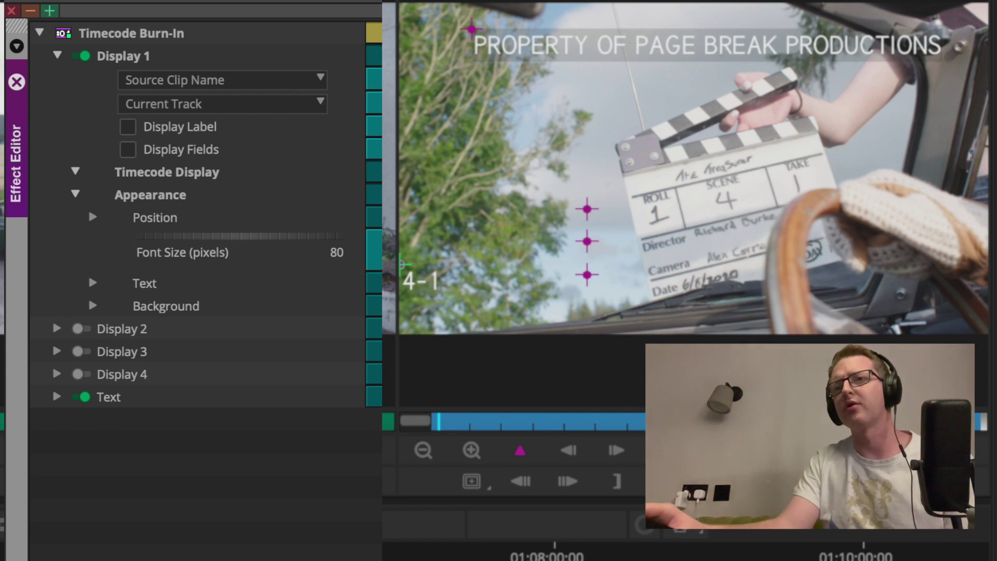
- Check the clip name burn-in along the sequence and review Display 1's track options, keeping Current Track
drag(472, 422, 581, 511)
key(Home)
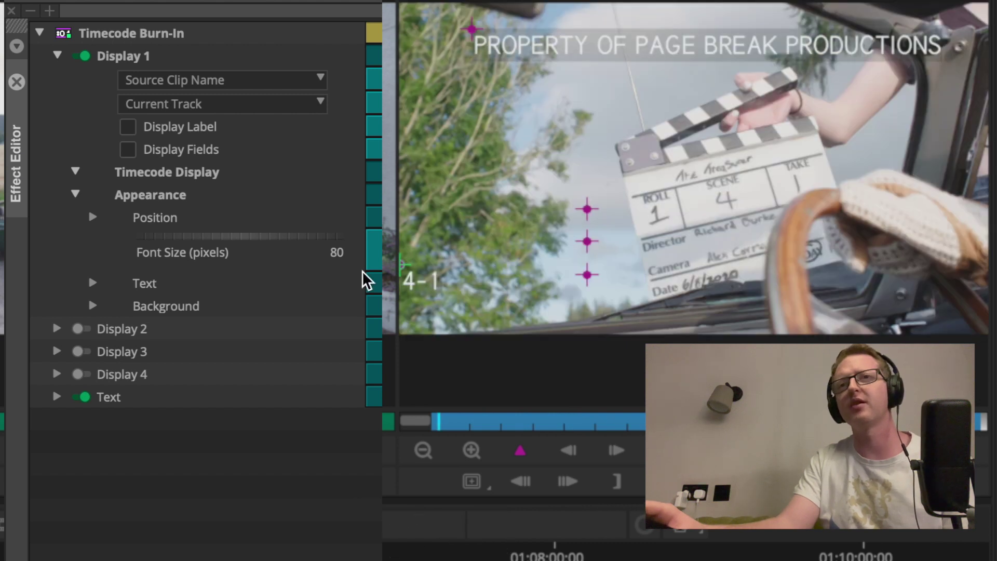
click(156, 105)
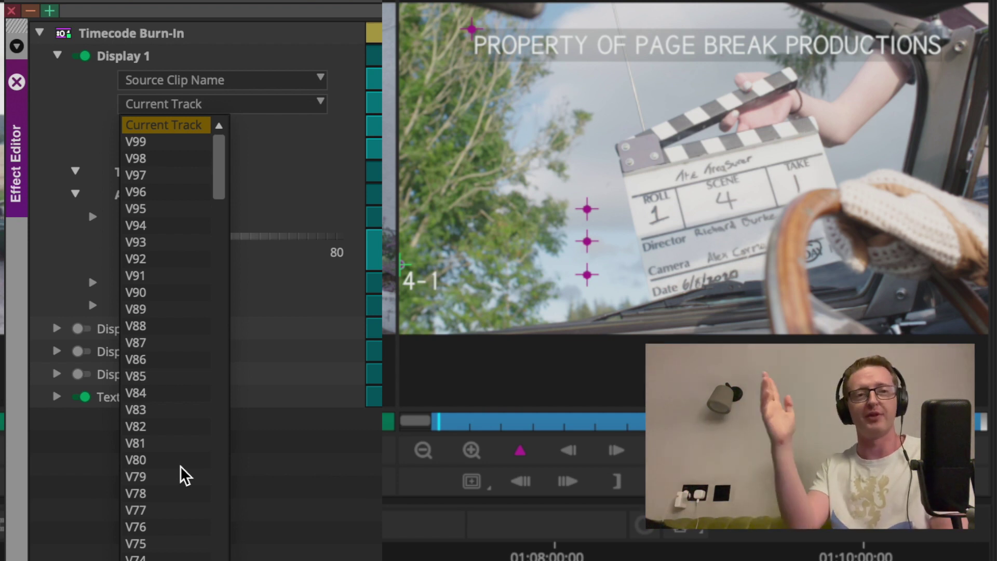
click(186, 125)
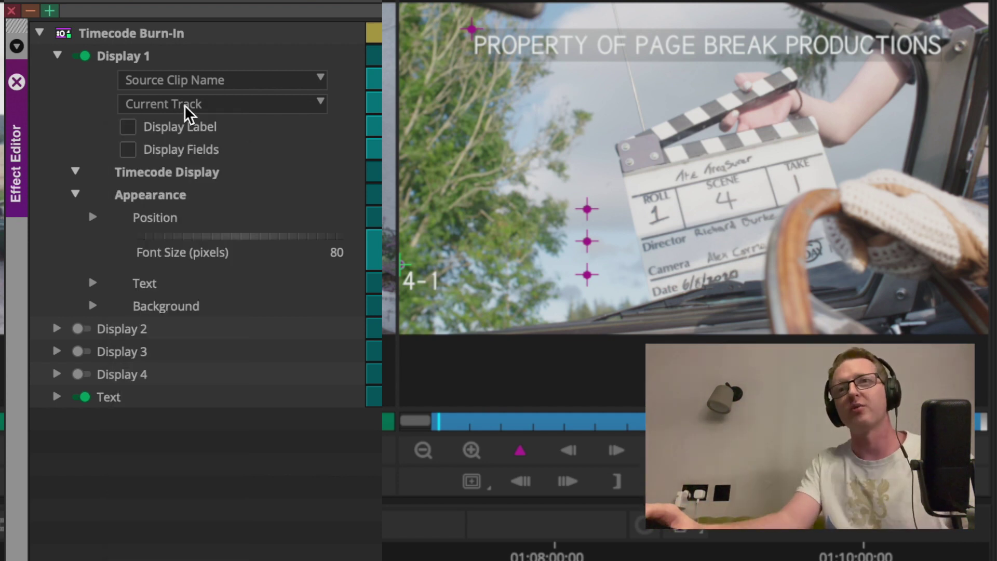
click(56, 56)
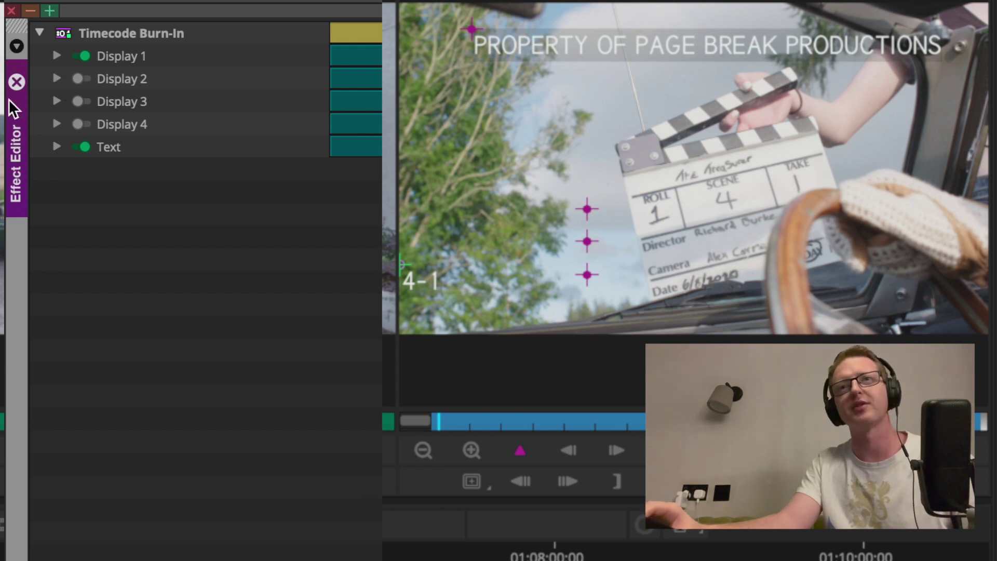
- Enable Display 2 of the Timecode Burn-In and set it to show the Source Timecode
click(57, 79)
click(81, 79)
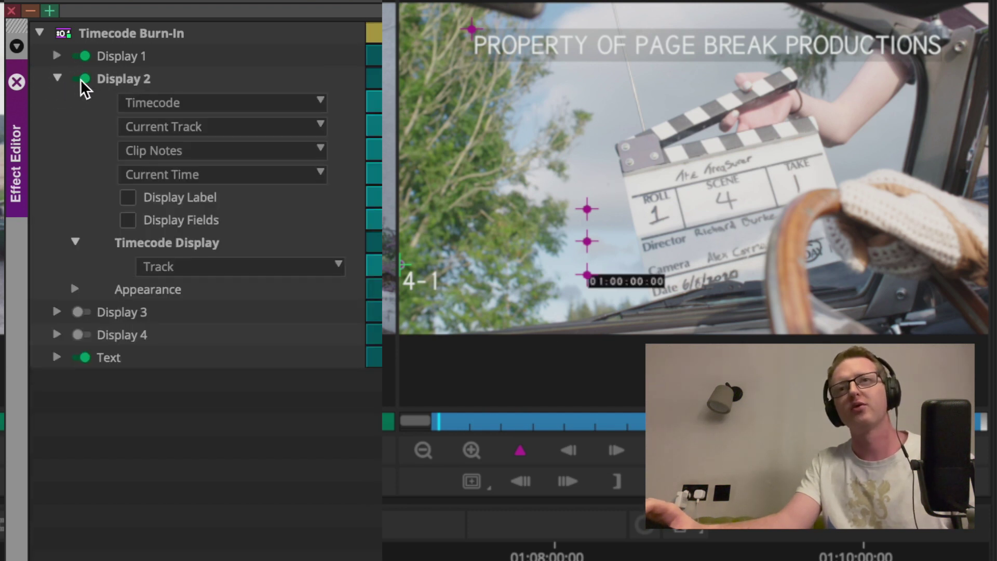
click(153, 103)
click(195, 155)
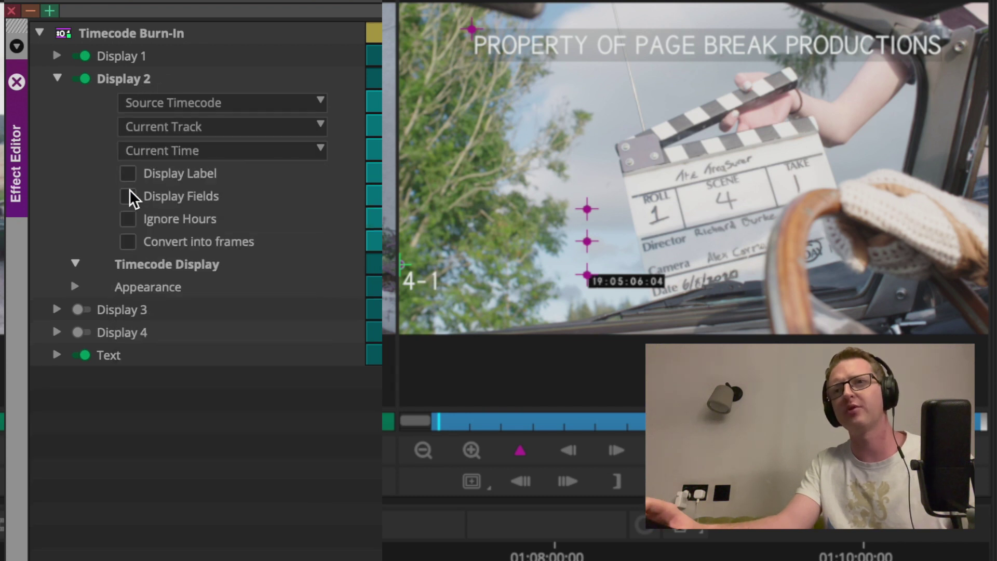
- Style Display 2 at 80 pixels with 0.1 background opacity and place it directly beneath the clip name at the picture's lower left
click(77, 287)
click(202, 341)
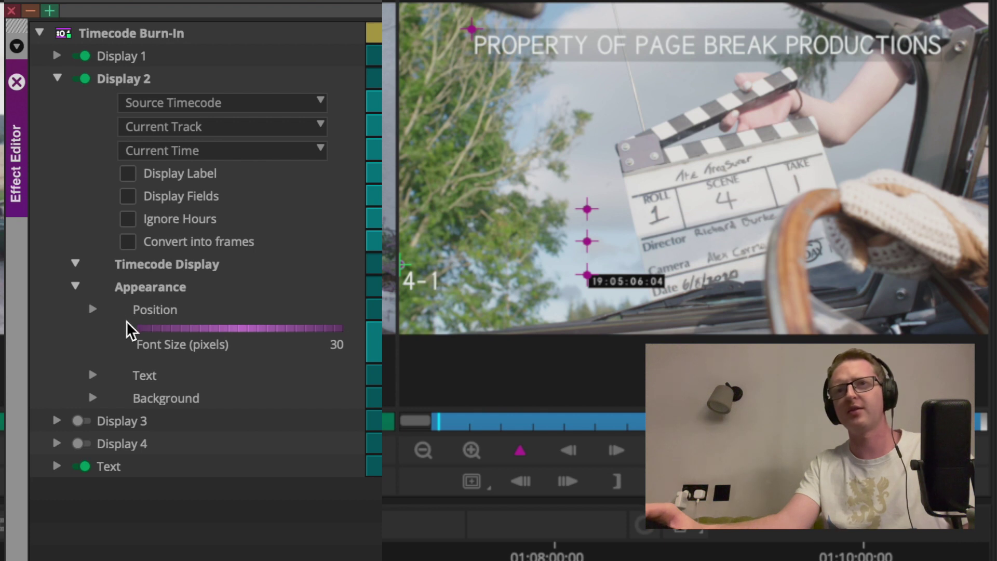
mouse_move(252, 338)
mouse_down()
mouse_move(244, 348)
mouse_move(310, 338)
mouse_move(219, 345)
mouse_move(269, 333)
mouse_move(269, 396)
mouse_up()
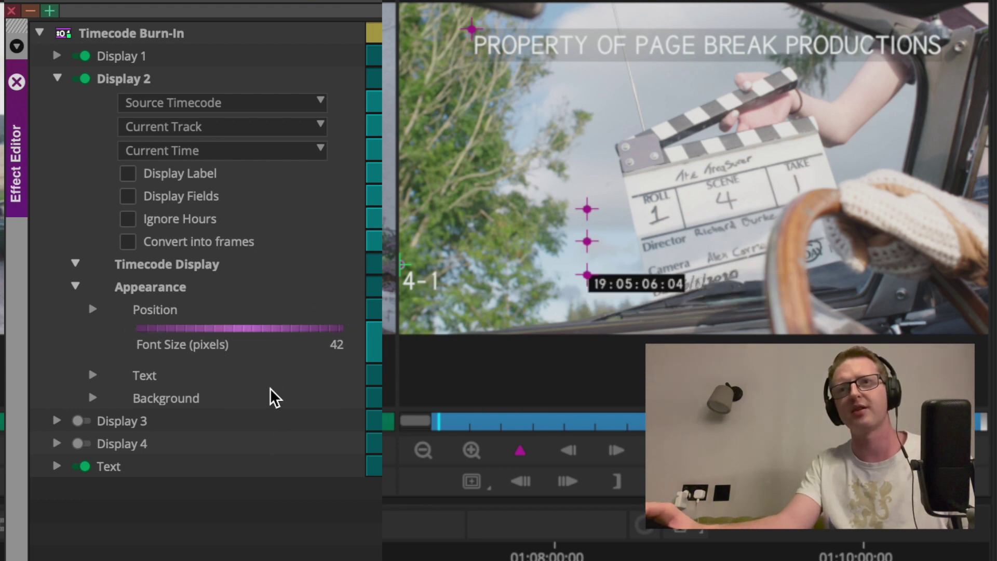
click(280, 342)
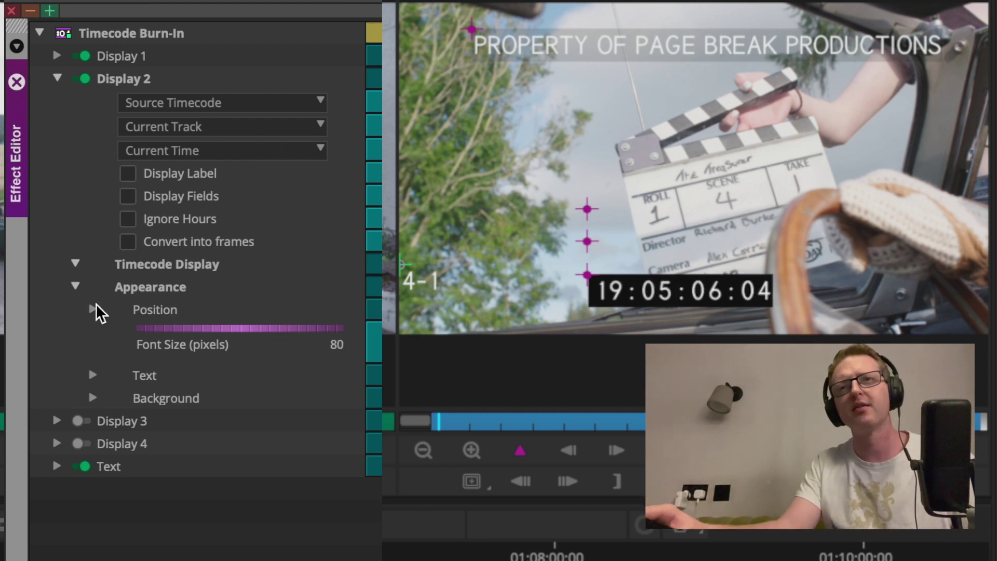
click(93, 399)
click(189, 443)
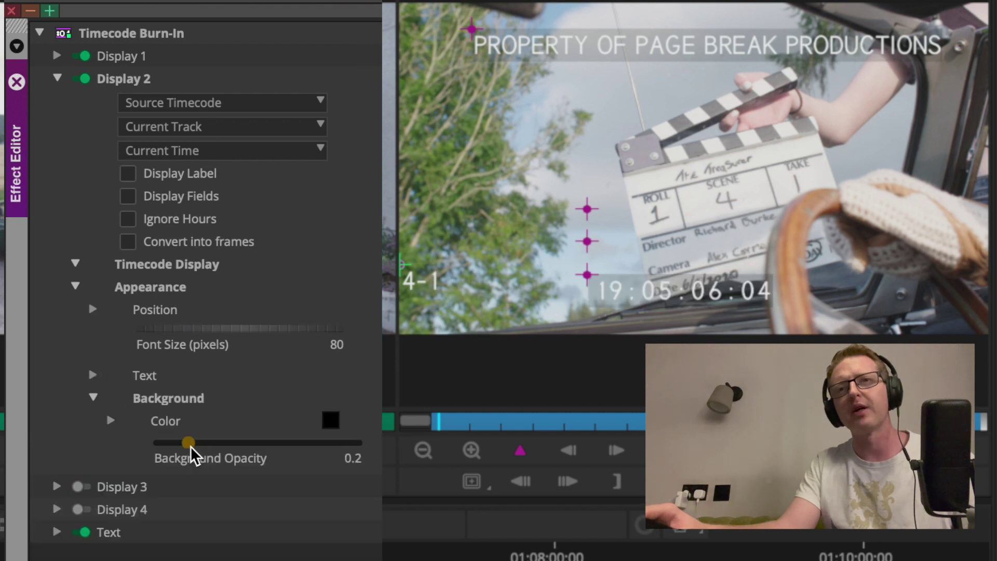
click(182, 443)
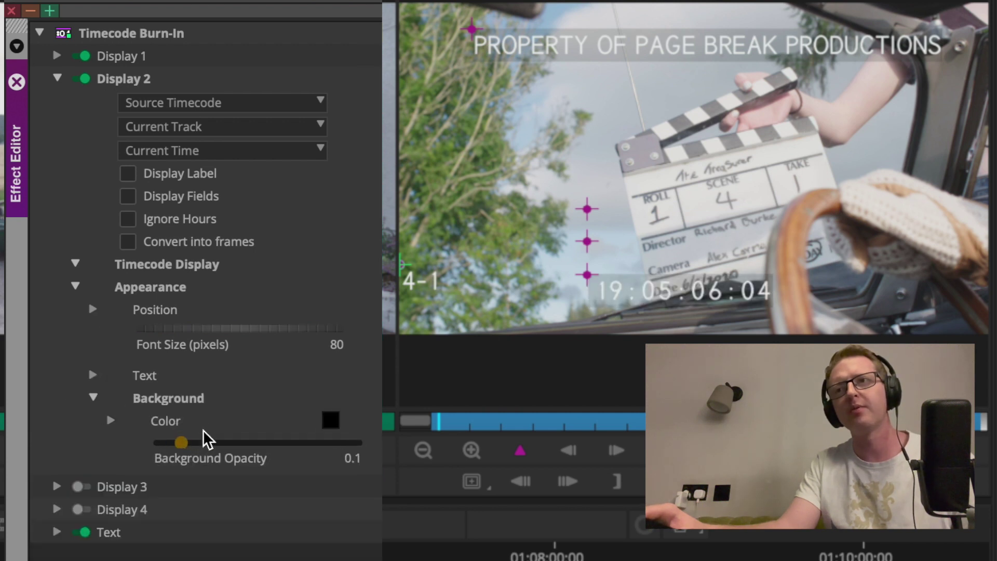
mouse_move(582, 273)
mouse_down()
mouse_move(550, 290)
mouse_move(408, 305)
mouse_up()
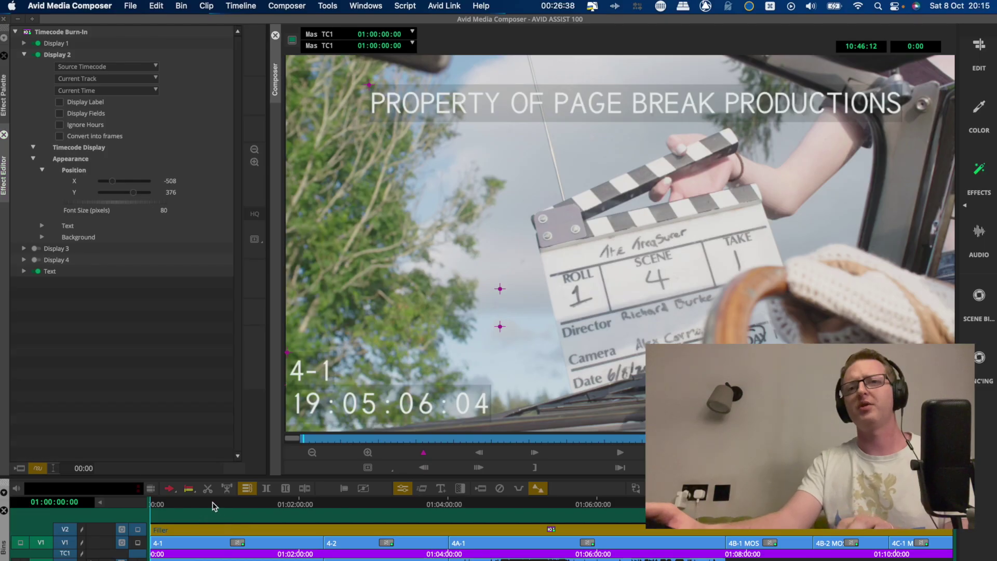
- Check the clip name and source timecode burn-in at several points along the DAY01_SC04_DAILIES sequence
click(215, 505)
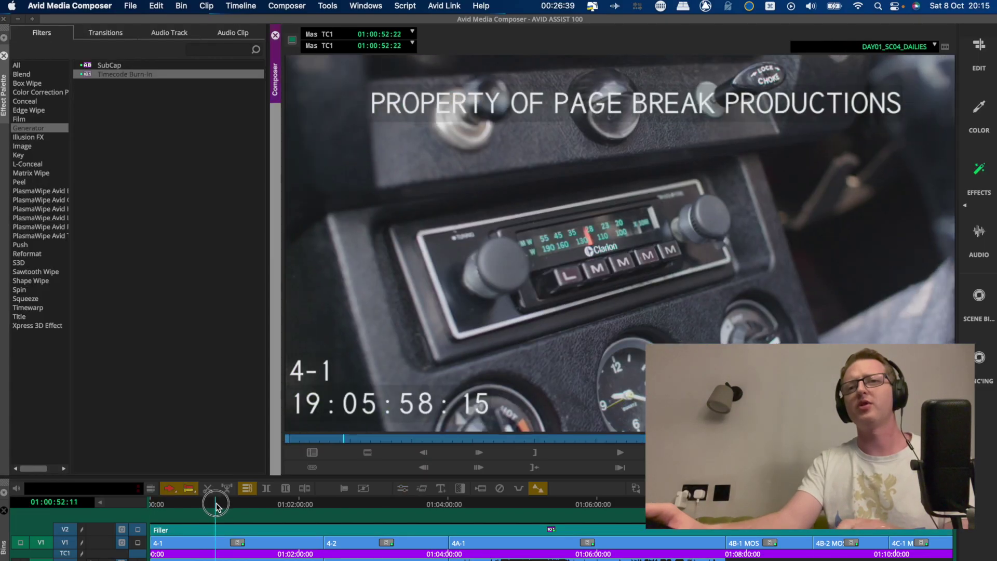
drag(216, 505, 506, 490)
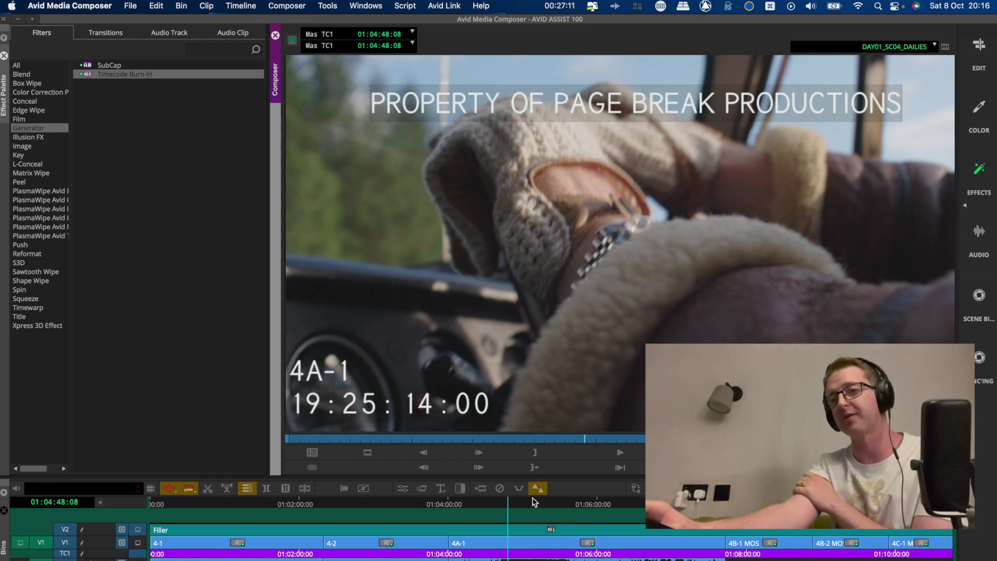
click(496, 512)
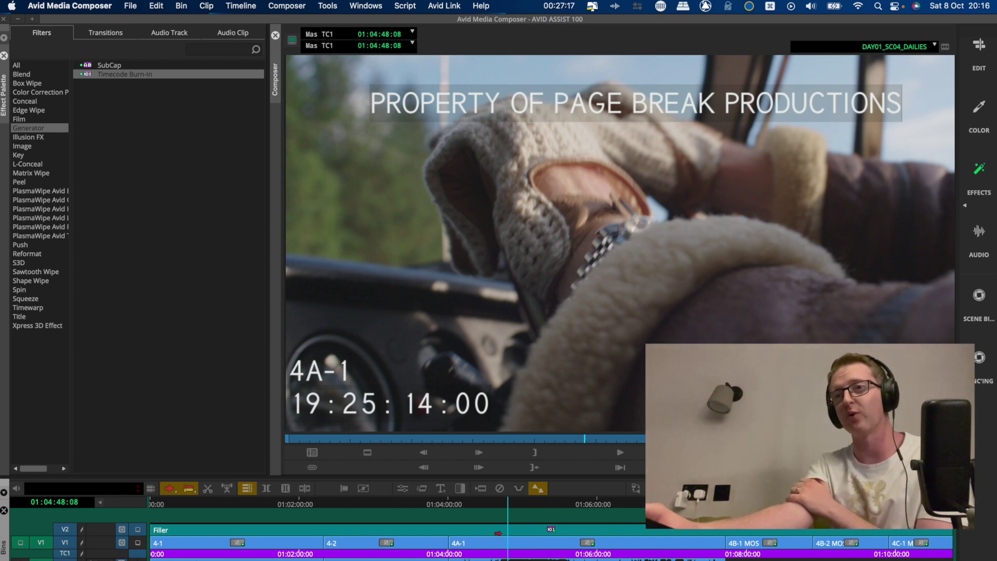
- Reopen the V2 burn-in in the Effect Editor and review Display 2's content options, keeping Source Timecode
click(454, 526)
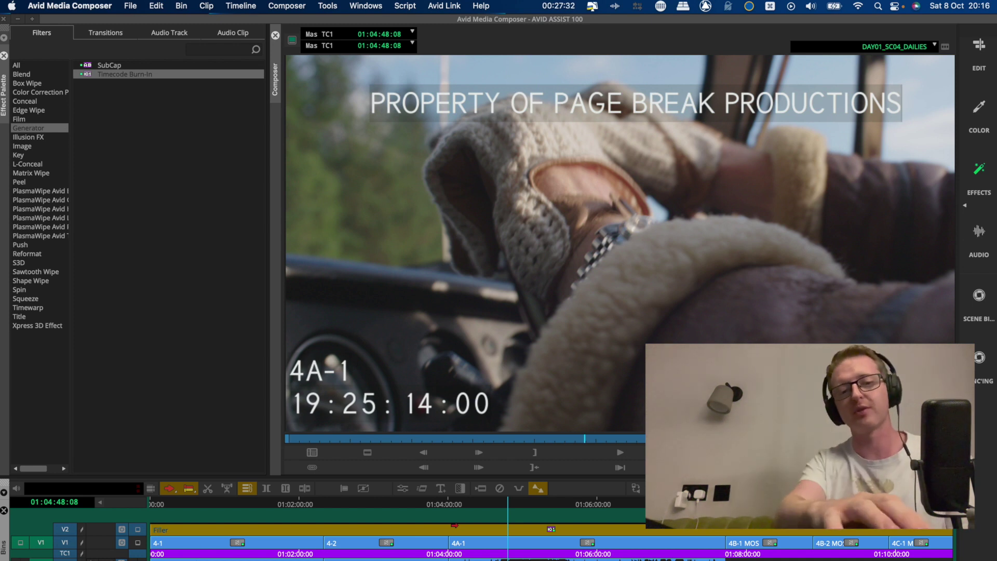
click(402, 488)
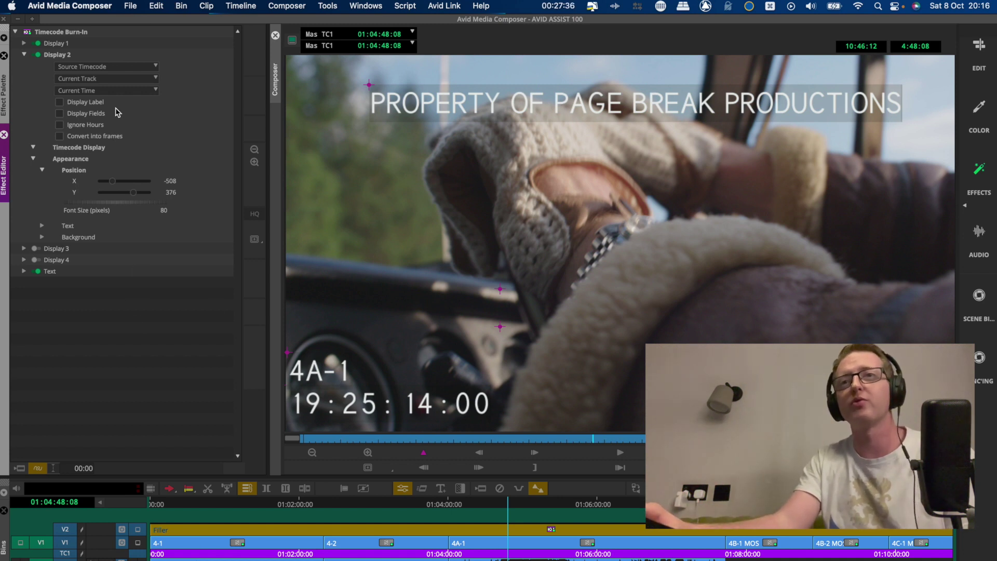
click(136, 72)
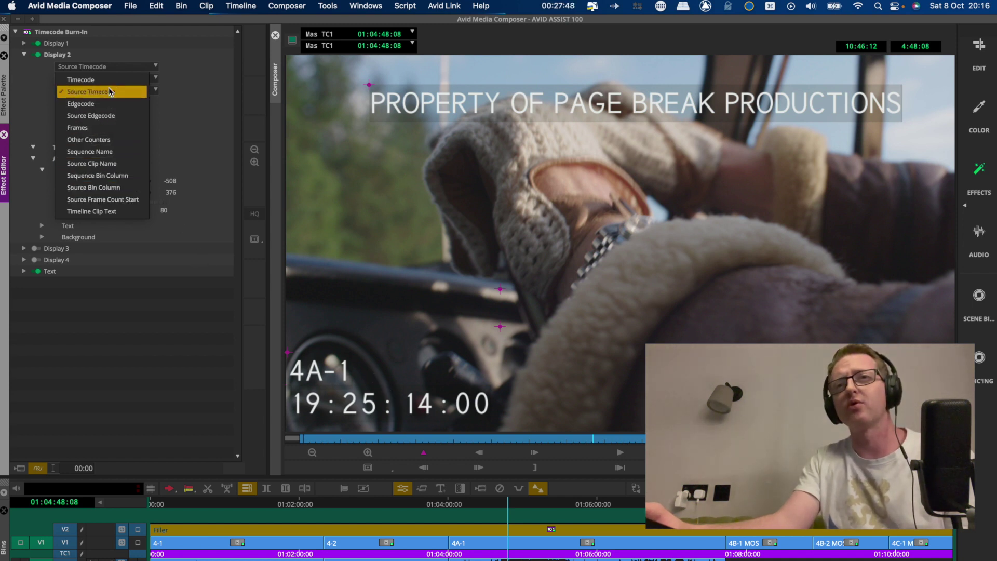
click(26, 55)
click(26, 55)
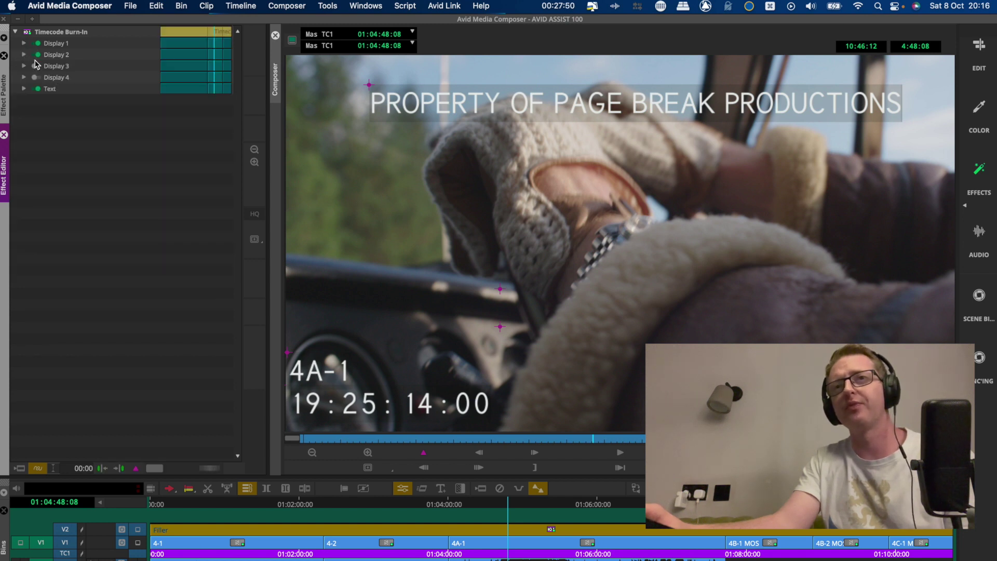
click(24, 55)
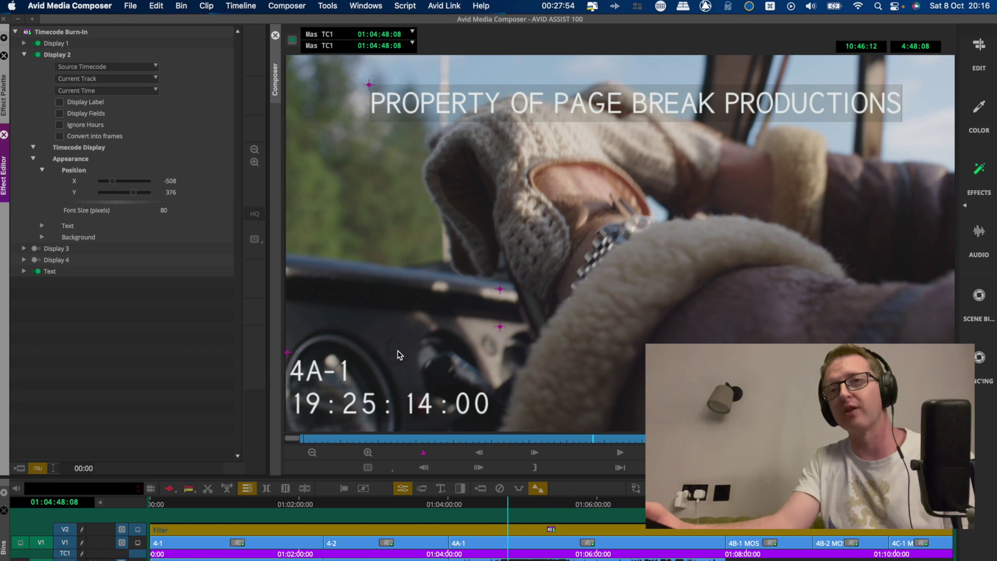
- Try showing the Tape source bin column in Display 2 and adjust its horizontal position
click(110, 70)
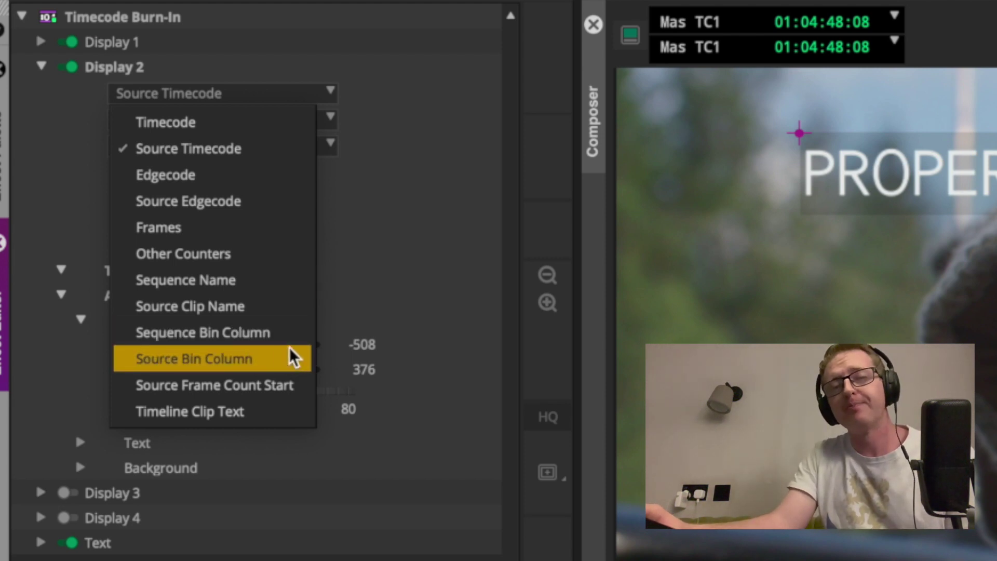
click(254, 359)
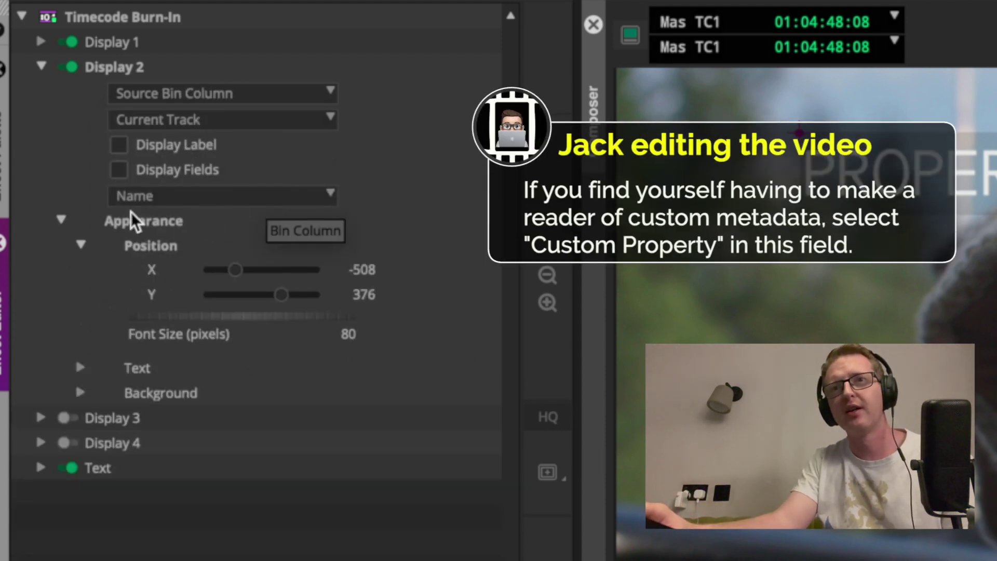
click(169, 202)
drag(291, 278, 280, 363)
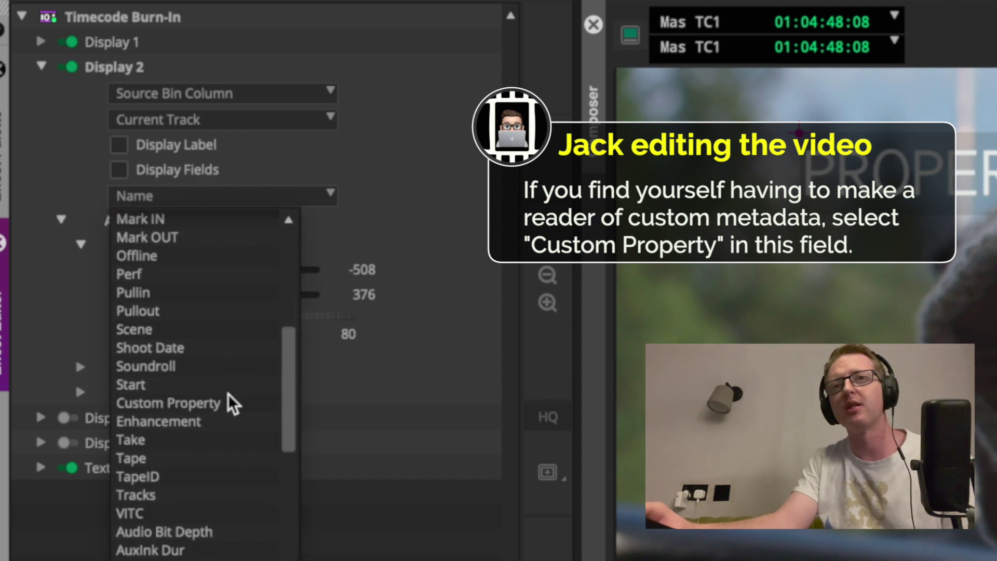
click(149, 458)
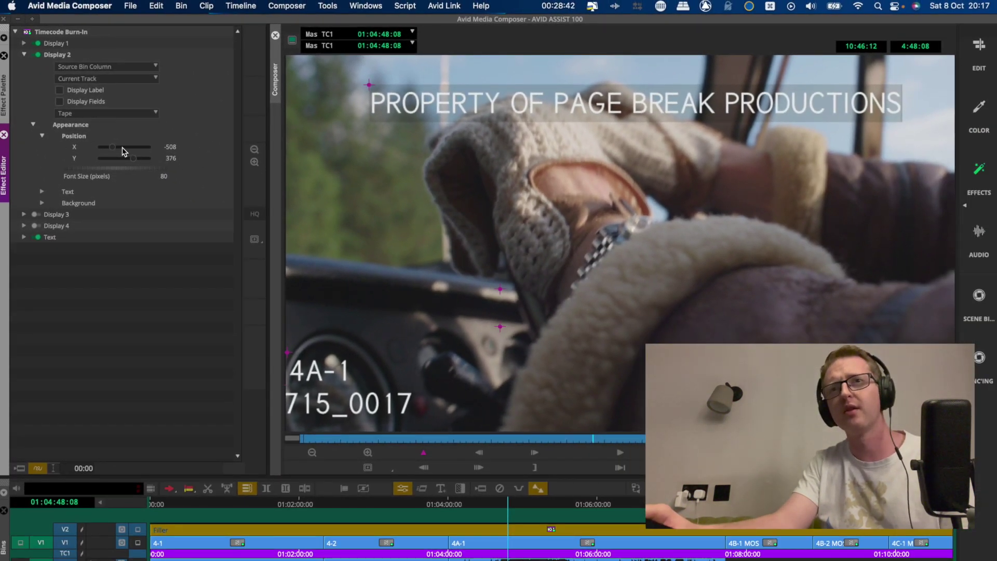
drag(112, 147, 116, 152)
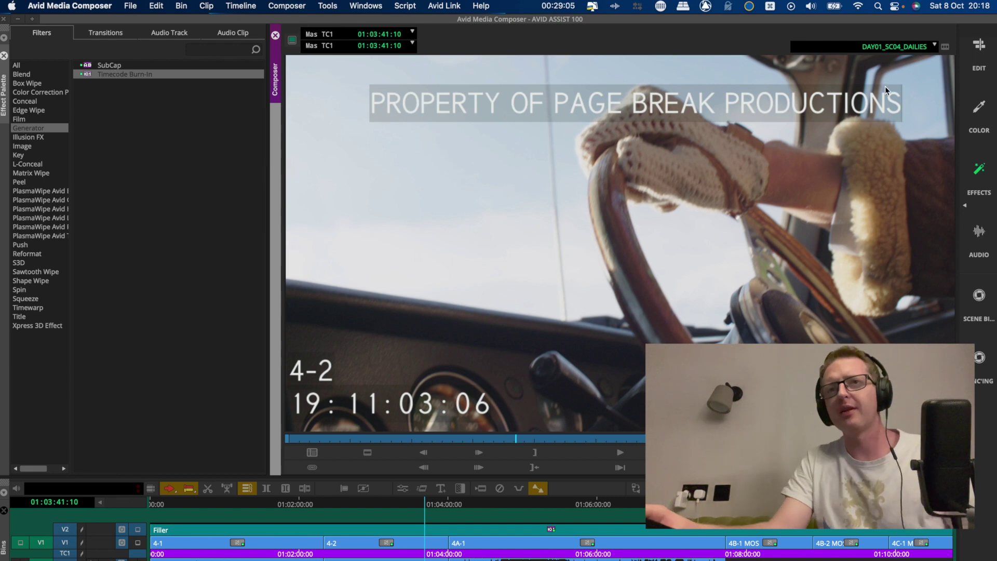
- Return to the Edit workspace, show the DAY01 bin and select the DAY01_SC04_DAILIES sequence for export
click(987, 48)
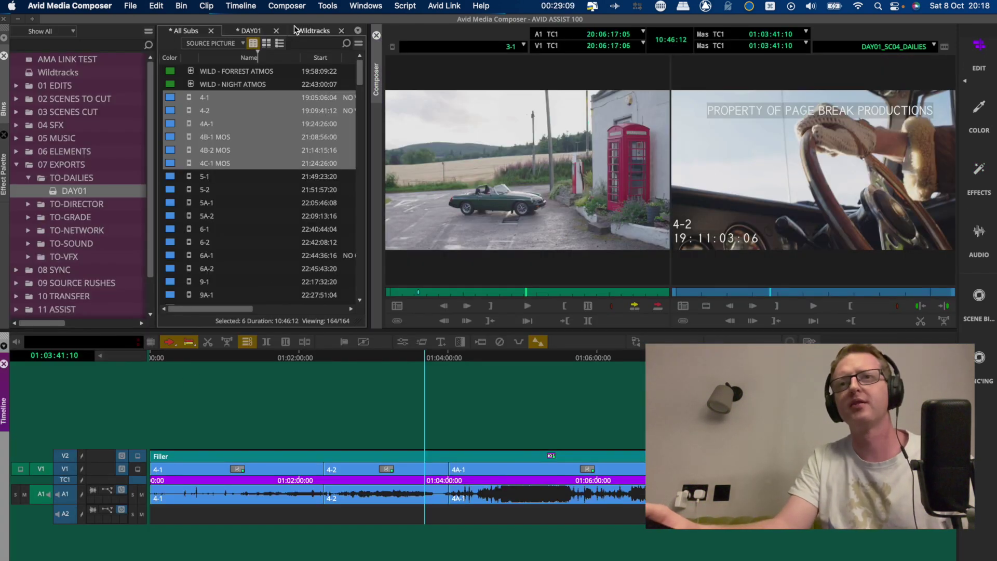
click(255, 33)
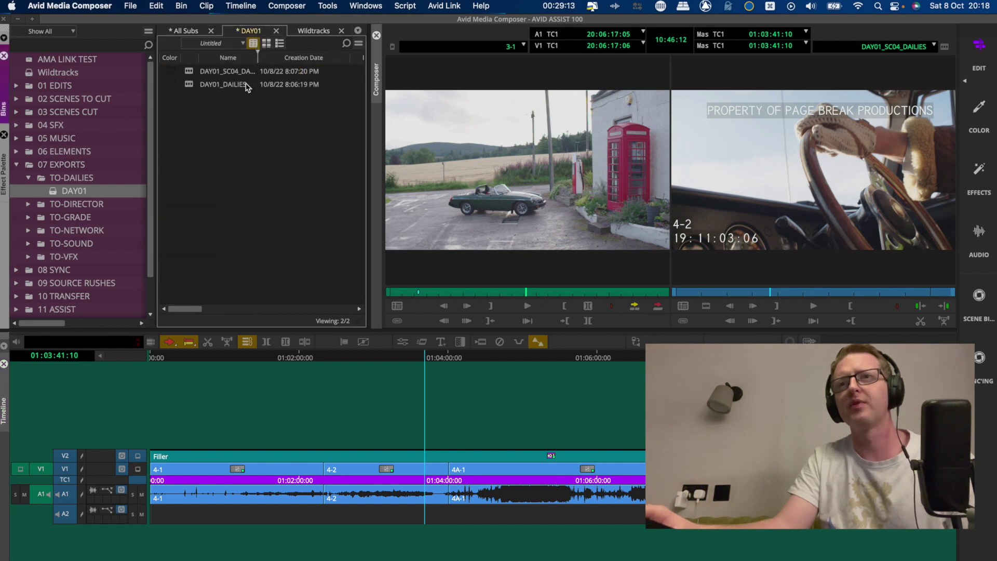
click(197, 76)
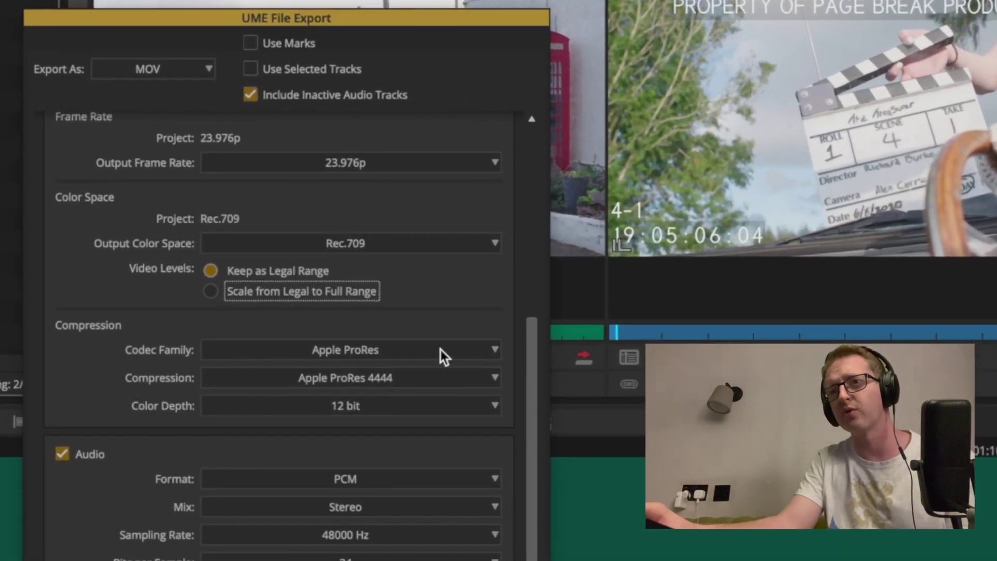
- Set the MOV export's codec family to H.264 with a target bit rate of 8 Mbps and accept the settings
click(440, 350)
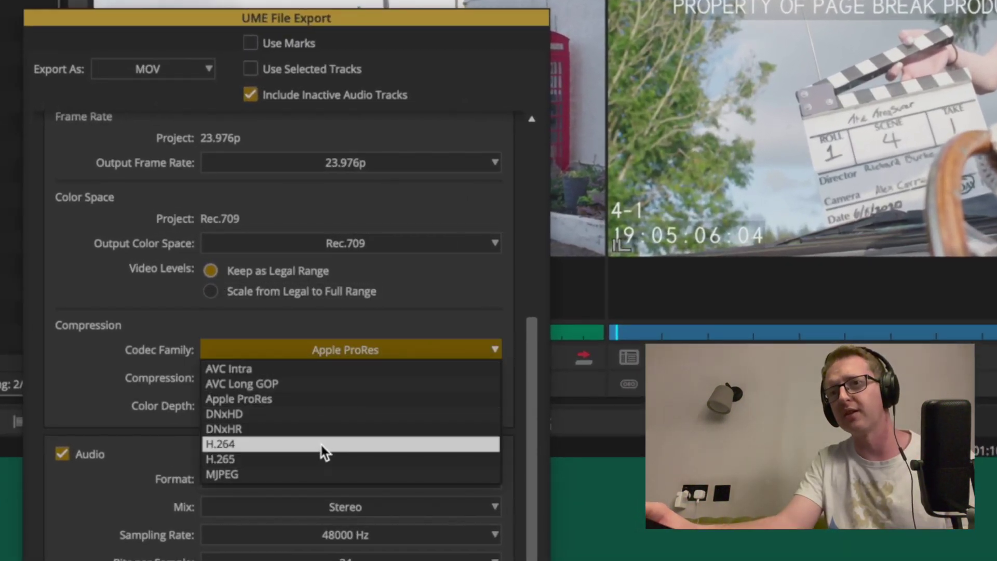
click(321, 445)
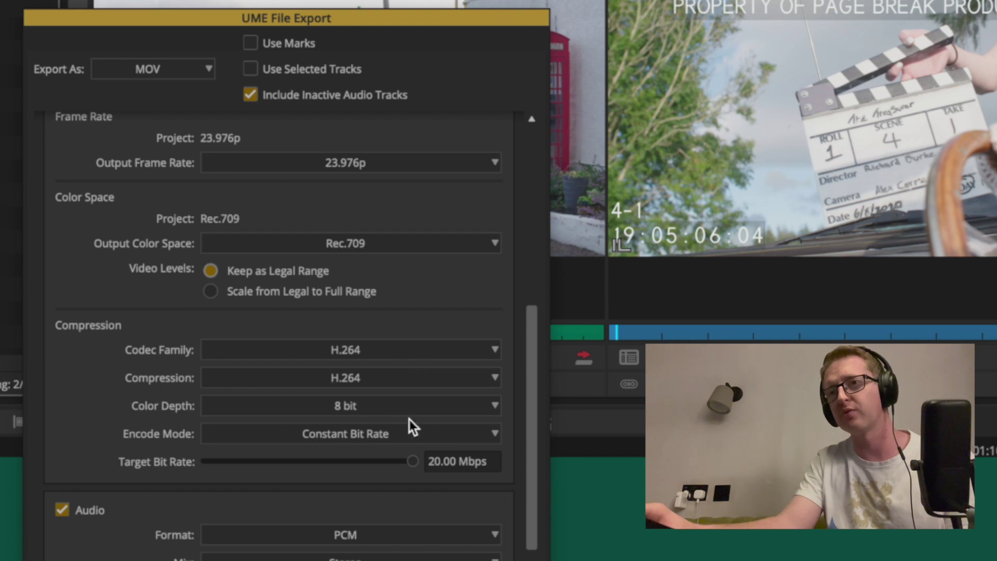
click(442, 461)
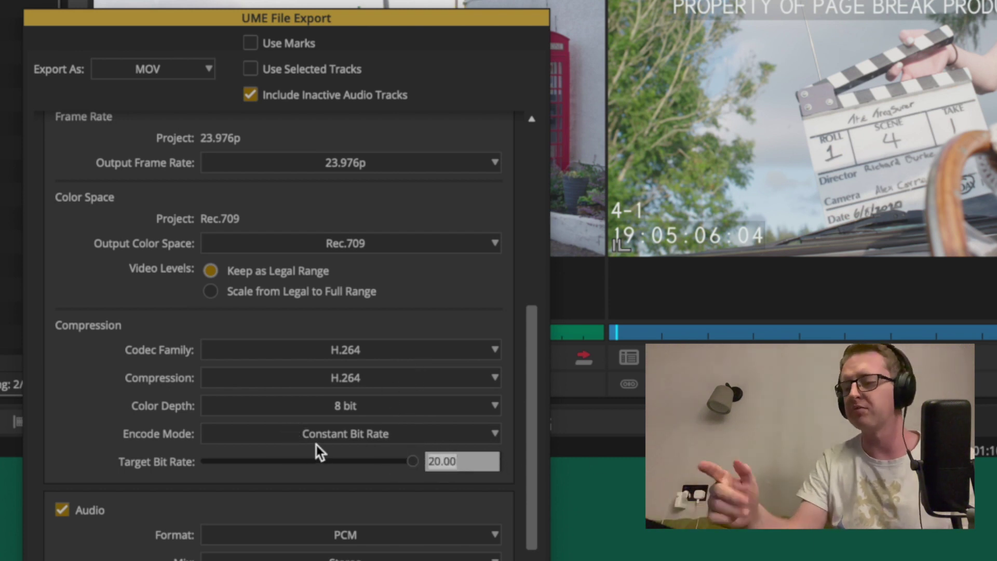
text(8)
key(Return)
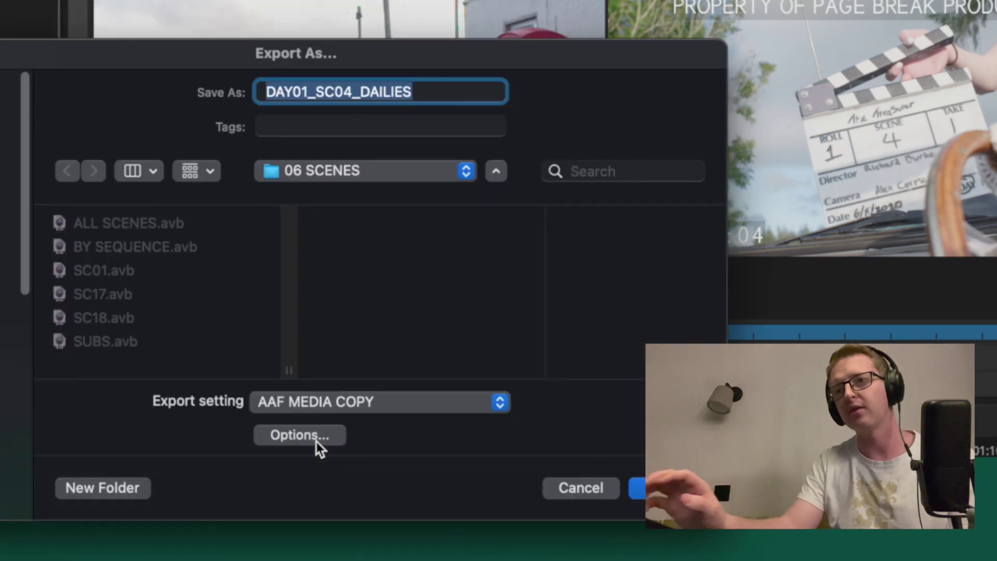
- Reopen the export options and set the audio format to AAC
click(314, 435)
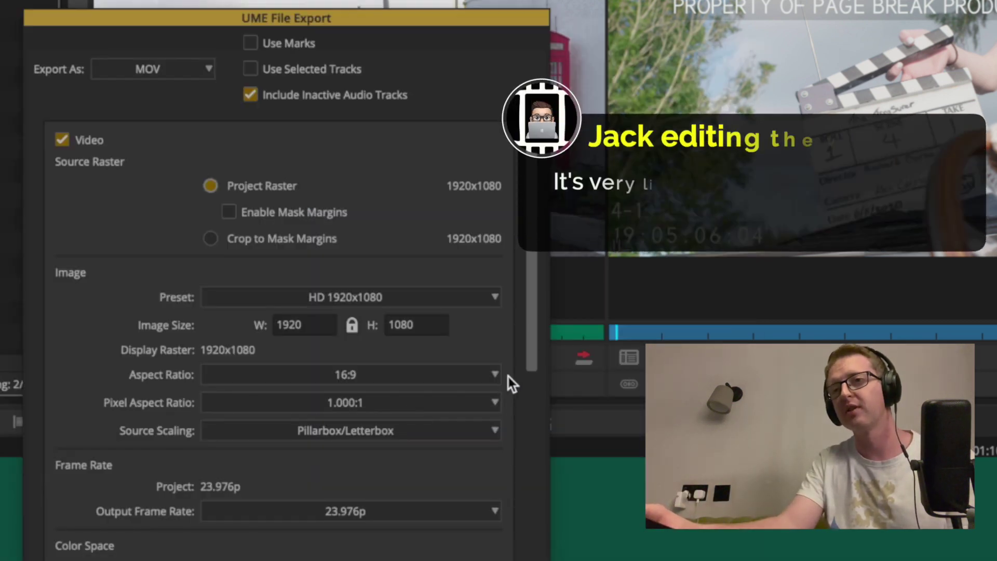
drag(537, 338, 530, 552)
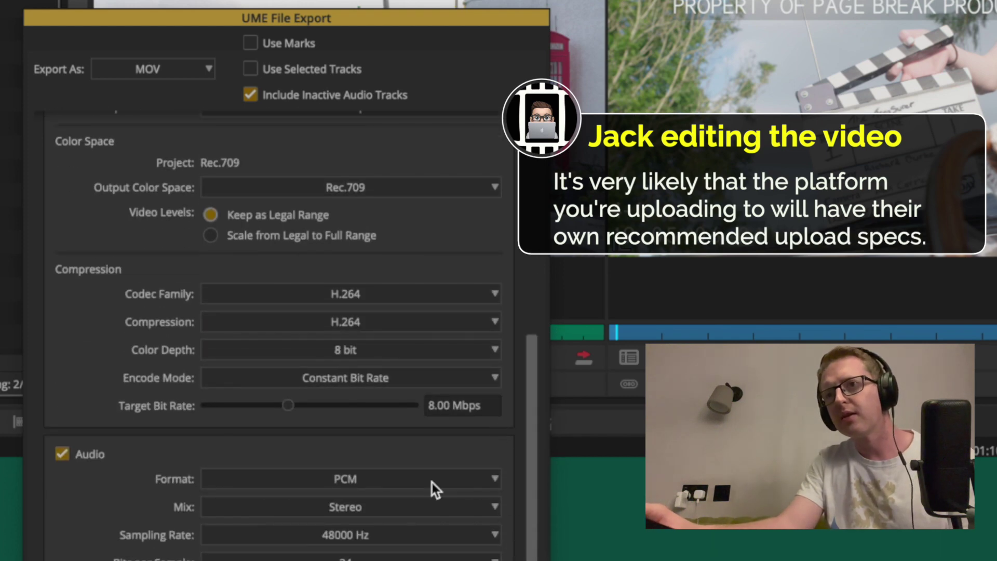
click(396, 479)
click(321, 512)
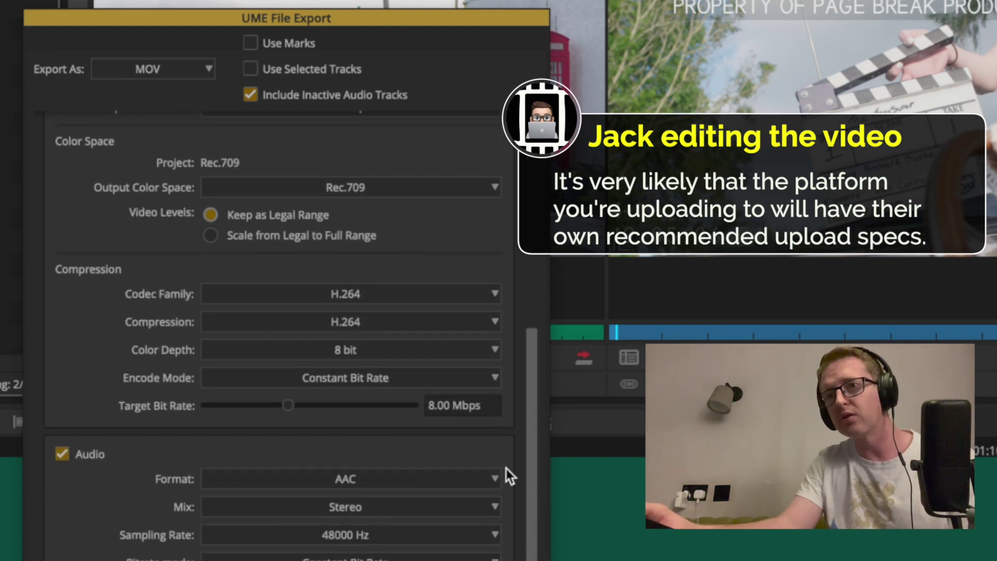
- Look over the video and audio export settings and save them as an export setting named DAILIES
scroll(510, 494, down, 1)
scroll(510, 494, up, 6)
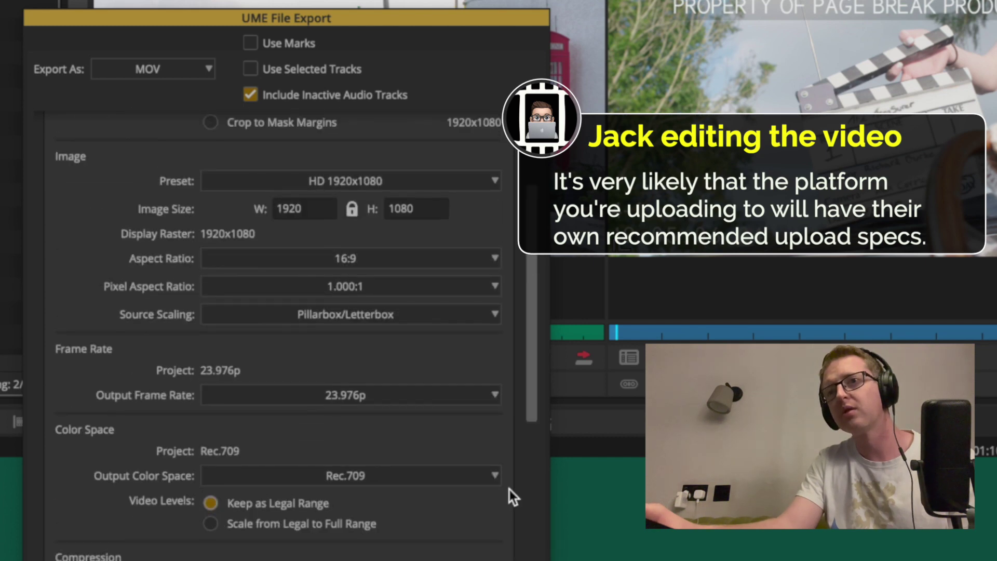
scroll(509, 490, up, 3)
scroll(510, 490, down, 8)
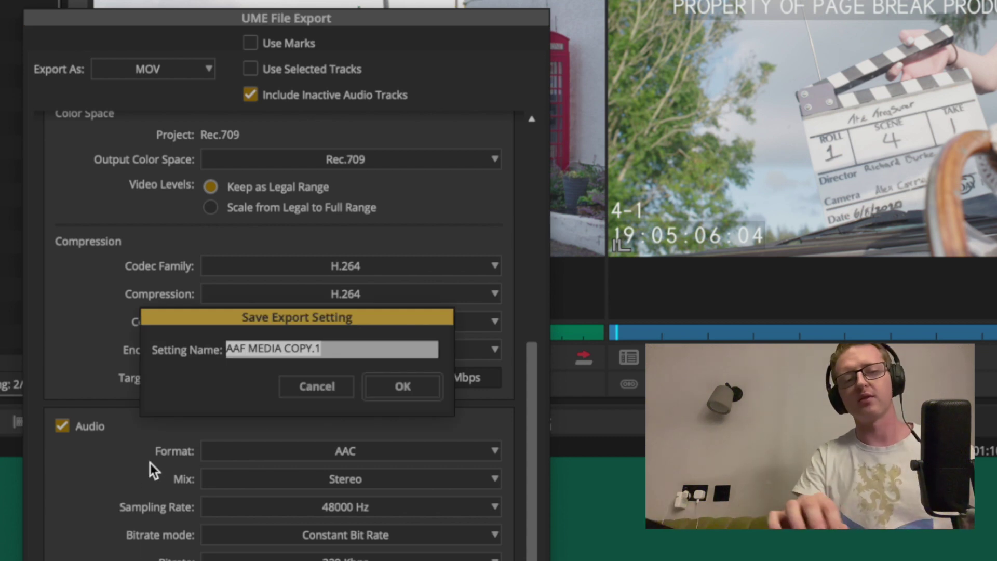
text(DAILIES)
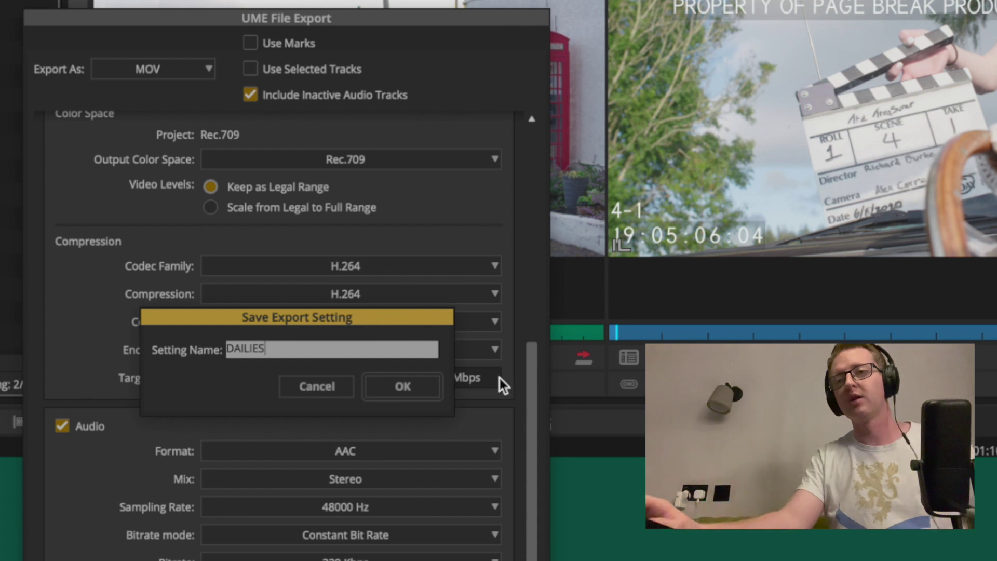
click(410, 383)
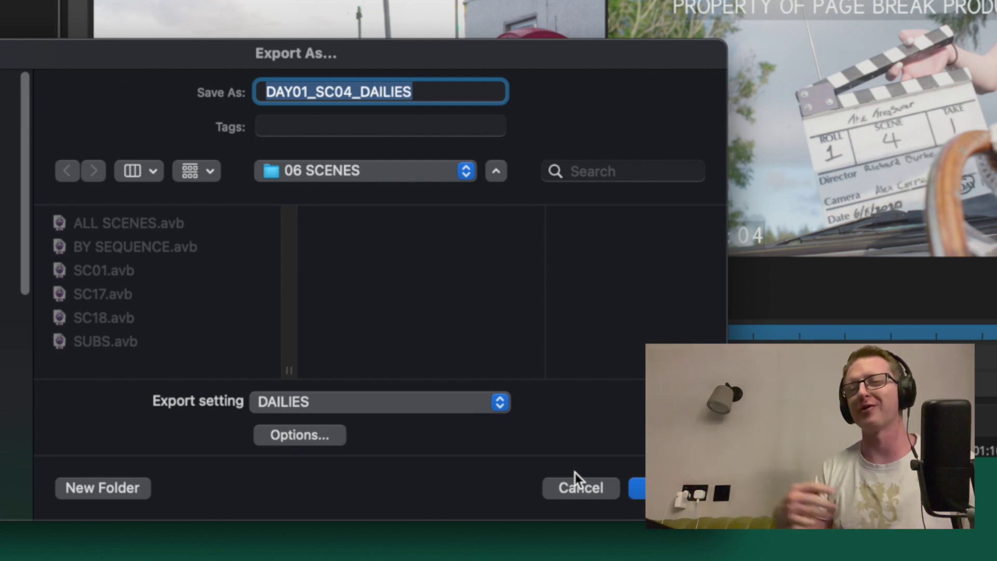
- Cancel the export, switch to Finder and compress the AVID ASSIST 100 folder in Avid Projects into a zip archive
click(591, 487)
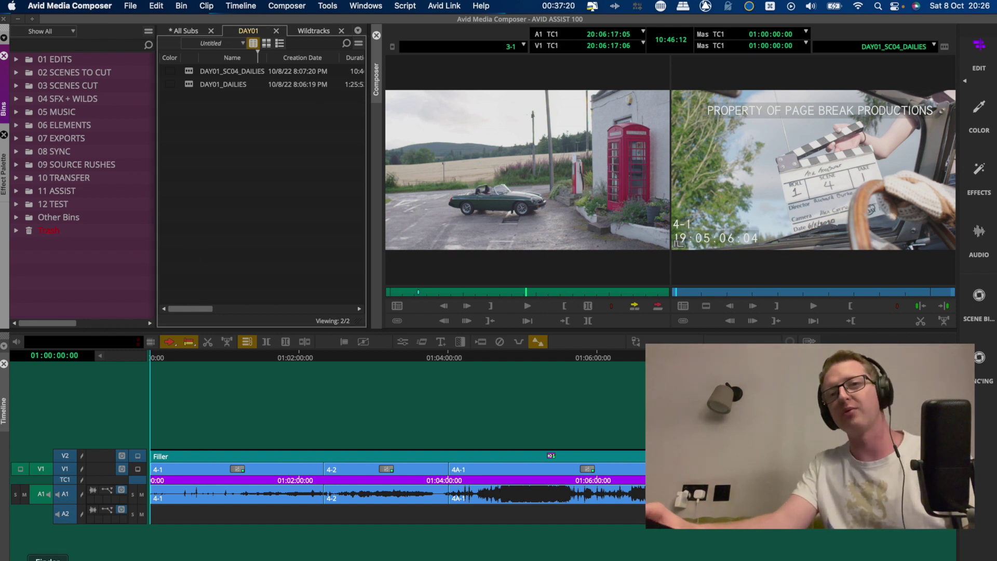
click(47, 554)
click(385, 206)
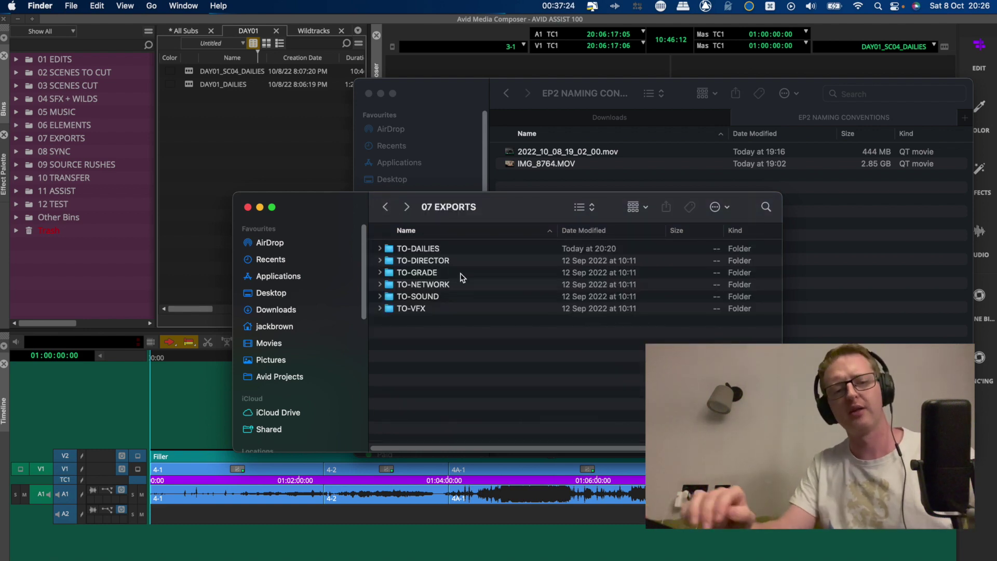
key(super+Up)
key(super+Up)
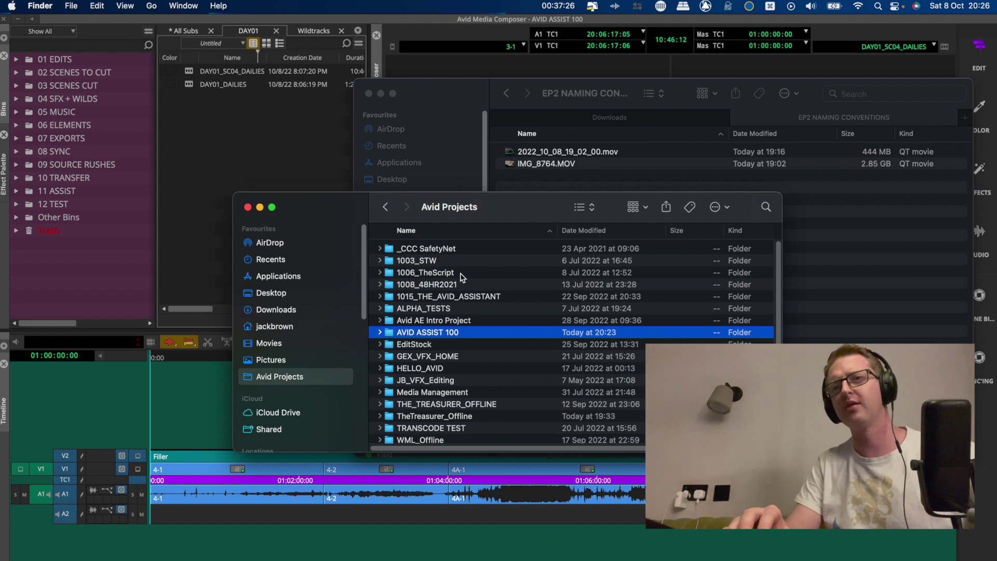
right_click(450, 333)
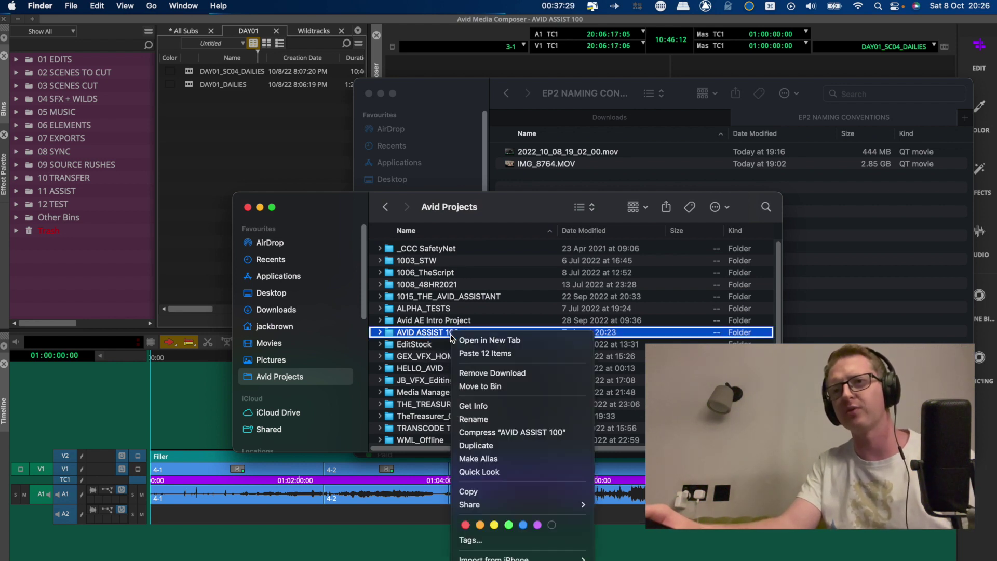
click(539, 436)
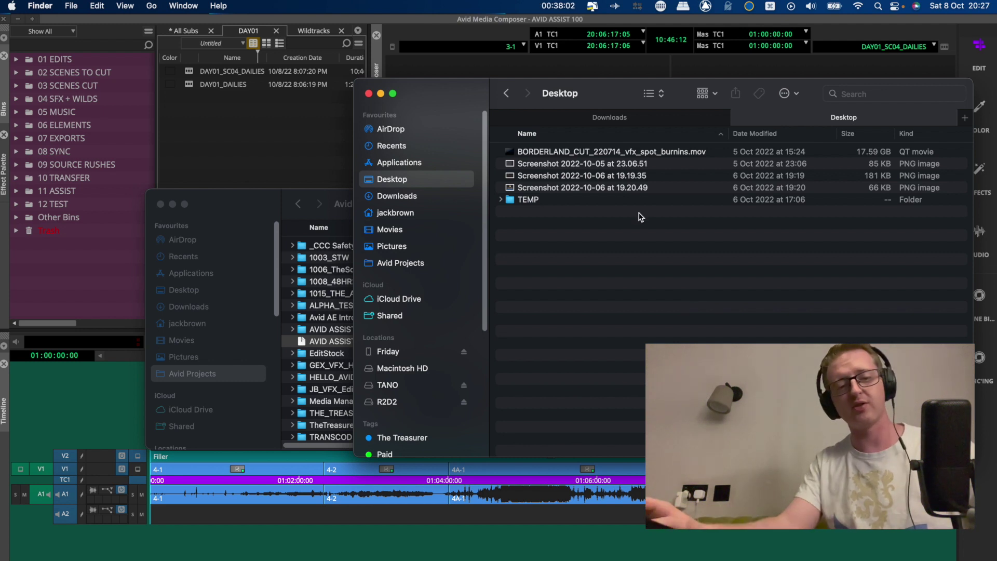
- Create a folder named AE100 BACKUPS on the Desktop and open it
key(super+shift+n)
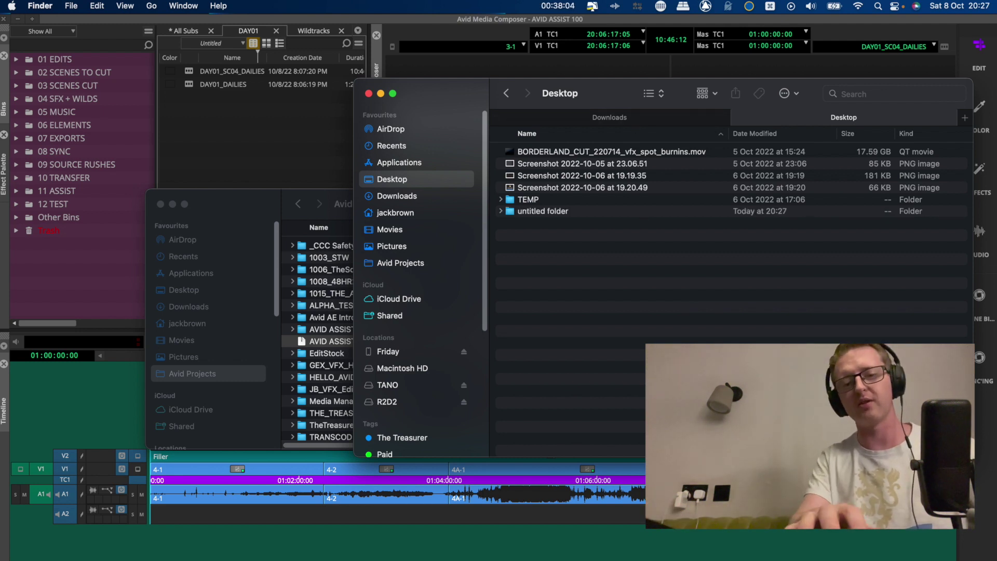
text(AE)
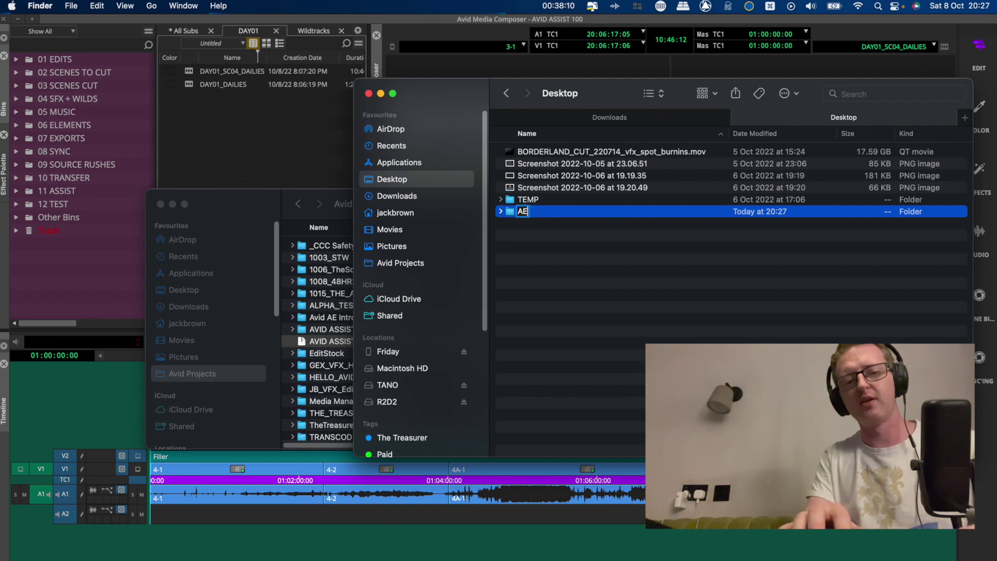
text(100 B)
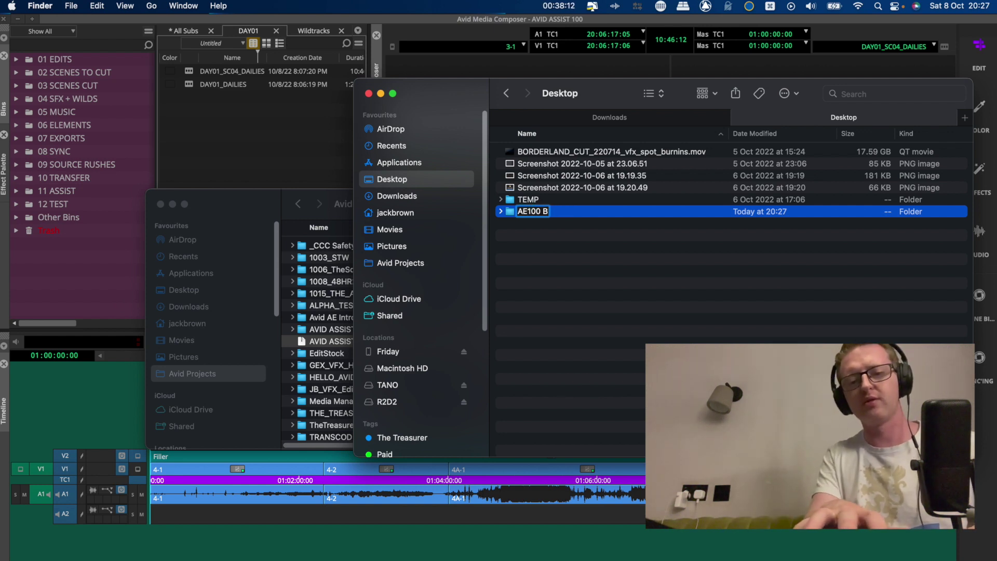
text(ACKUPS)
key(Return)
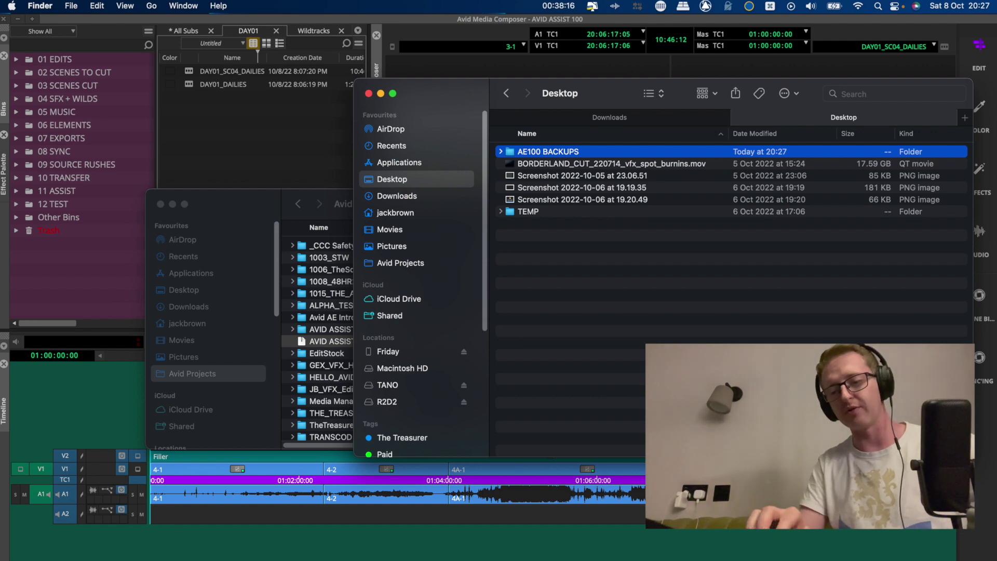
key(super+Down)
- Rename the AVID ASSIST 100 zip archive as 20221008 and move it into the AE100 BACKUPS folder
click(338, 341)
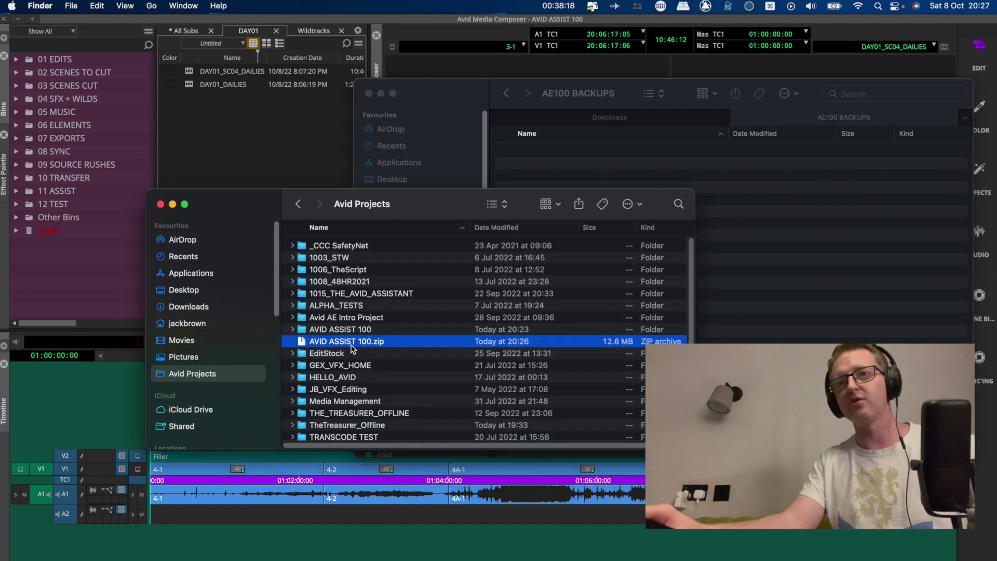
key(Return)
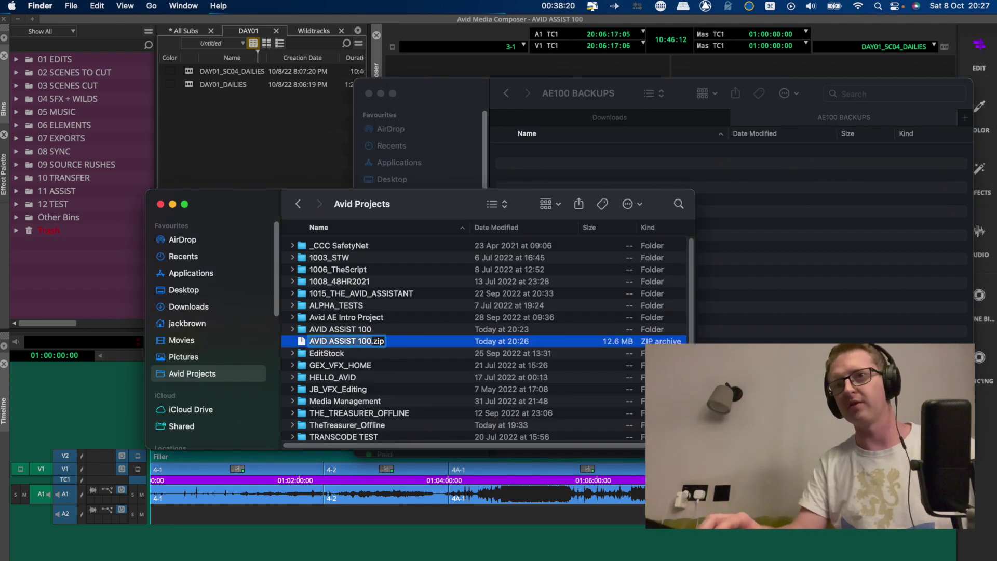
text(20)
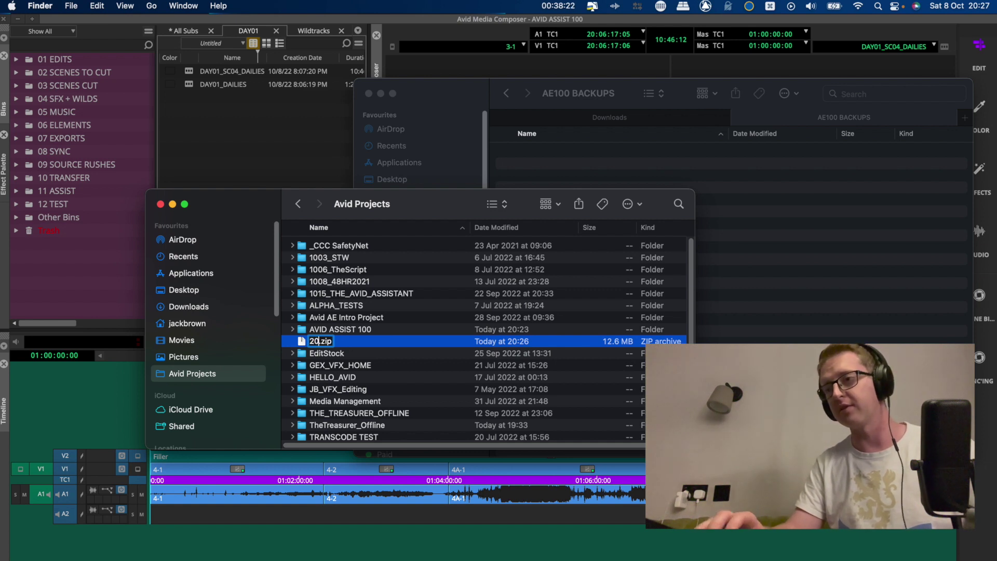
text(22)
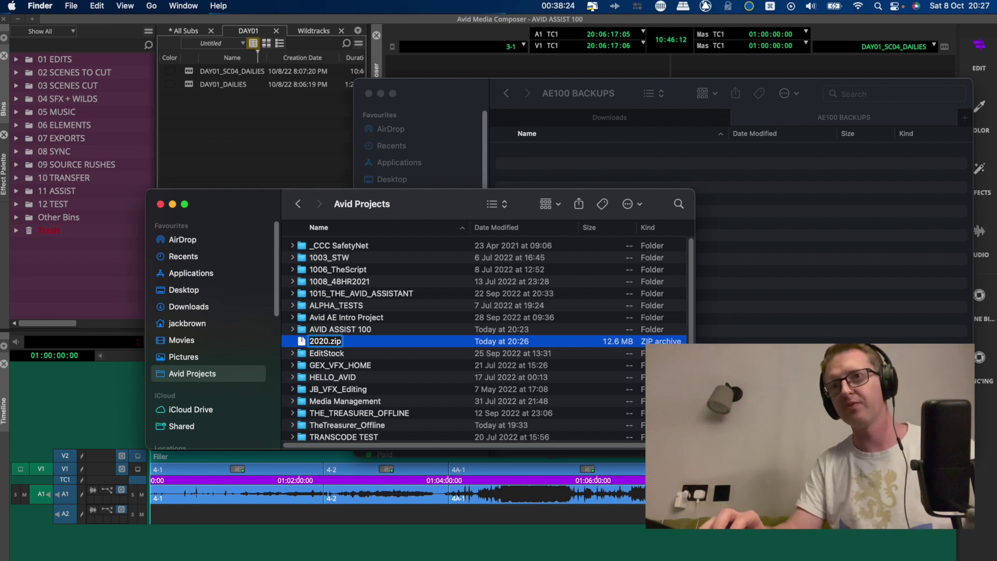
text(1008)
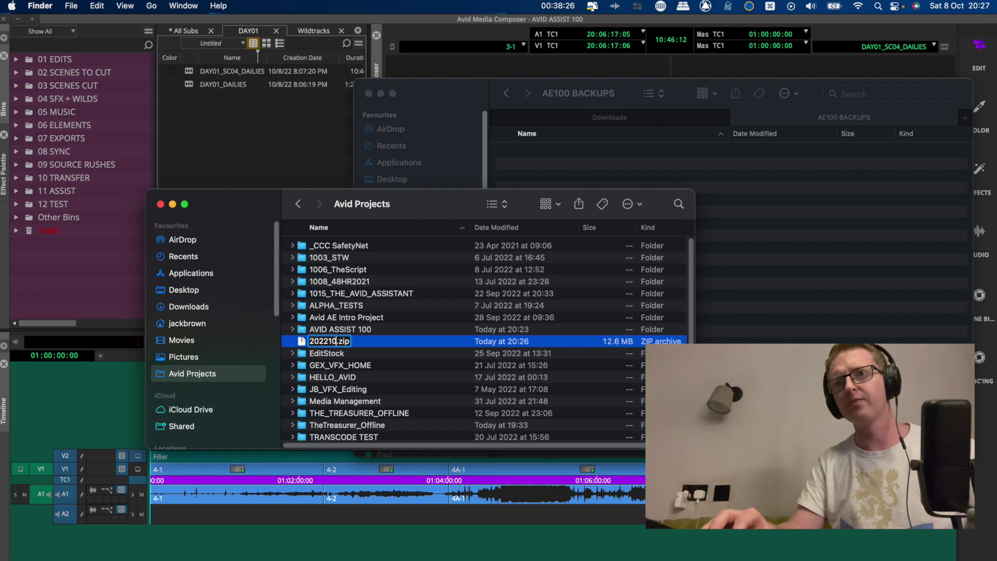
key(Return)
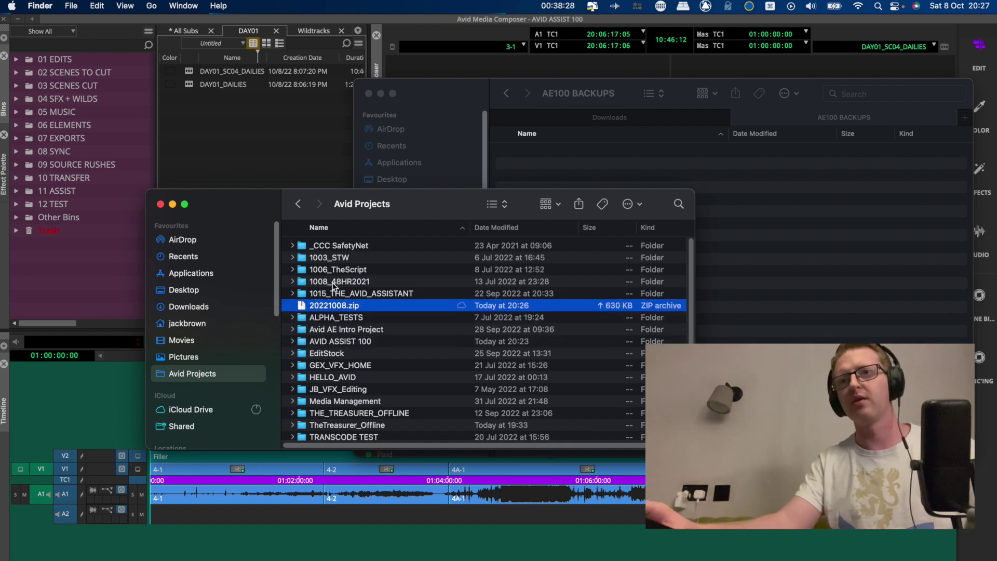
drag(353, 306, 552, 153)
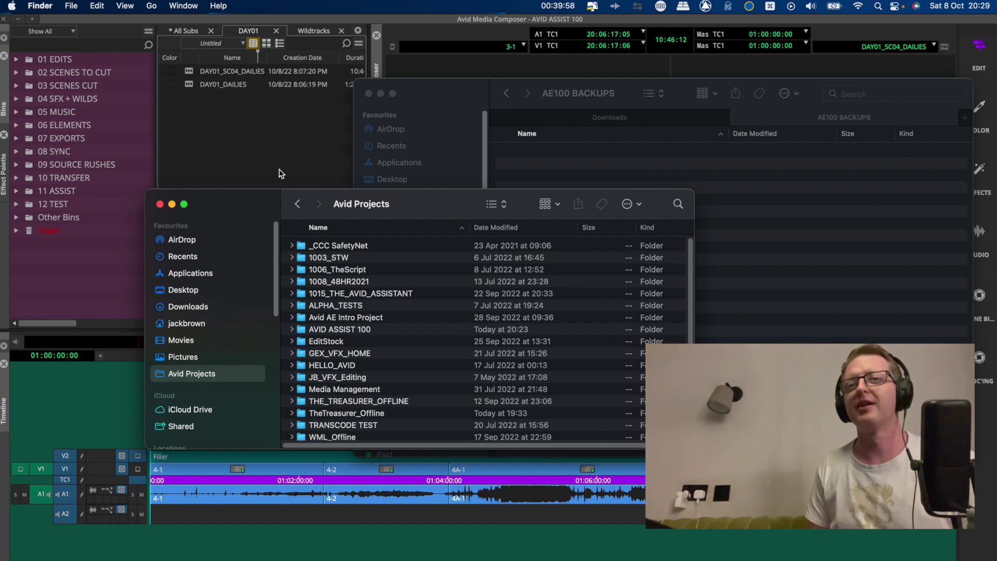
- Move the Avid Projects window aside, bring the AE100 BACKUPS window forward and return to Avid Media Composer
drag(394, 204, 549, 238)
click(479, 89)
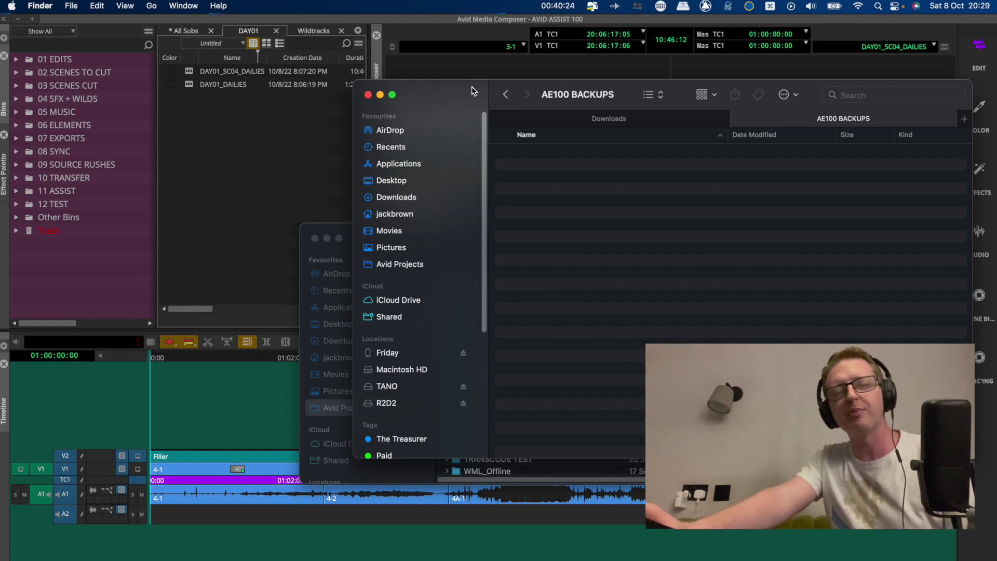
click(284, 140)
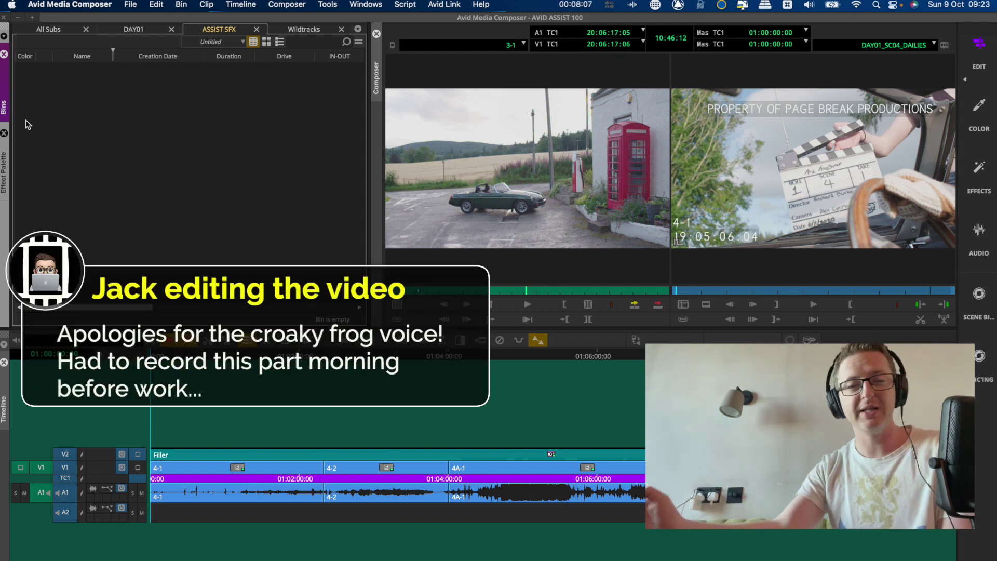
- Show the project's bin sidebar, point out the 05 MUSIC and 04 SFX + WILDS folders, and hide the sidebar again
click(10, 105)
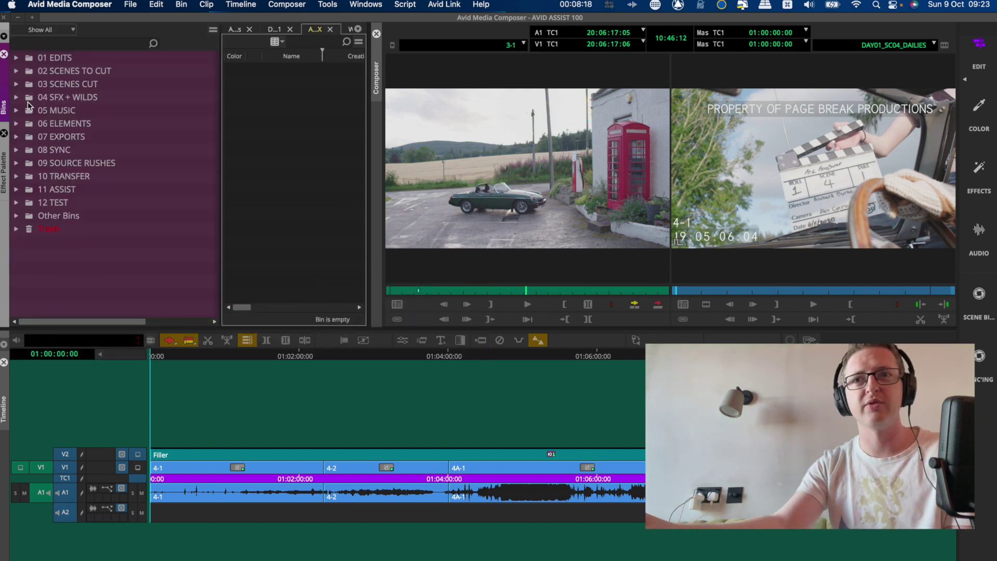
click(23, 99)
click(12, 110)
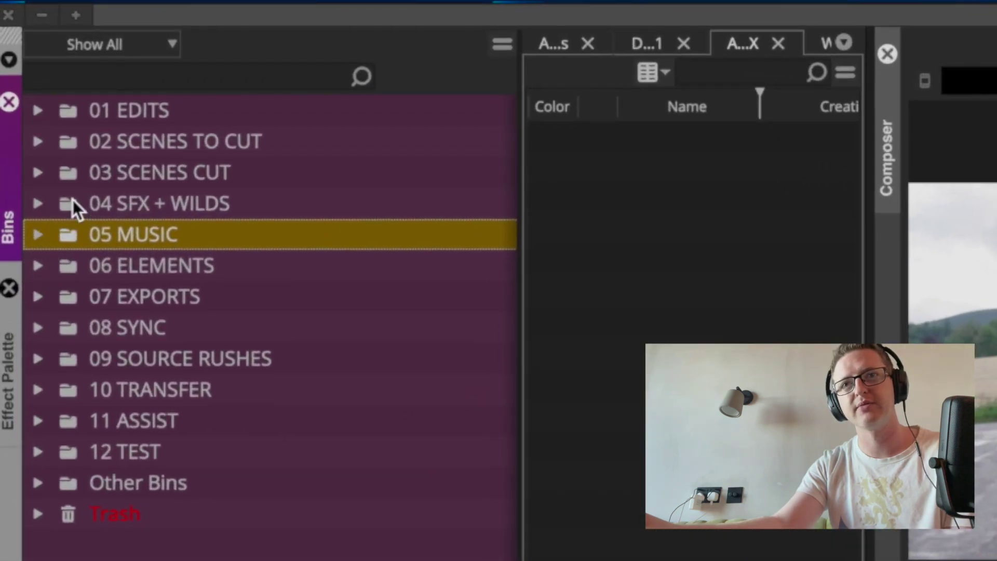
click(64, 210)
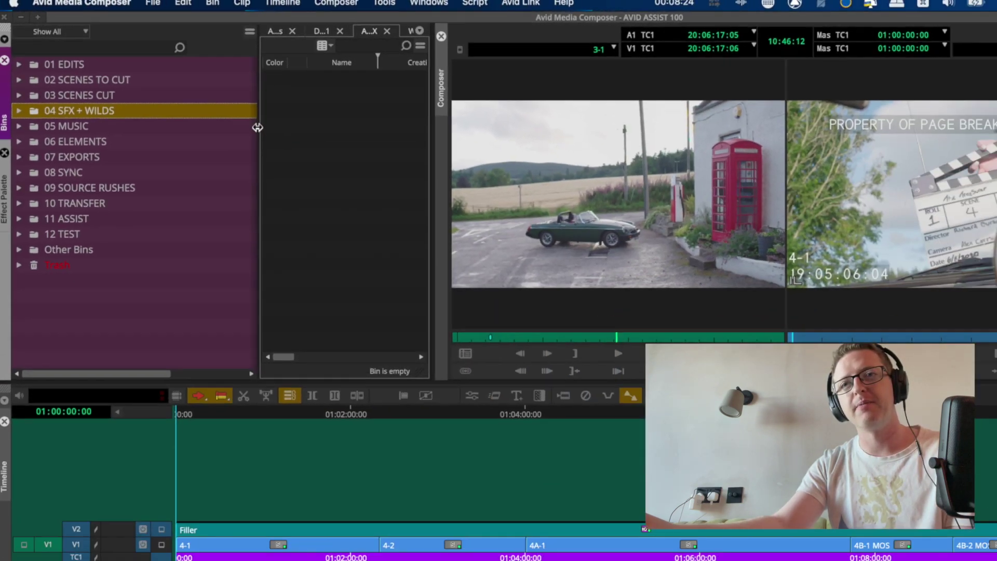
click(257, 128)
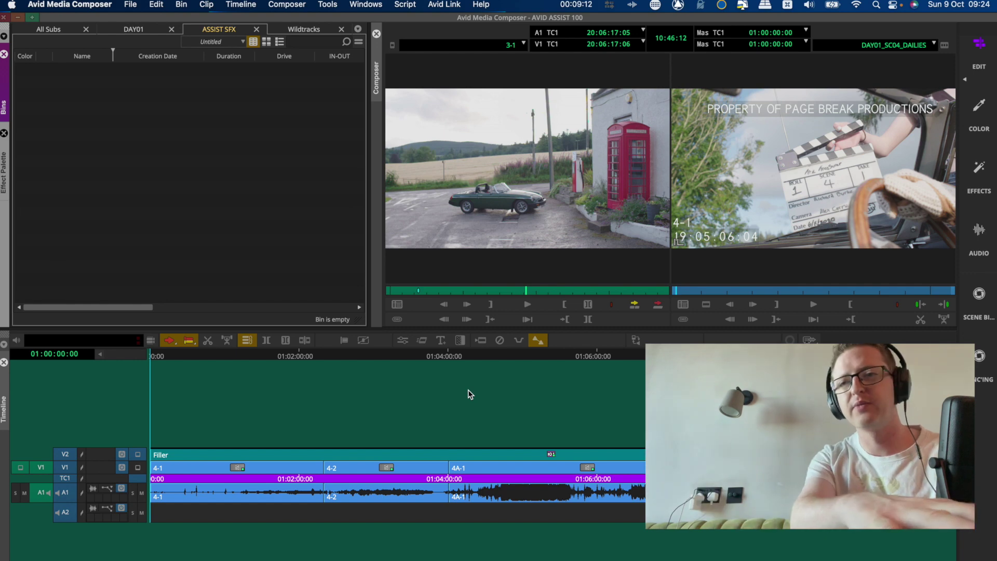
- Switch to the Music app and begin a search, and open 4K Video Downloader from the Applications folder
key(super+Tab)
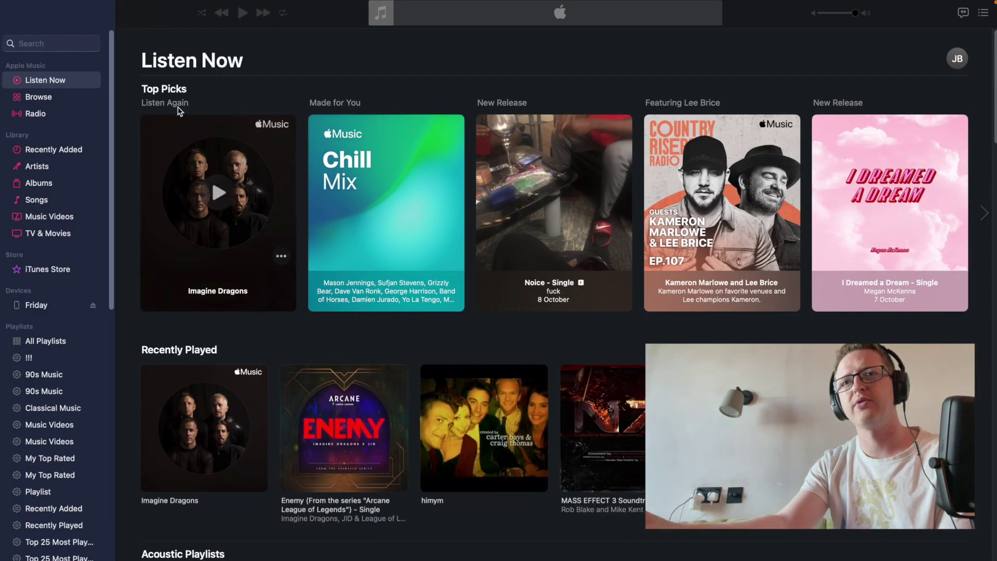
click(79, 41)
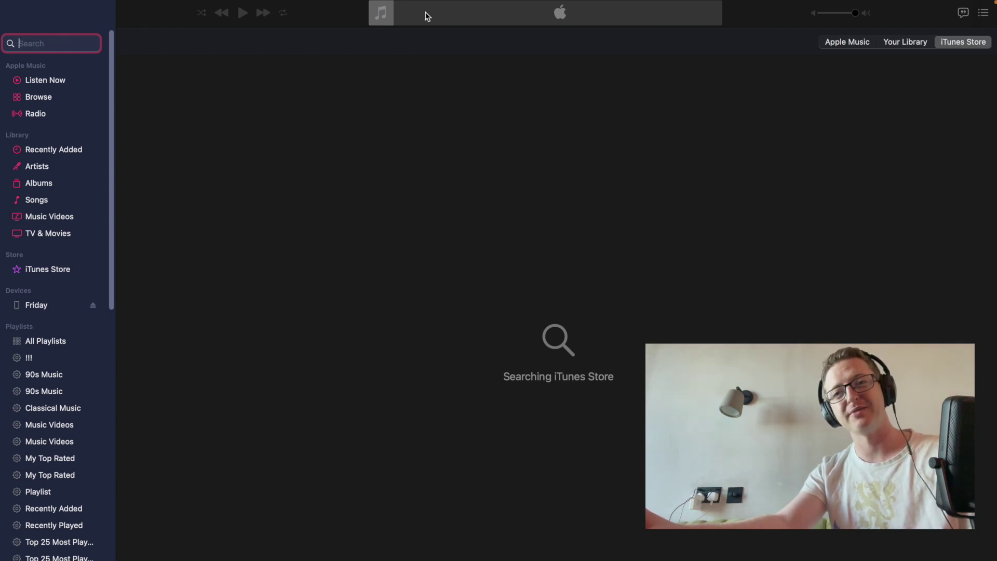
click(868, 559)
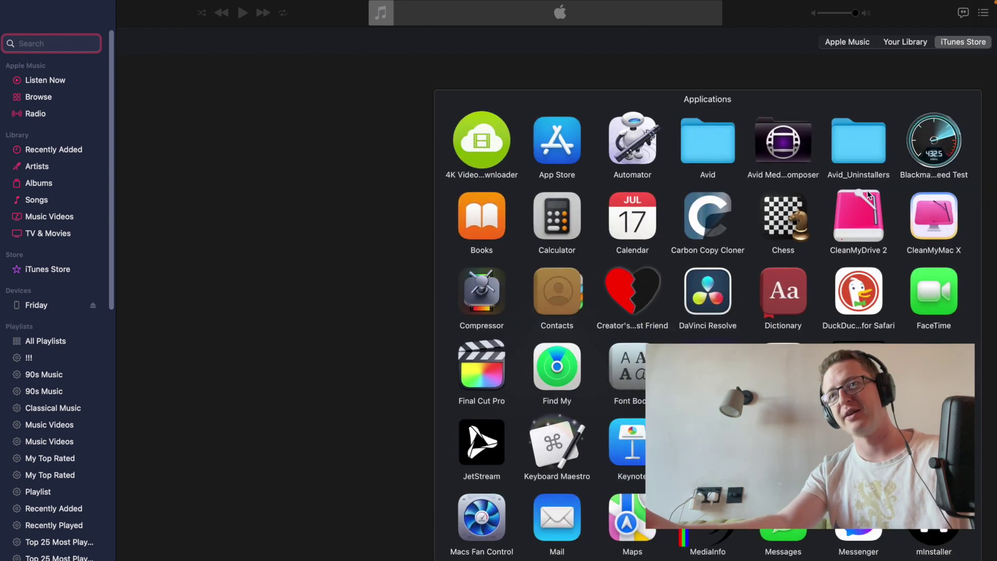
click(490, 144)
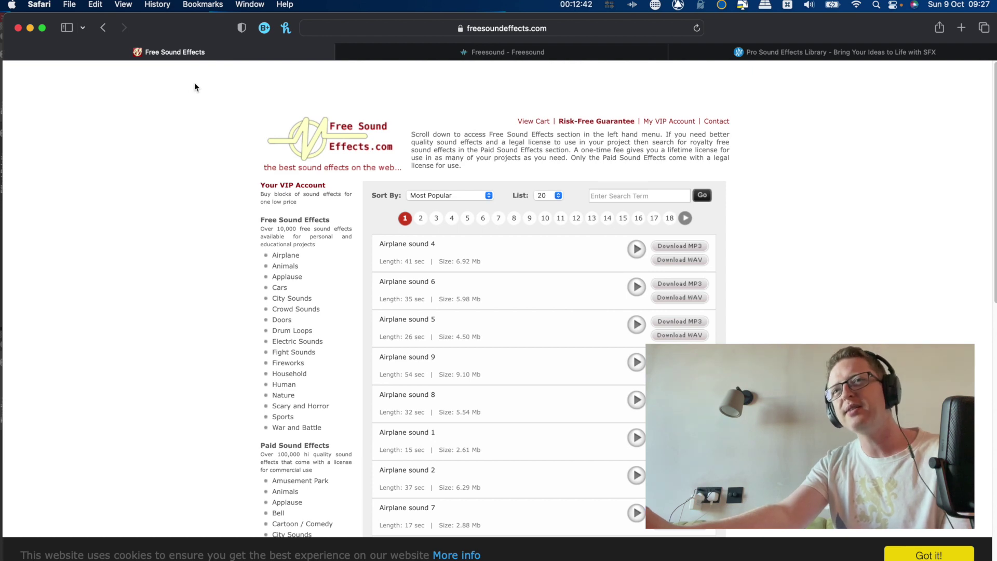
- View the Freesound and Pro Sound Effects websites in Safari as sources of sound effects
click(540, 52)
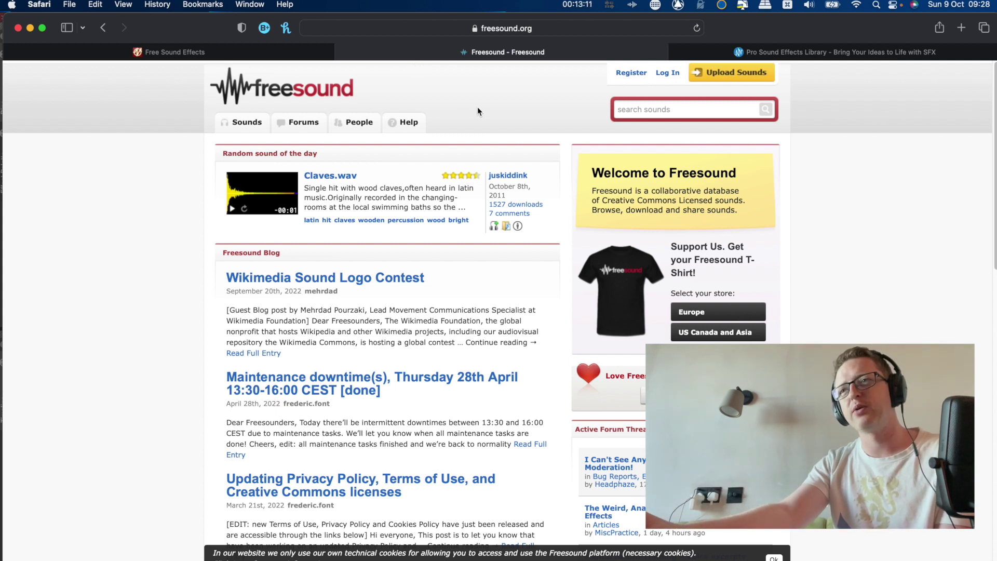
click(862, 54)
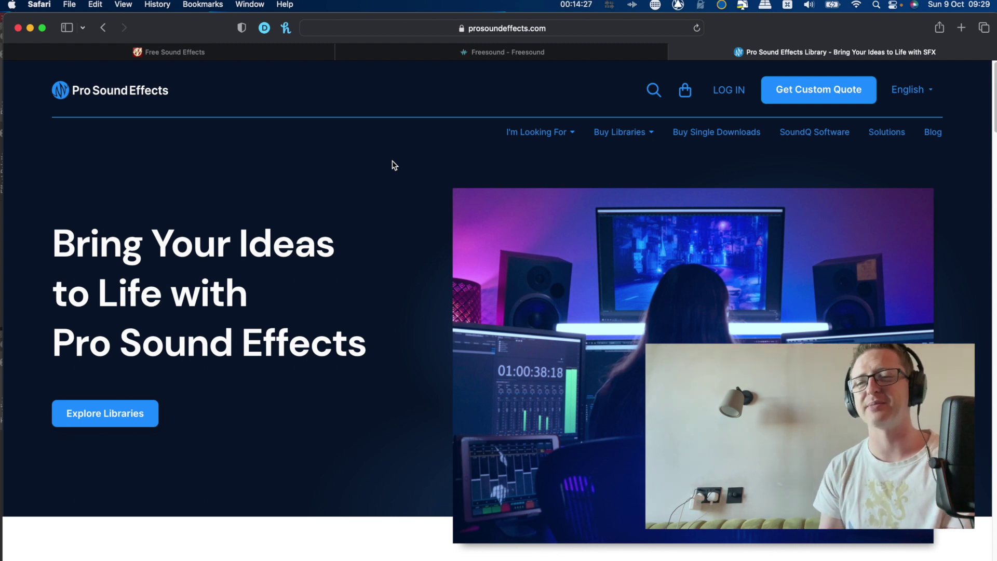
- Switch to Finder, open the SFX folder in RESOURCES, compare the Pro Sound Effects First and Essentials folders, and open Essentials
key(super+Tab)
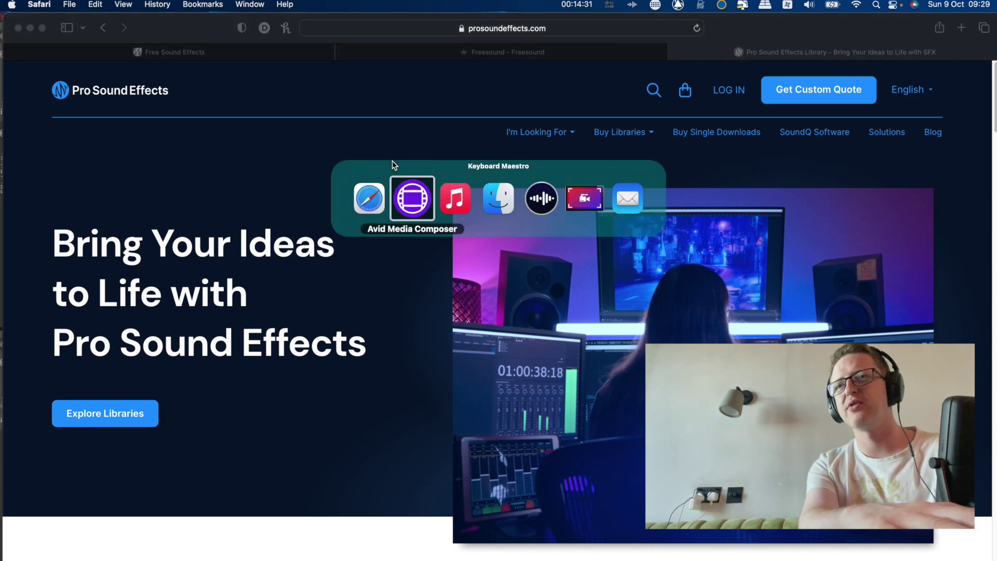
key(super+Tab)
key(super+Tab)
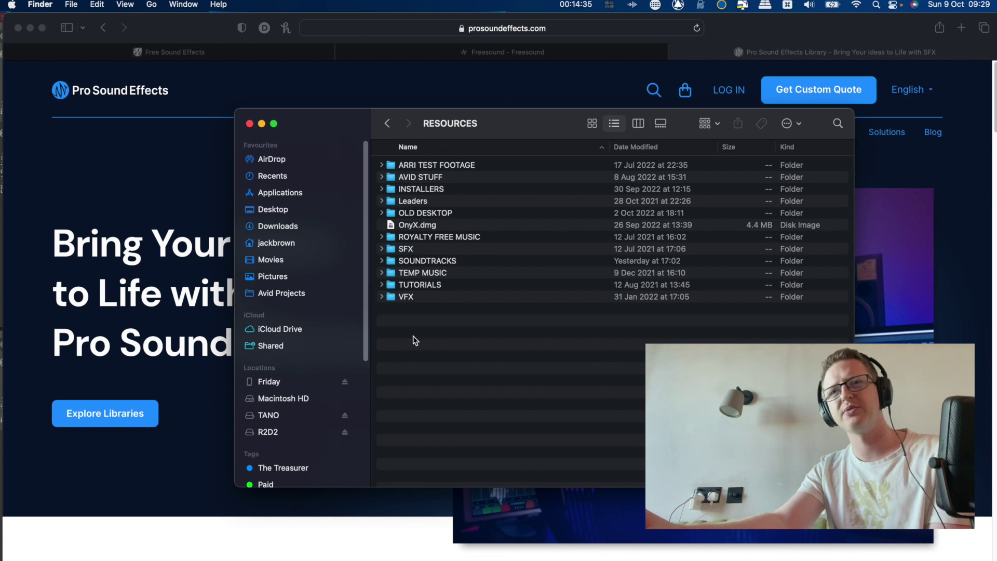
double_click(447, 249)
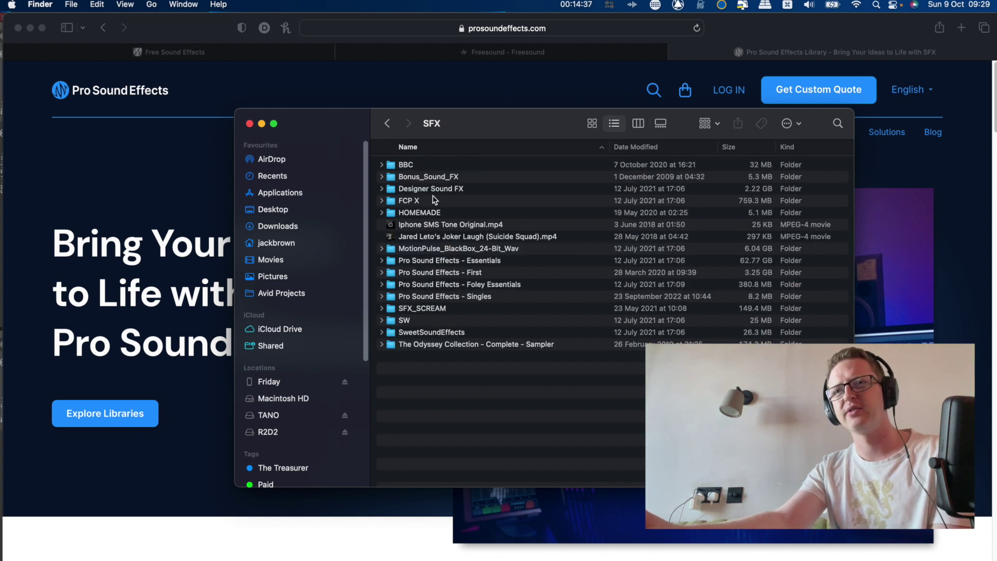
click(517, 261)
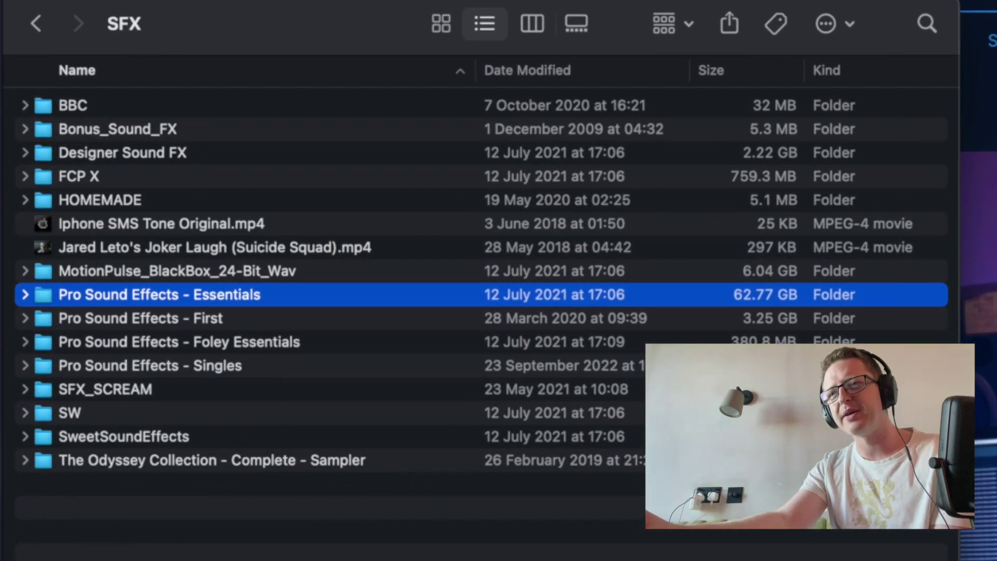
click(755, 319)
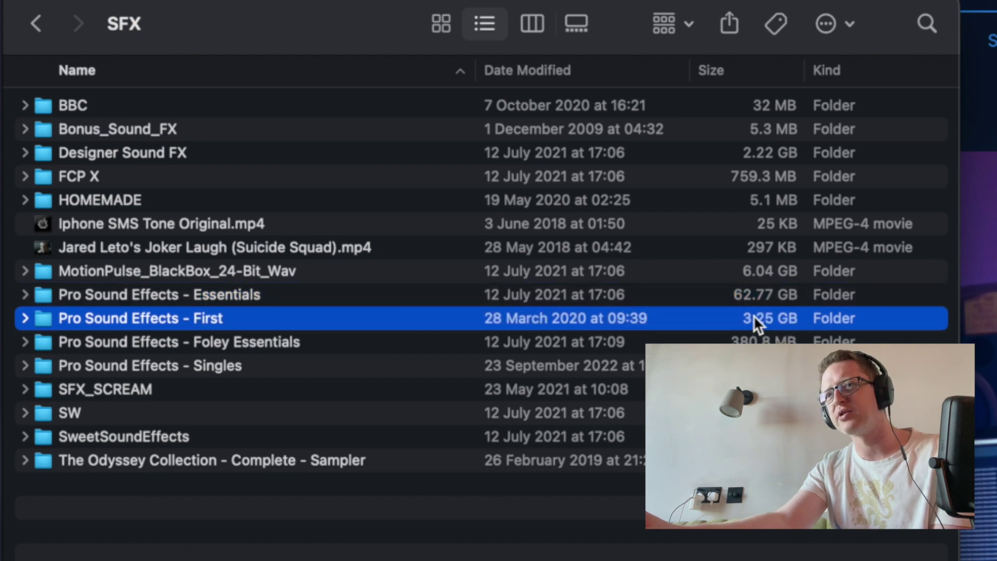
click(609, 294)
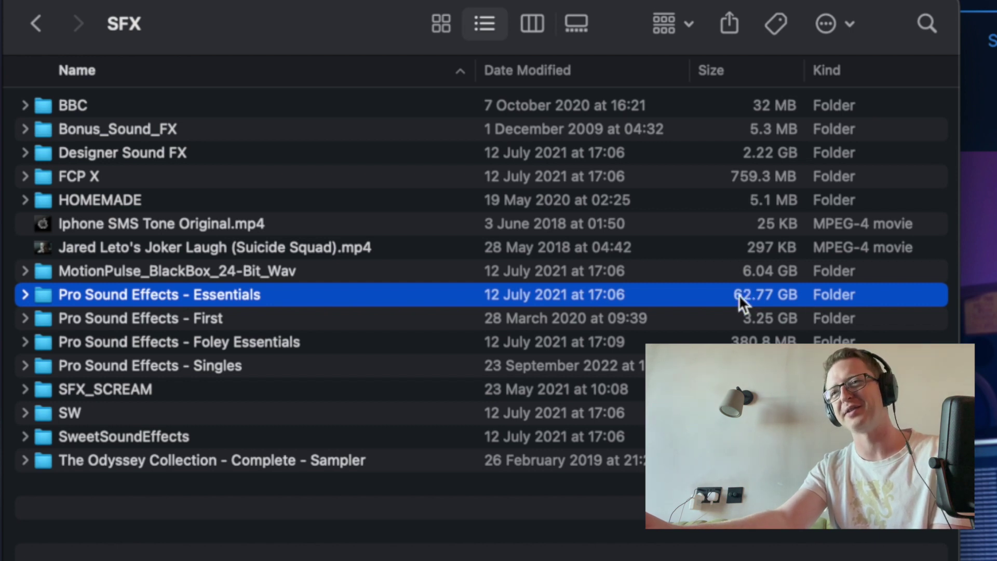
double_click(255, 294)
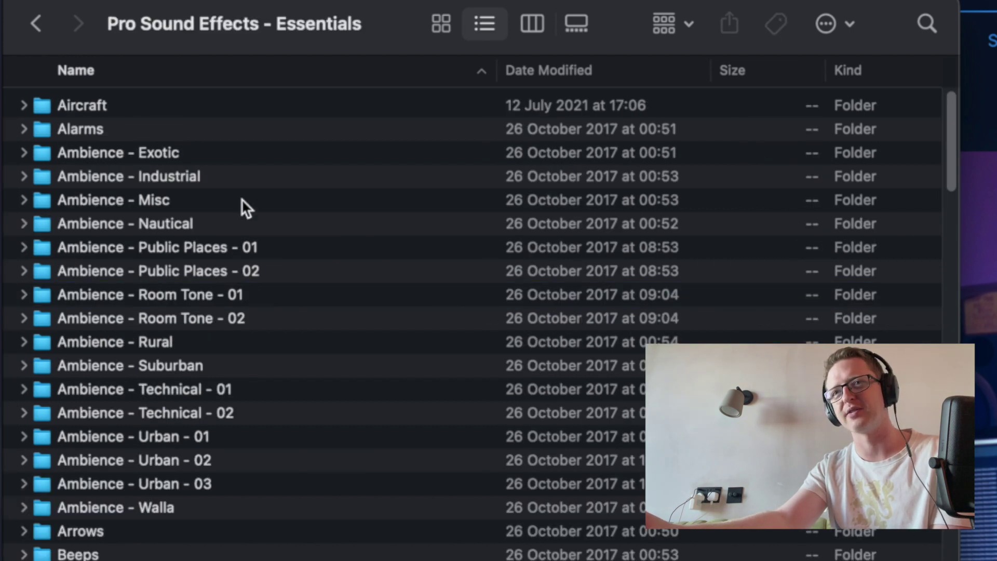
- Look through the sound categories in the Pro Sound Effects - Essentials folder and return to the SFX folder
scroll(126, 192, down, 2)
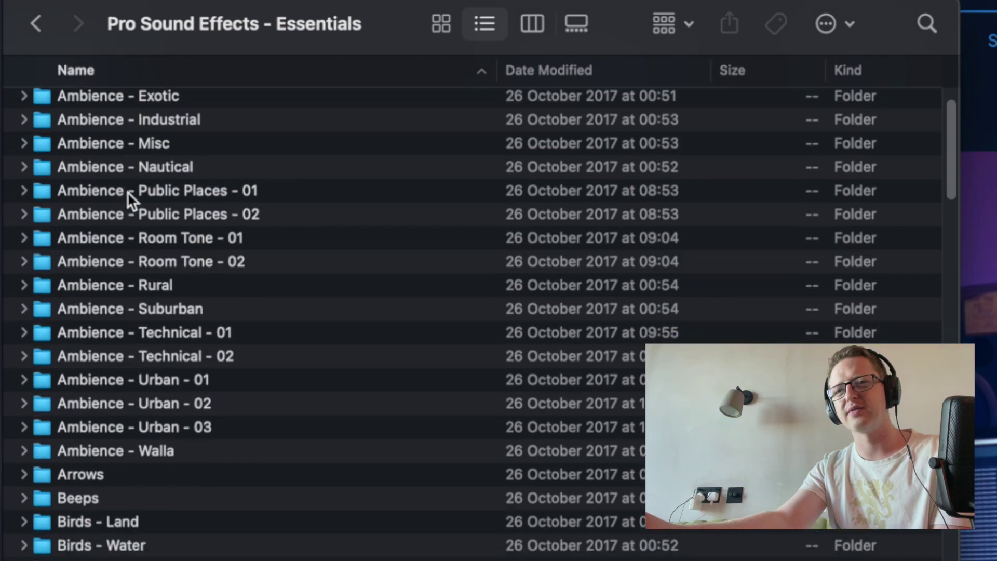
scroll(127, 191, down, 15)
scroll(225, 392, down, 2)
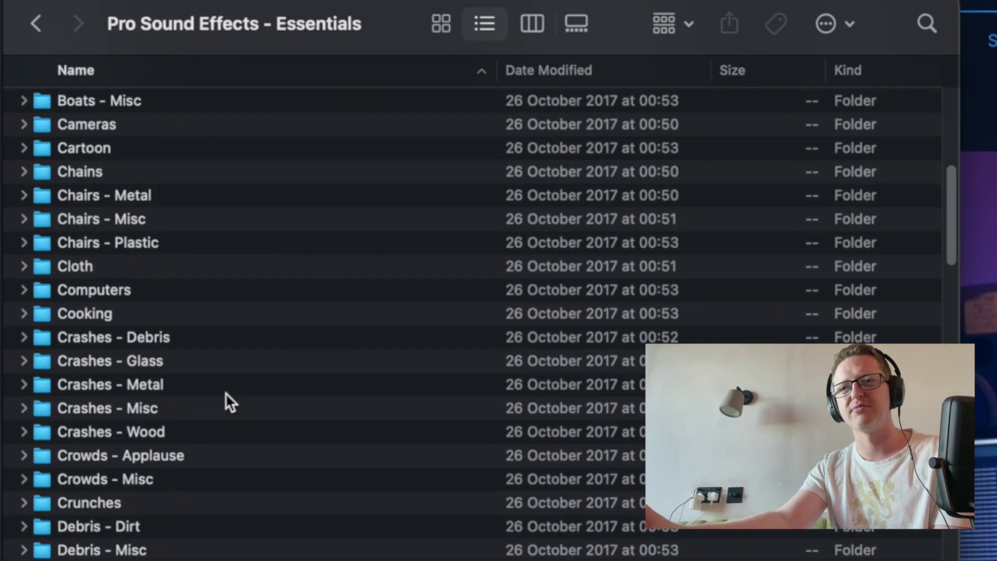
scroll(226, 392, down, 10)
scroll(226, 395, down, 5)
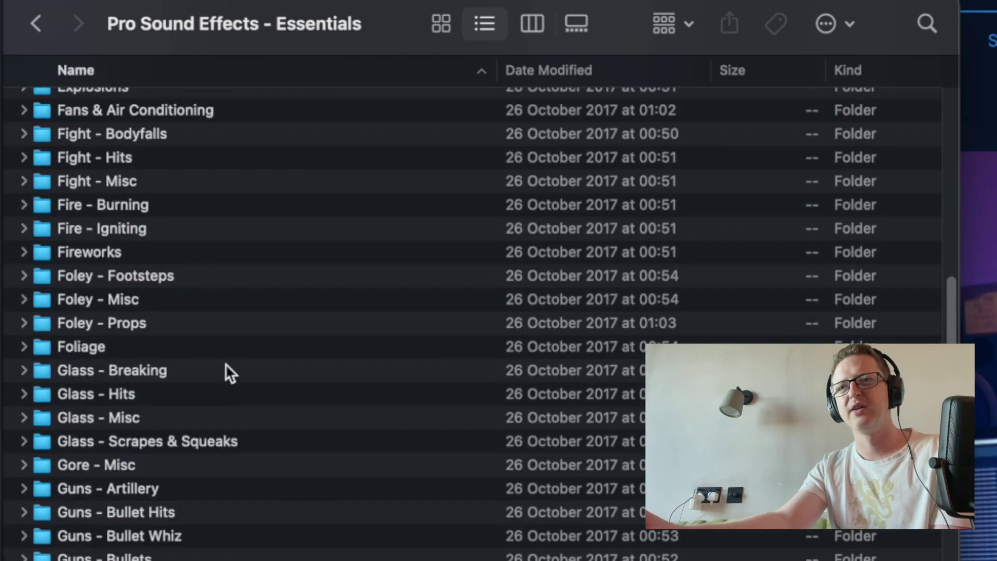
scroll(226, 364, down, 15)
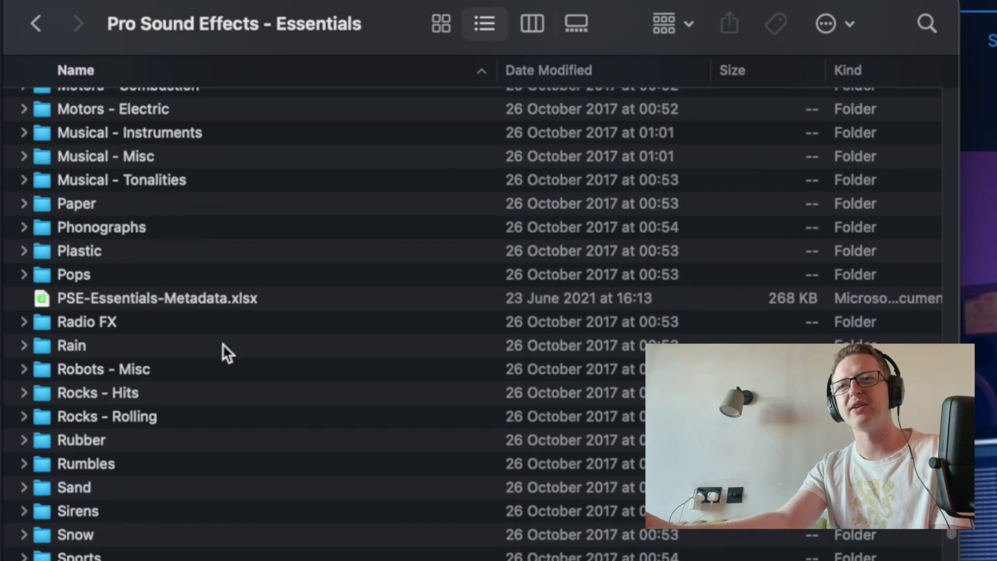
scroll(222, 345, down, 5)
scroll(222, 345, down, 10)
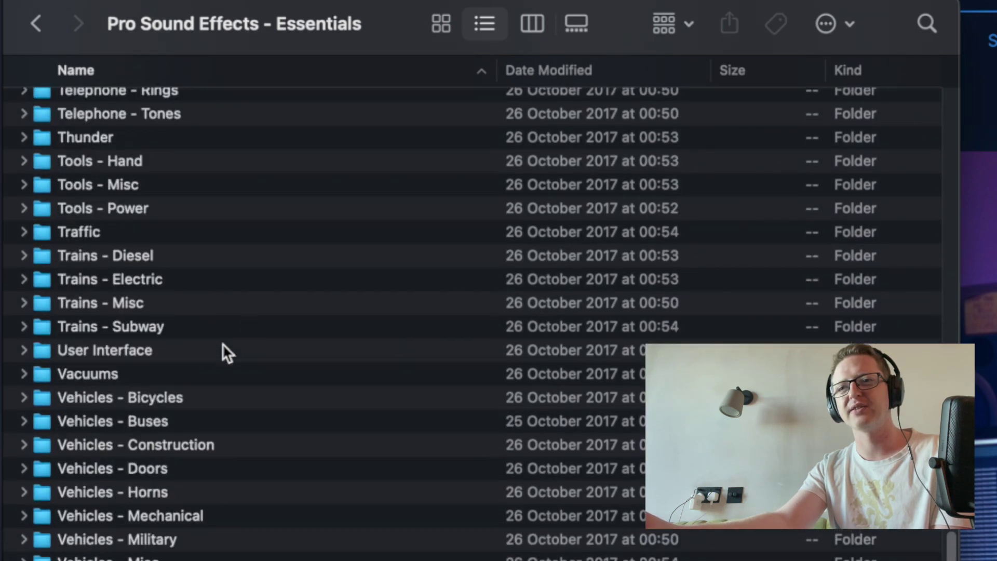
scroll(226, 342, down, 10)
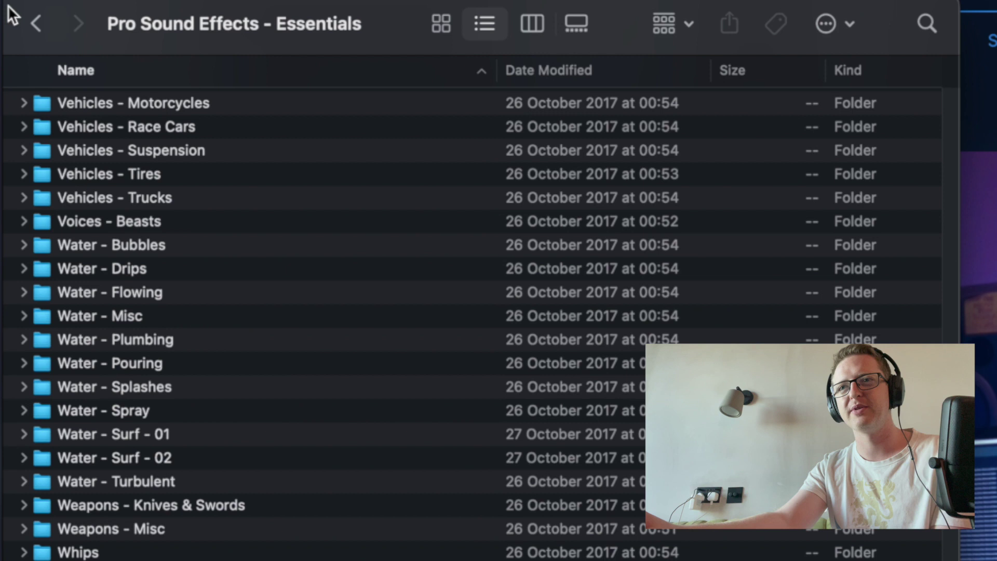
click(38, 23)
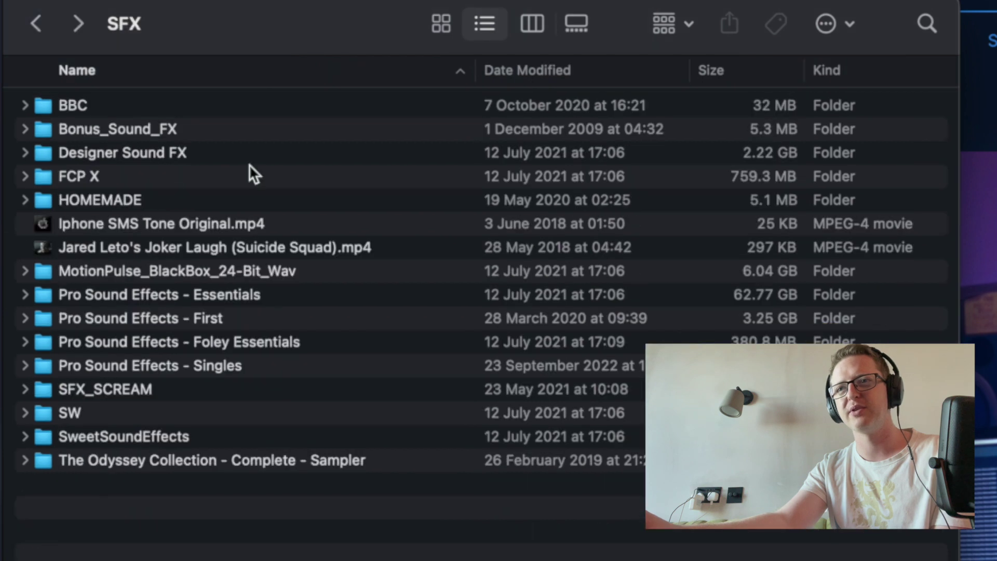
- Search the SFX folder for "cap", select Cappuchino_machine.wav among the matches, and clear the search
click(930, 16)
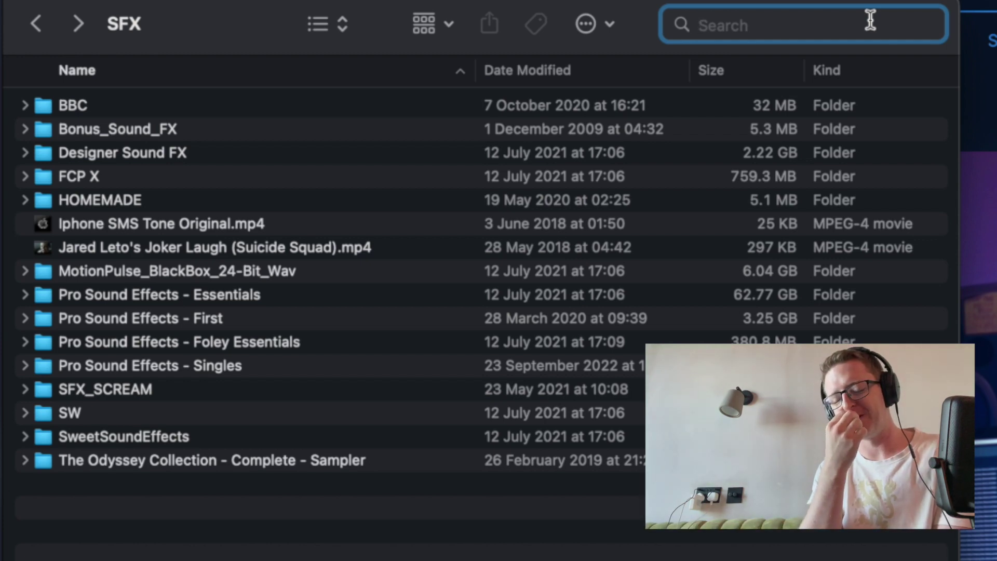
text(cap)
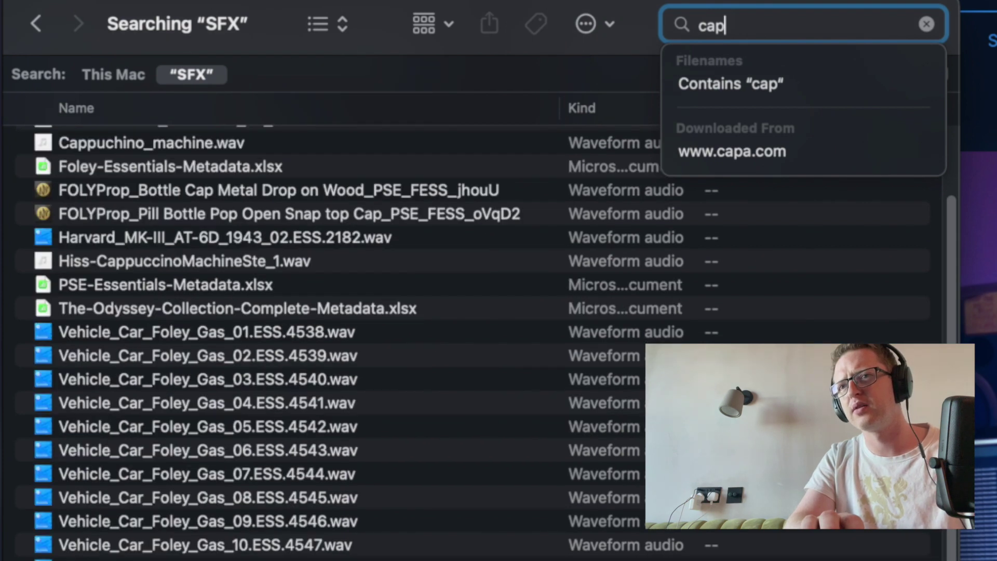
click(258, 139)
scroll(259, 150, up, 3)
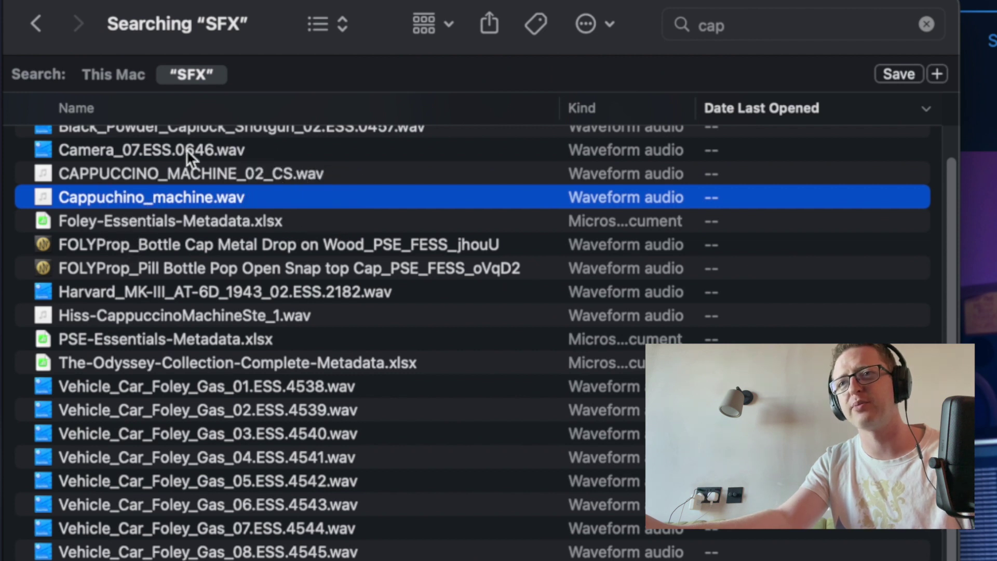
scroll(212, 171, up, 2)
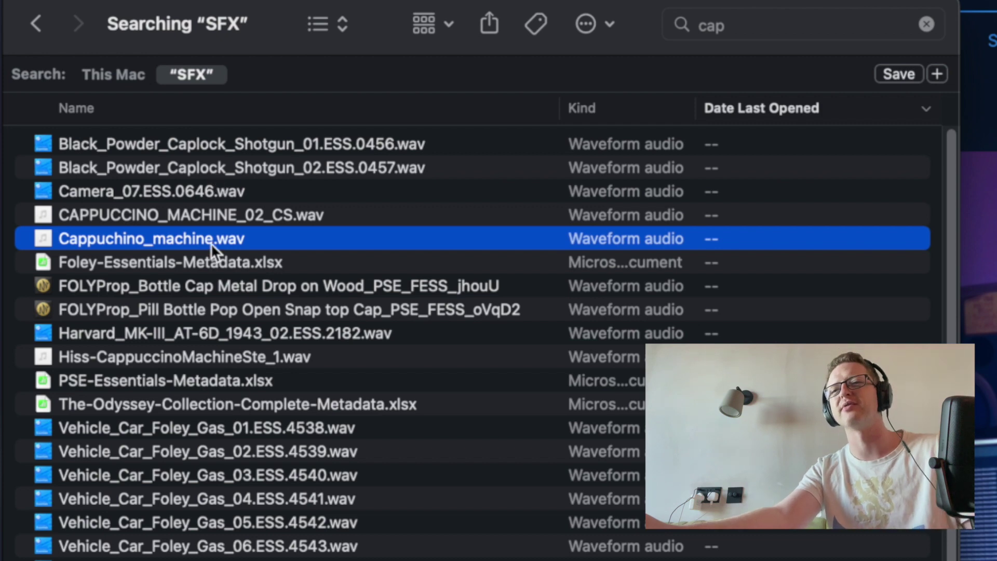
click(927, 24)
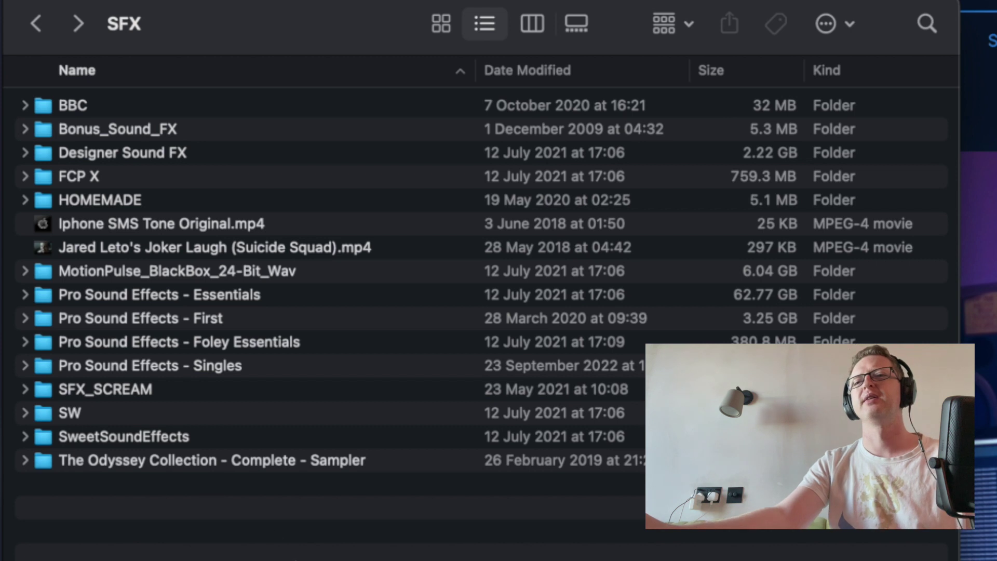
- Point out the Pro Sound Effects Essentials and First folders, and expand the Singles folder to view its files before collapsing it
click(192, 247)
click(279, 298)
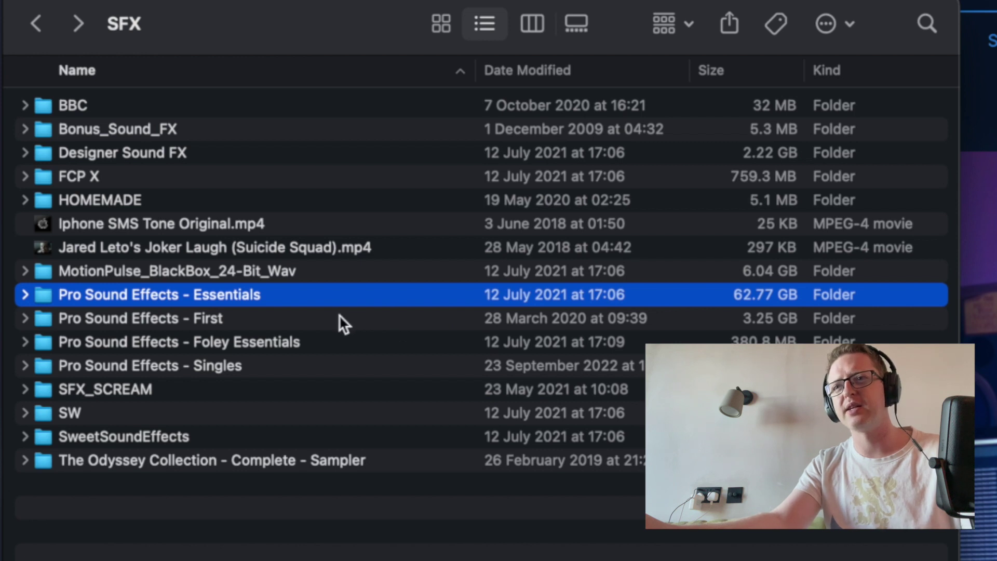
click(107, 320)
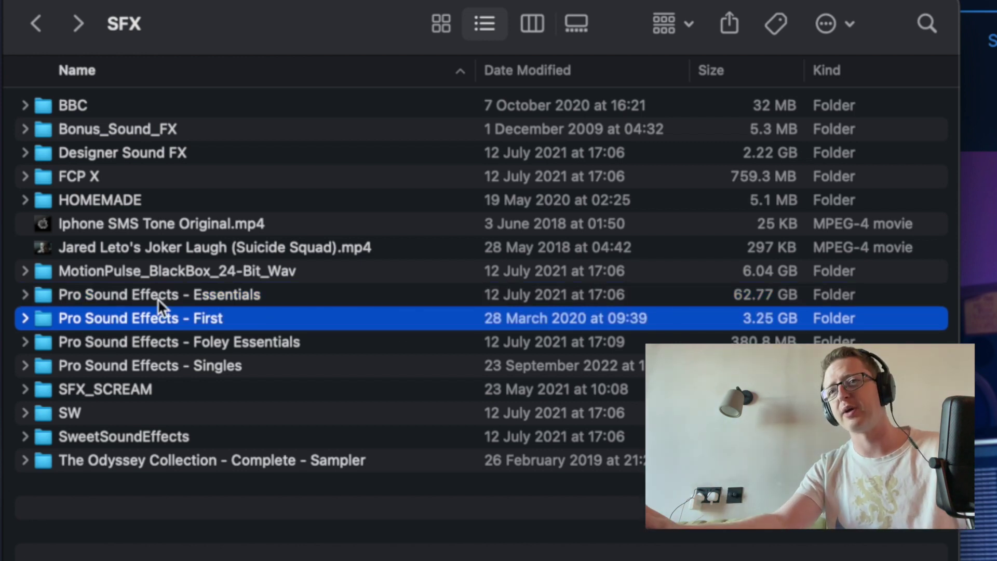
click(113, 363)
click(27, 366)
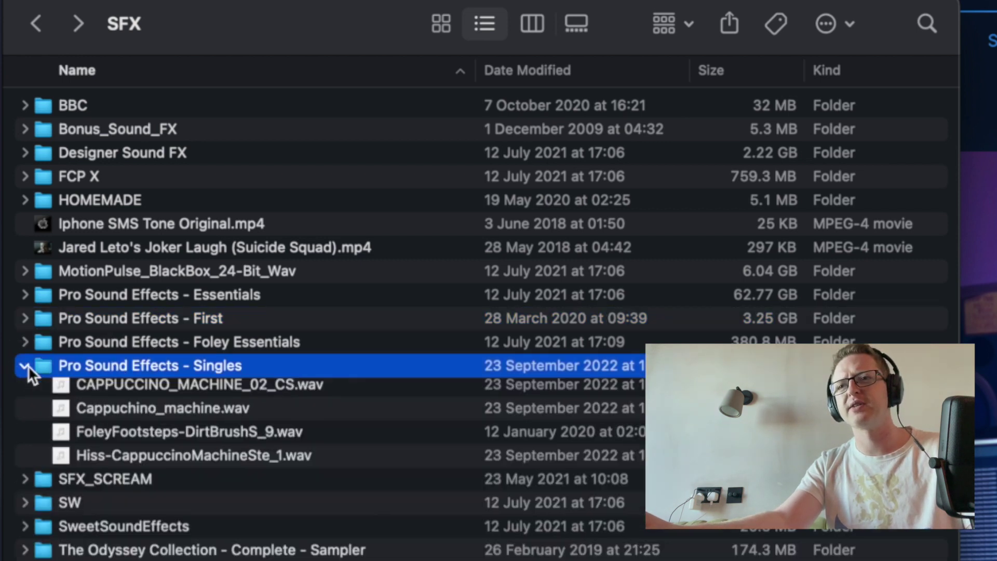
click(28, 366)
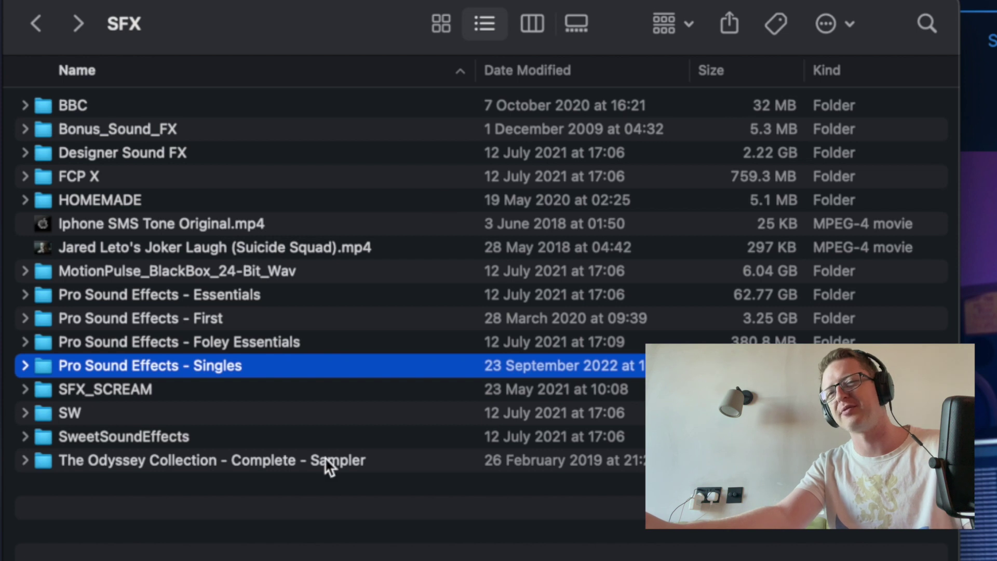
- Point out The Odyssey Collection, SweetSoundEffects, BBC and HOMEMADE folders, and clear the selection
click(163, 437)
click(161, 461)
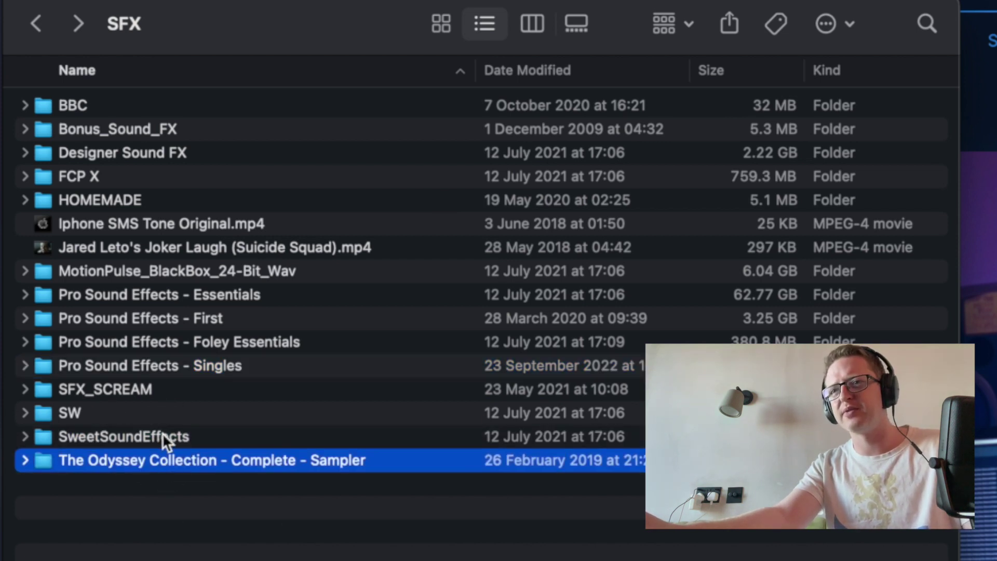
click(162, 436)
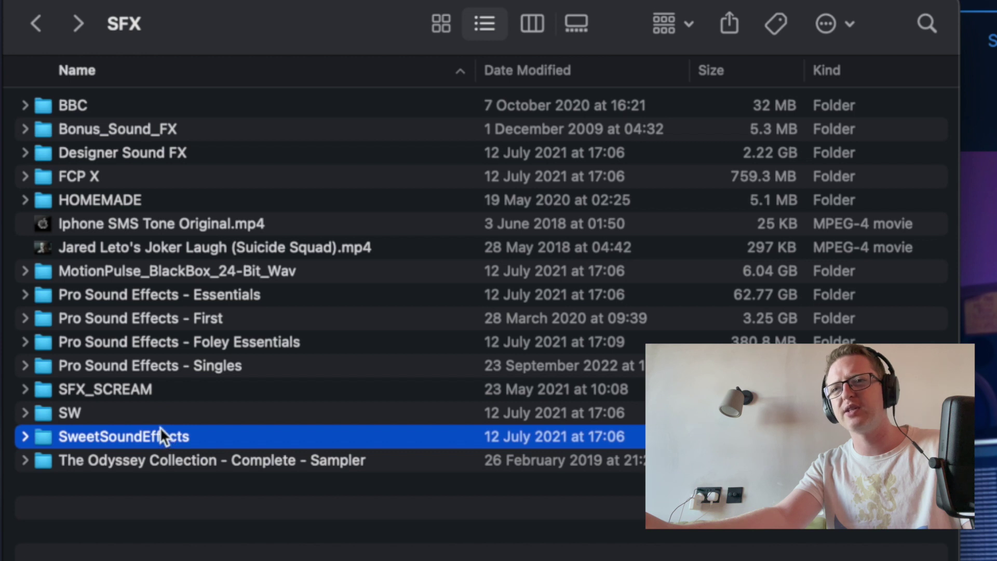
click(149, 107)
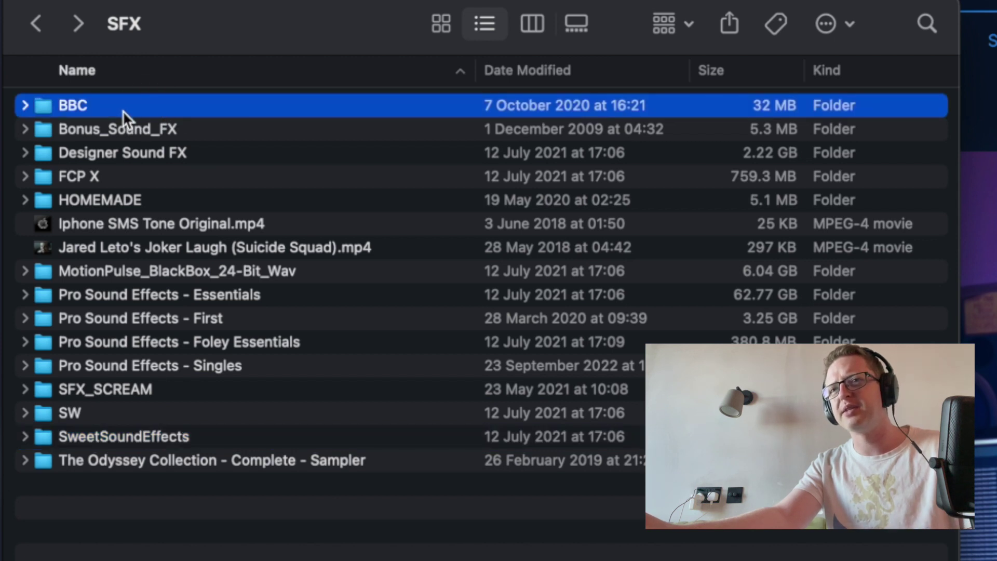
super+click(163, 95)
click(126, 203)
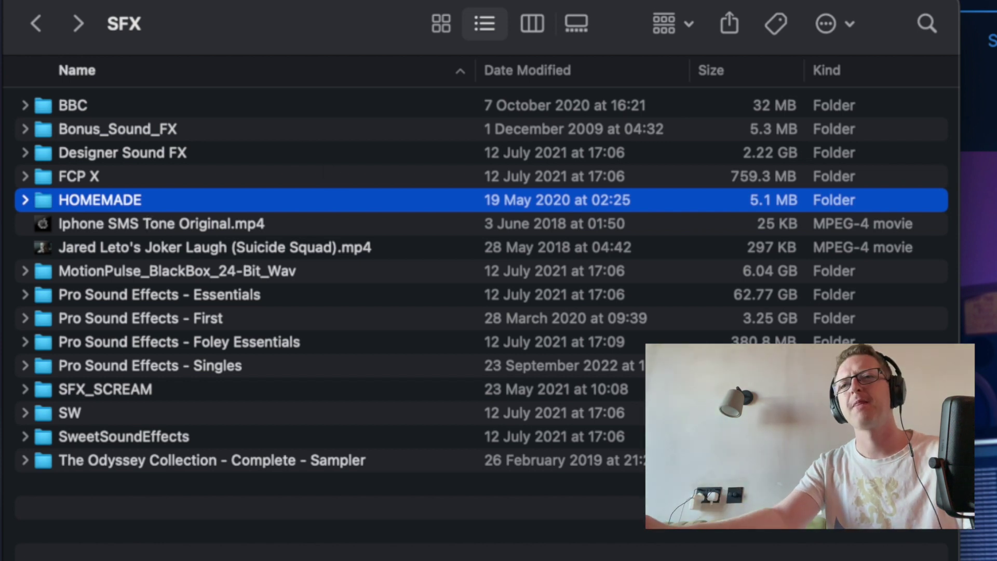
click(290, 554)
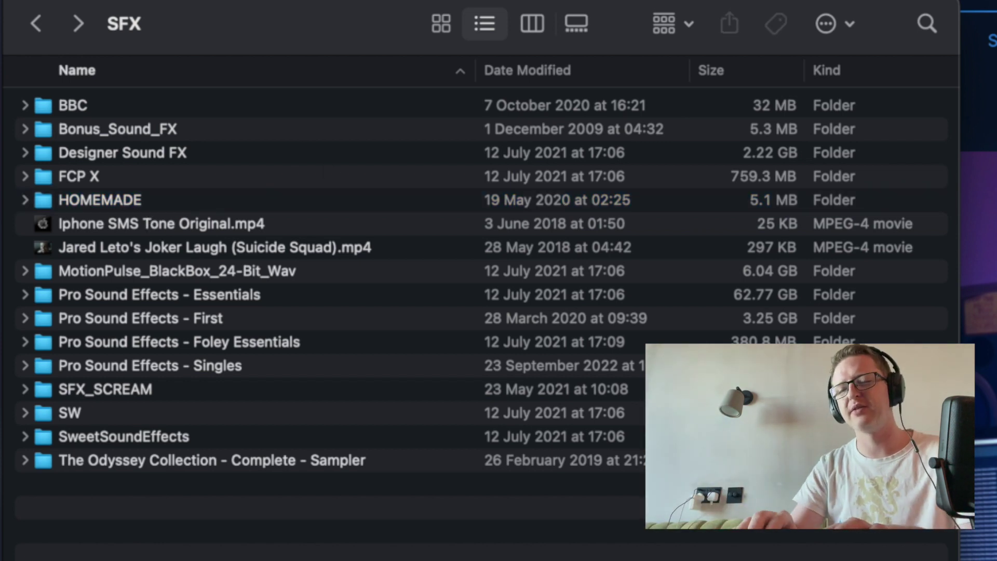
- Go up to the RESOURCES folder, view the PROJECT SETUP template folders inside AVID STUFF, and collapse them again
key(super+Up)
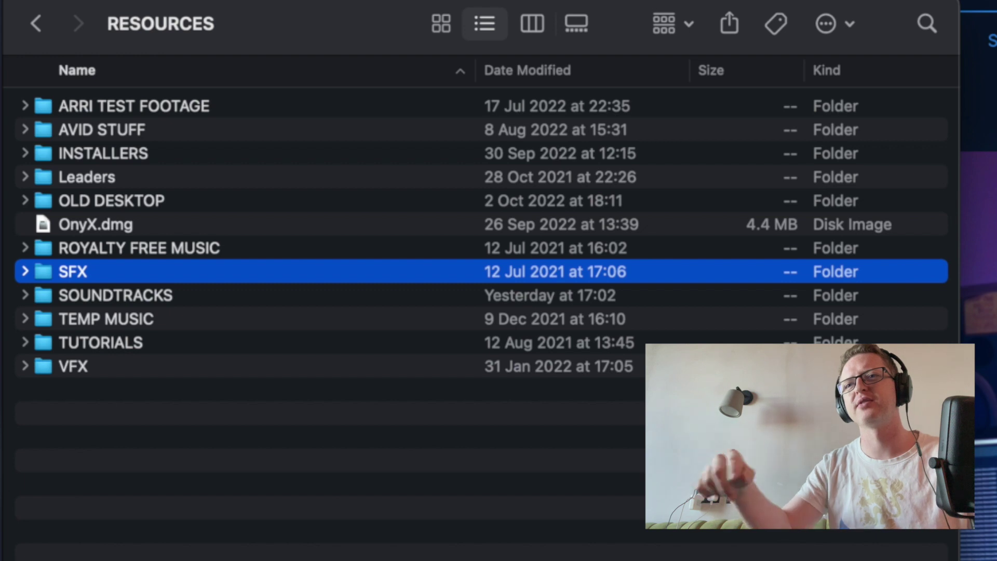
click(391, 495)
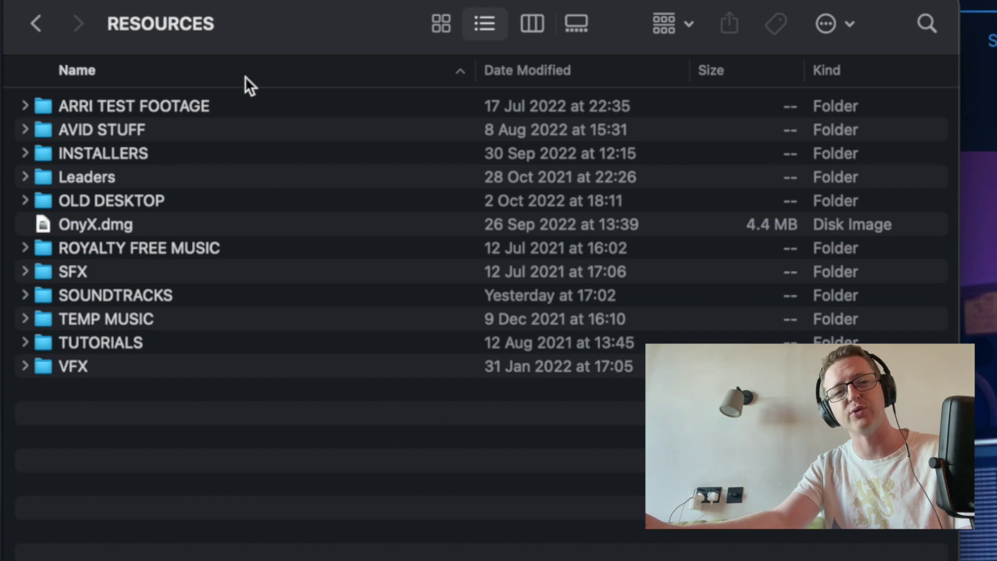
click(158, 438)
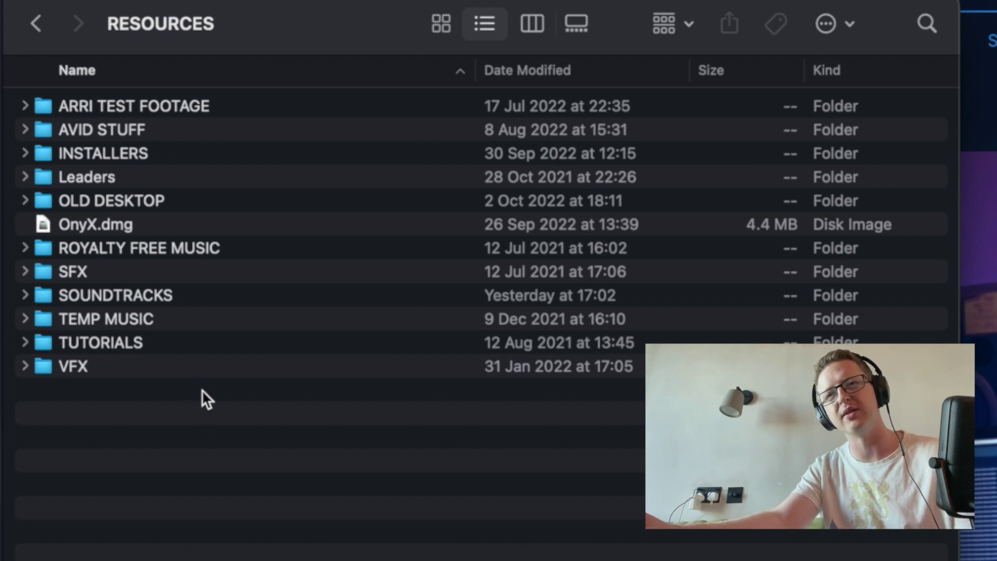
click(36, 136)
click(23, 132)
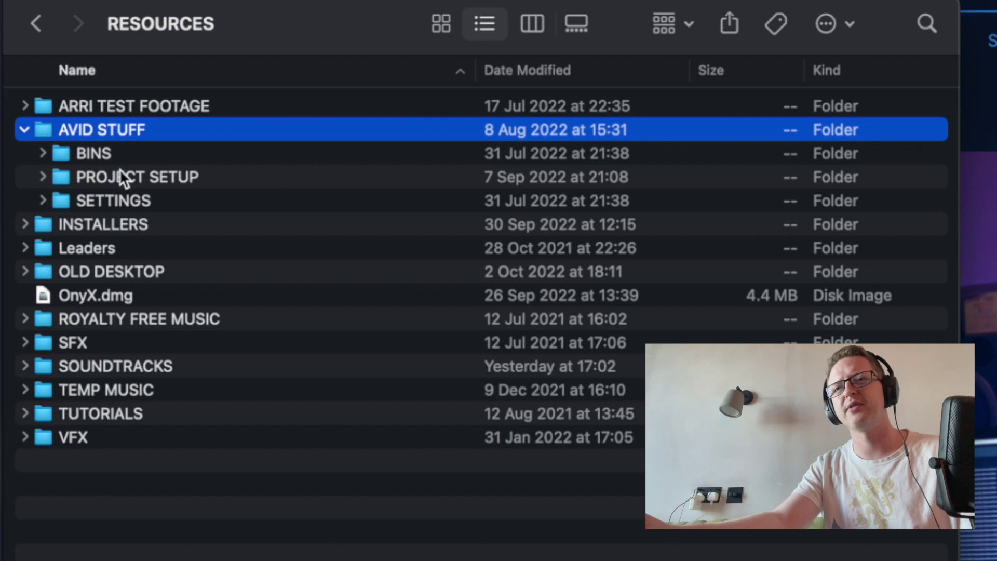
click(65, 201)
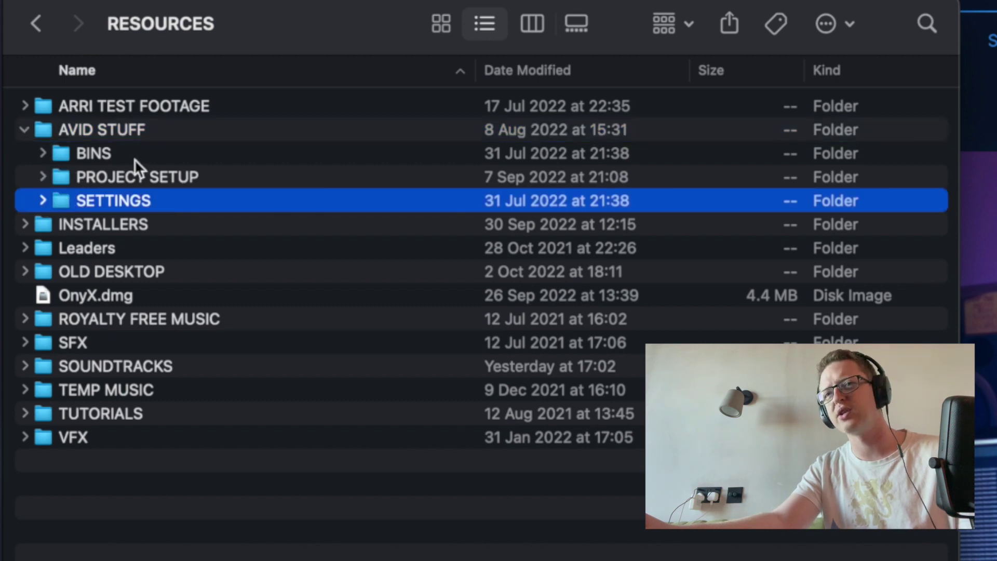
click(44, 177)
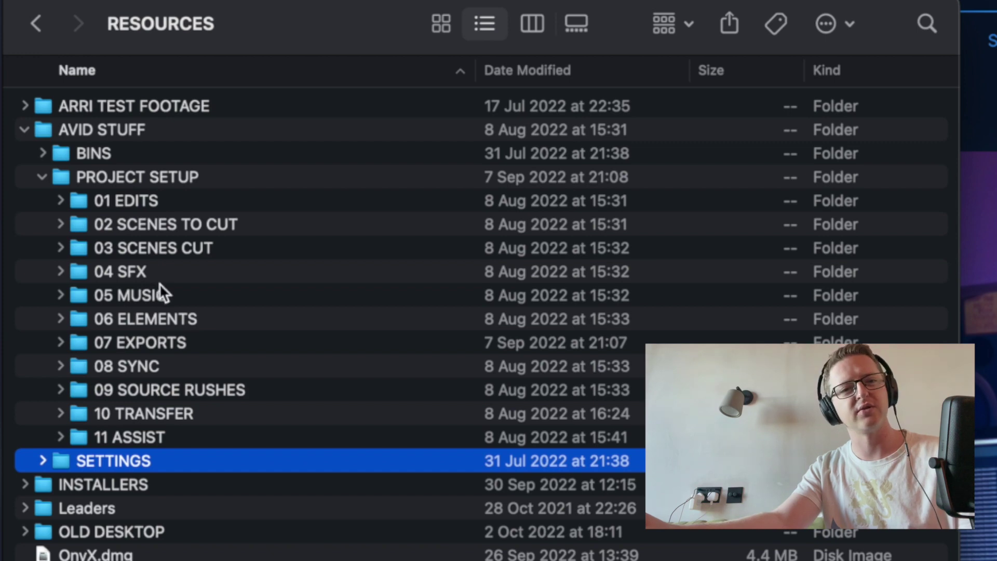
click(43, 178)
click(24, 131)
- Point out INSTALLERS, open ROYALTY FREE MUSIC to view its Avid-mp3-48k folder, and return to RESOURCES
click(101, 160)
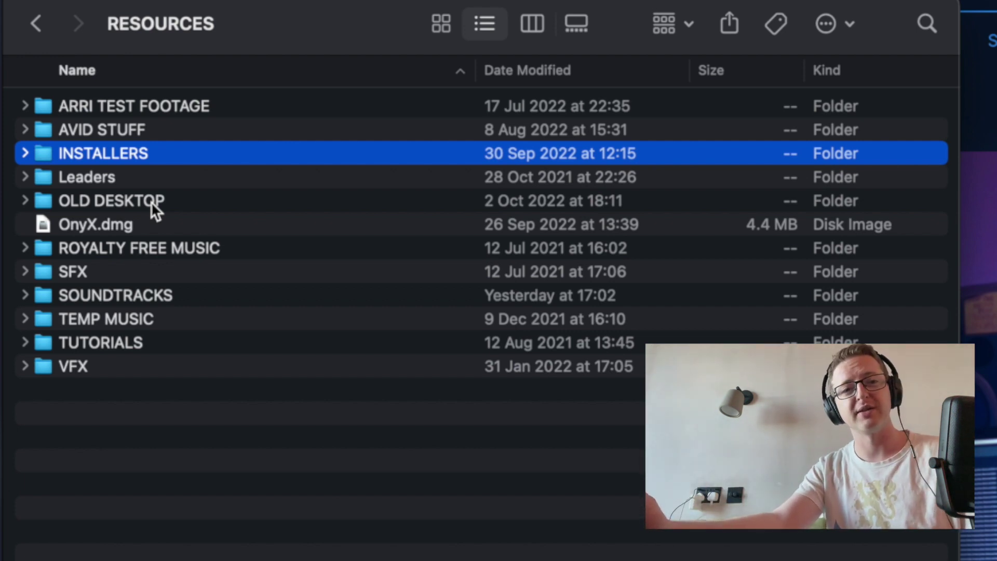
click(158, 248)
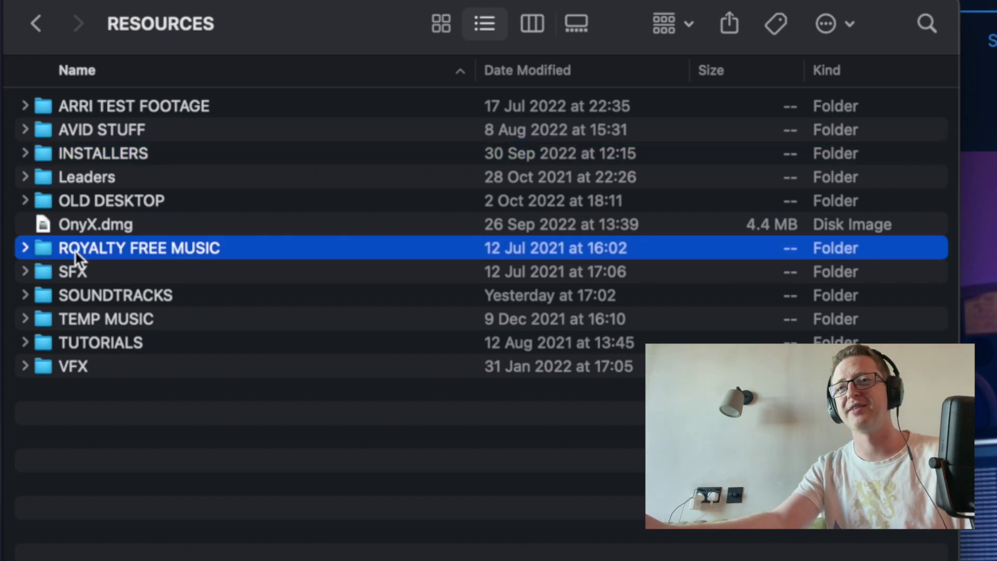
double_click(39, 247)
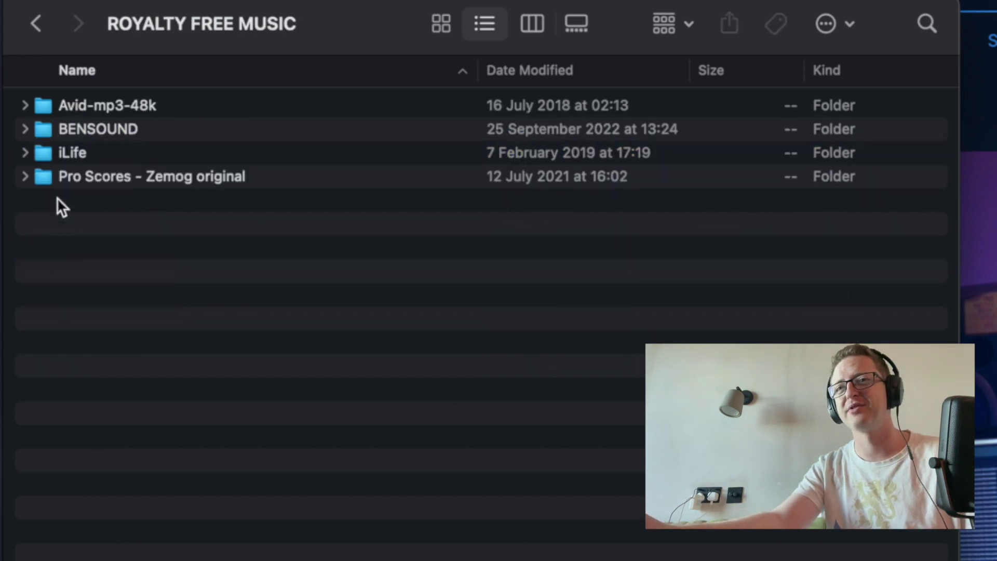
click(160, 105)
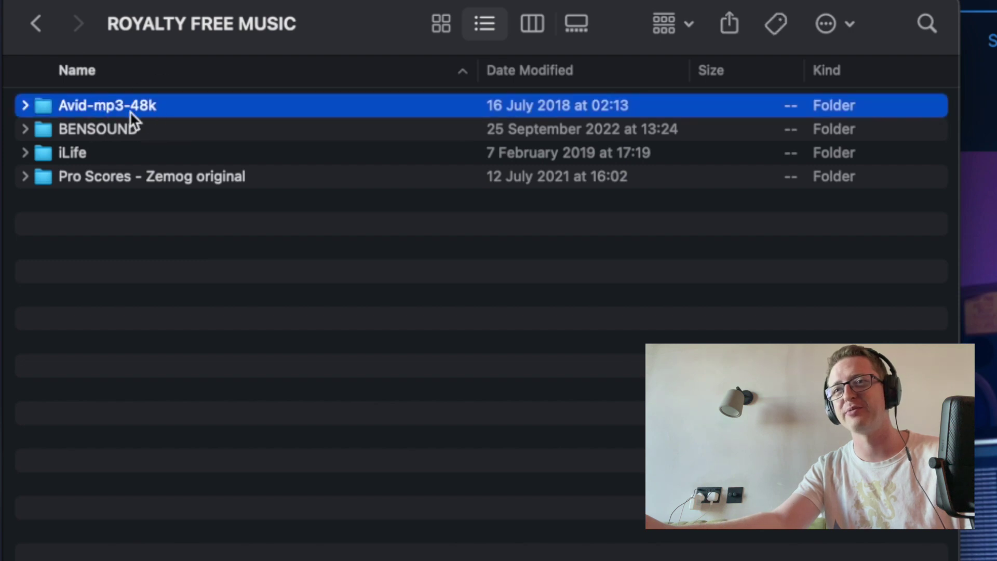
click(27, 104)
key(super+bracketleft)
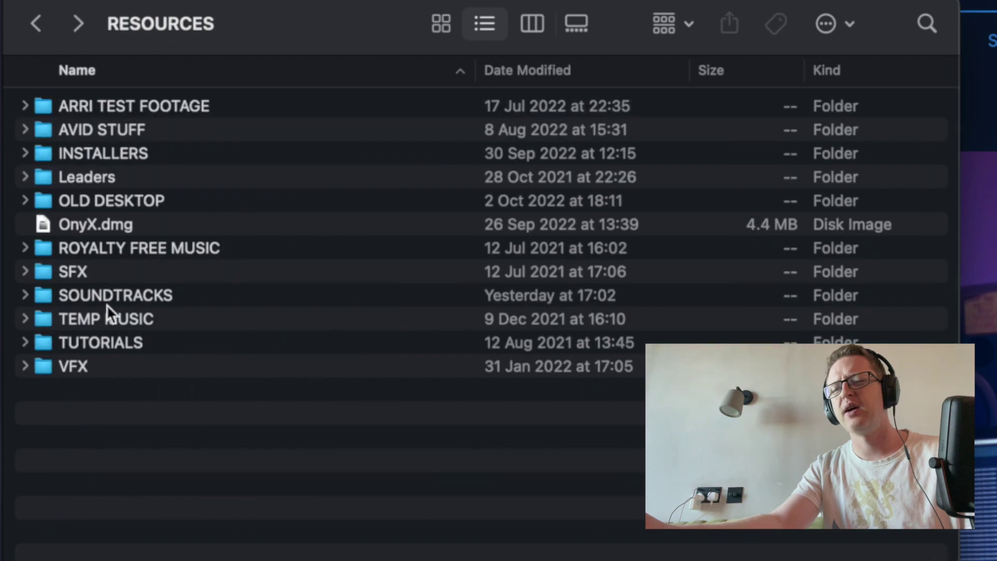
- Open the TEMP MUSIC folder and examine its soundtrack folders, including GANG OF LONDON SCORE, BRAVEHEART and ANTHEM SOUNDTRACK
click(94, 317)
double_click(67, 324)
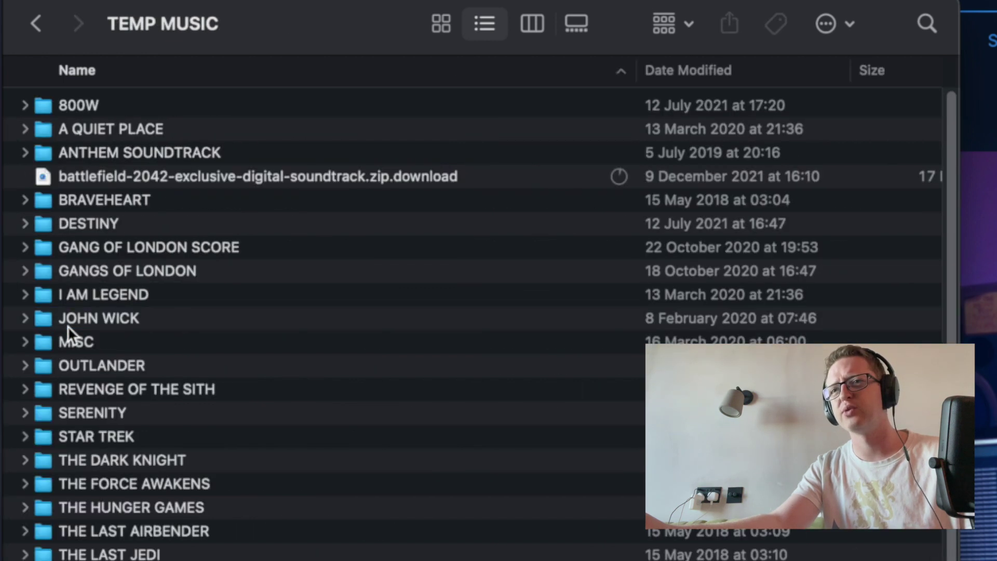
scroll(94, 317, down, 1)
scroll(104, 317, up, 1)
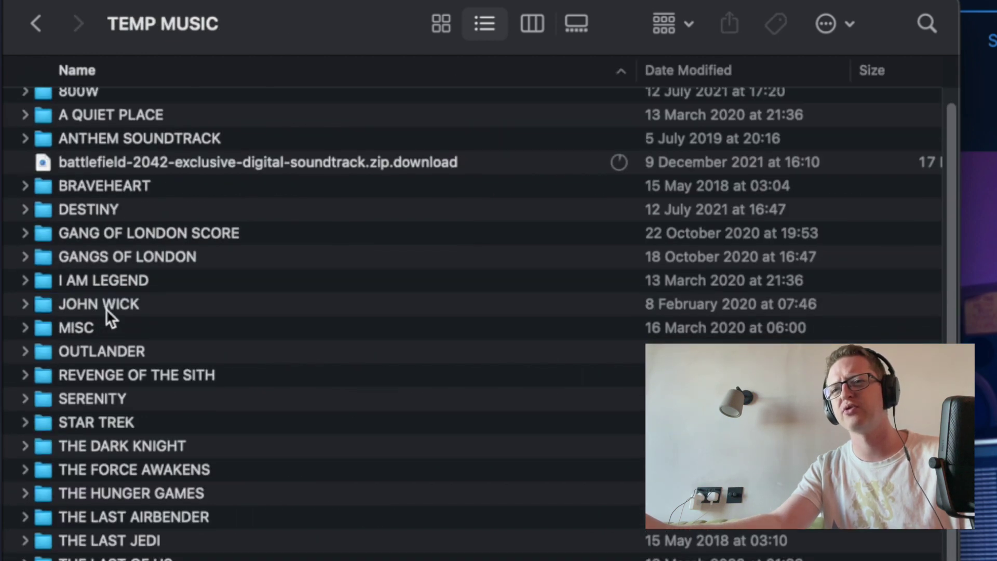
click(131, 491)
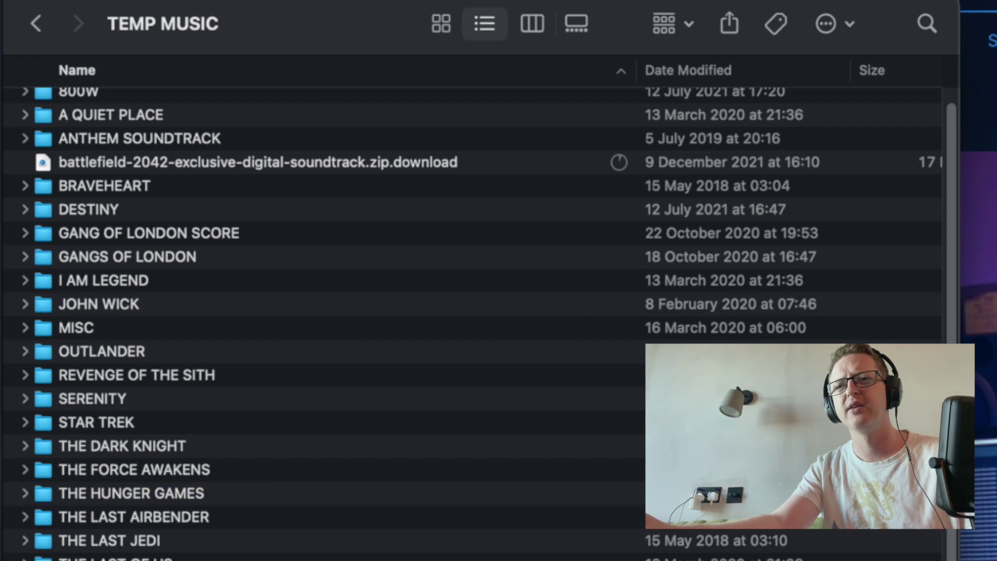
click(203, 467)
click(217, 233)
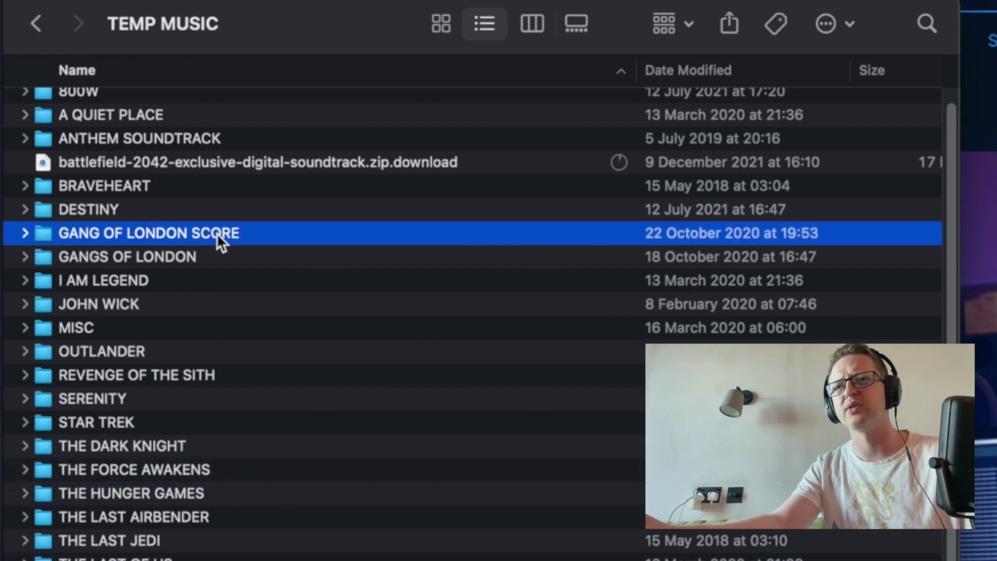
click(159, 186)
scroll(164, 156, up, 1)
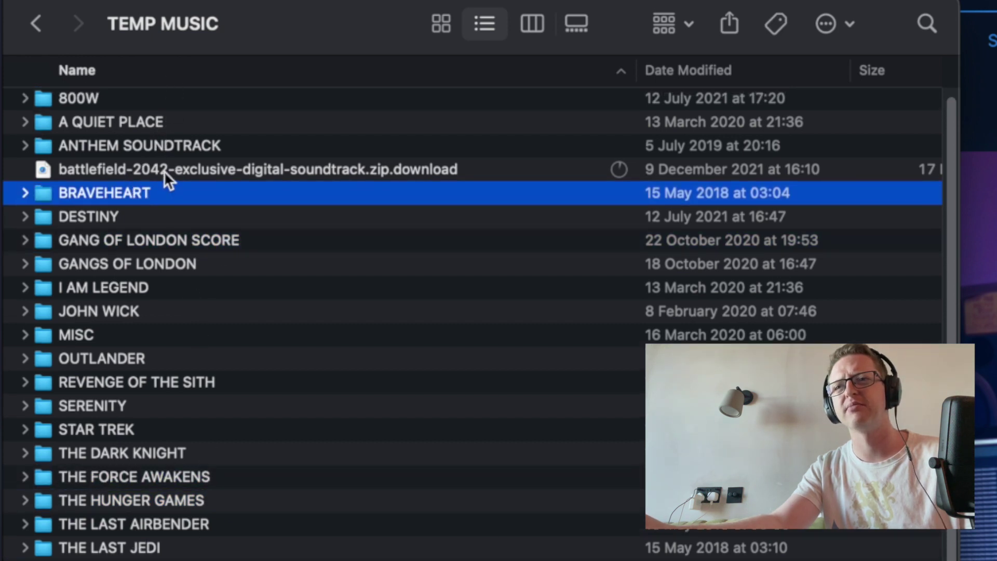
click(158, 145)
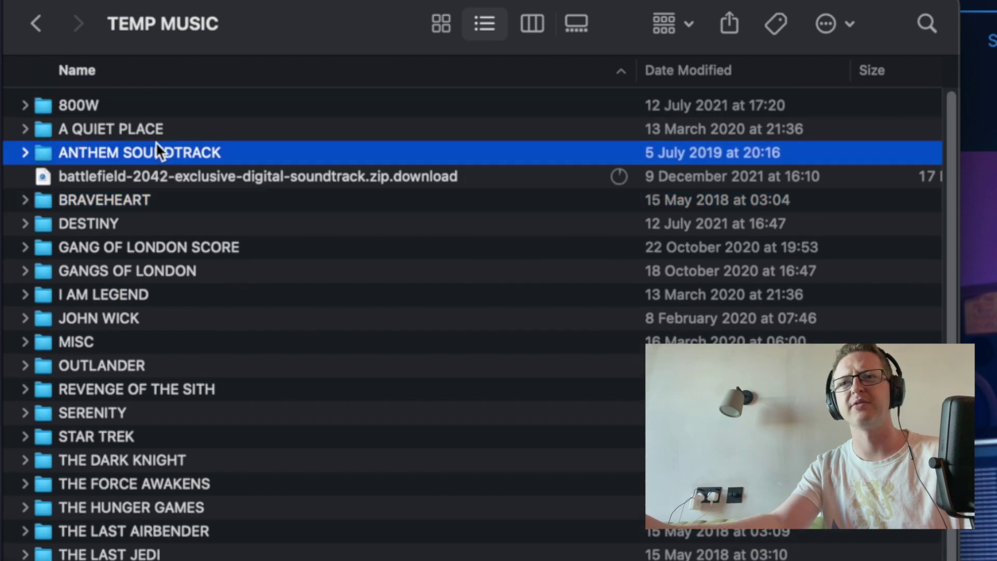